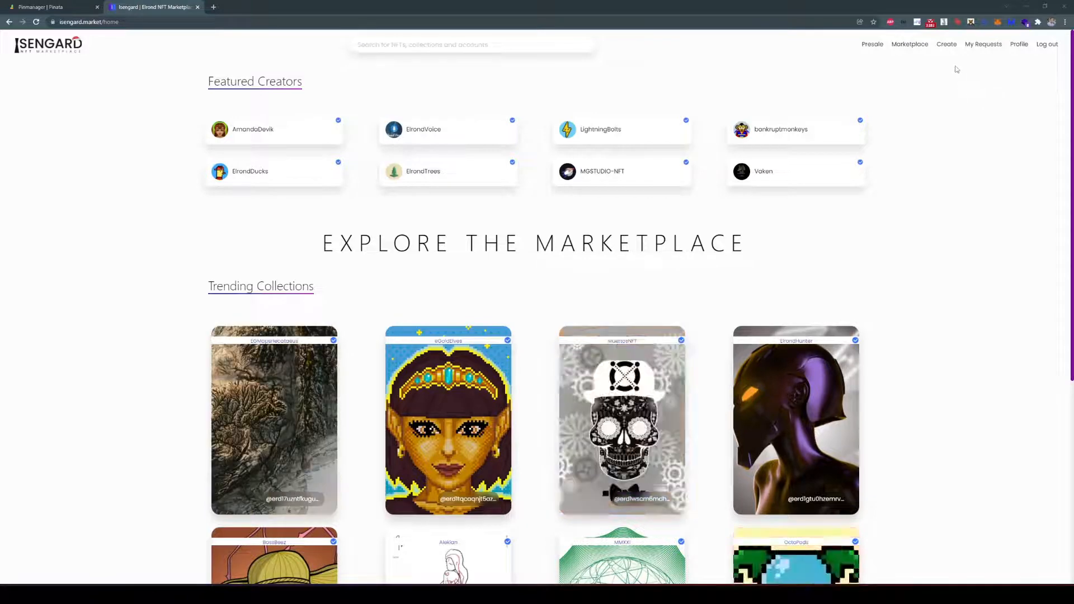
# Open the creation form for a mintable collection (ALPHA) that uses a base URL for its media files.
pyautogui.click(947, 45)
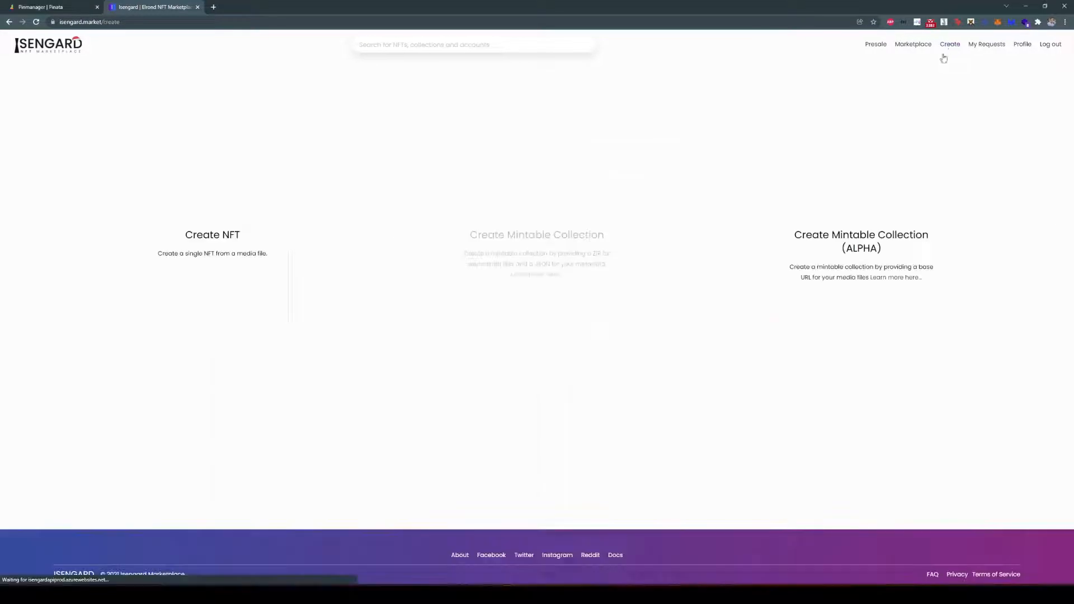
pyautogui.click(803, 247)
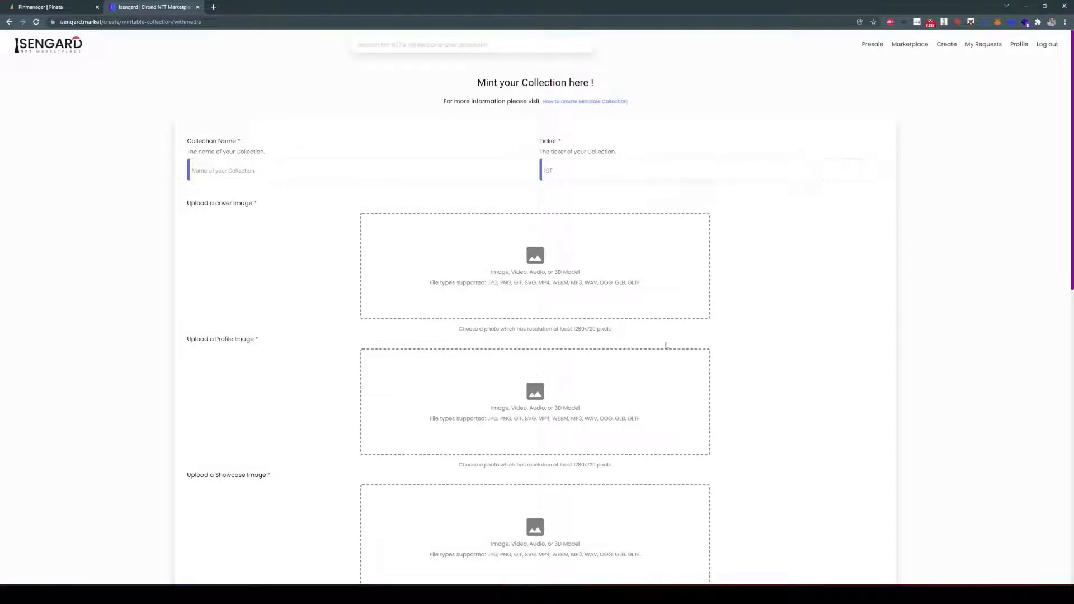
pyautogui.scroll(-6, 285, 252)
pyautogui.scroll(6, 558, 270)
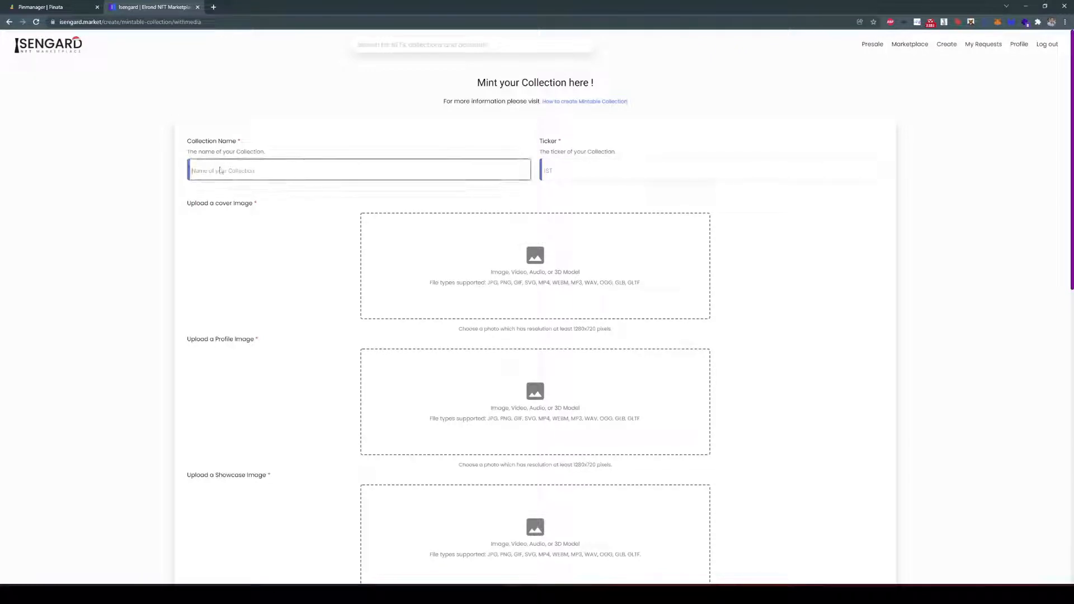
# Name the collection Demo.
pyautogui.moveTo(185, 146); pyautogui.dragTo(272, 138)
pyautogui.click(257, 170)
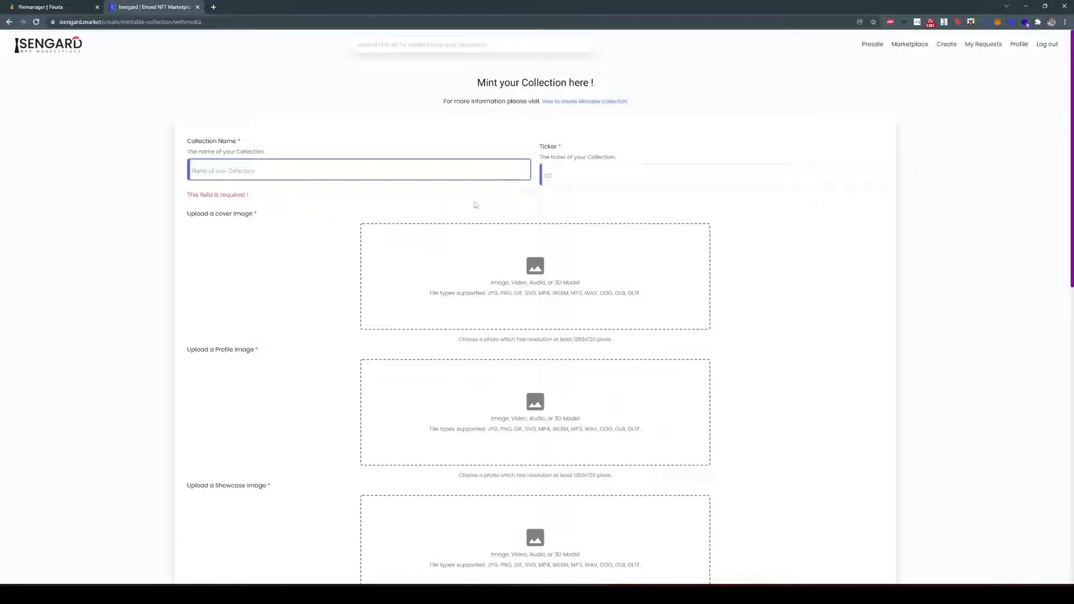
pyautogui.write('Demo')
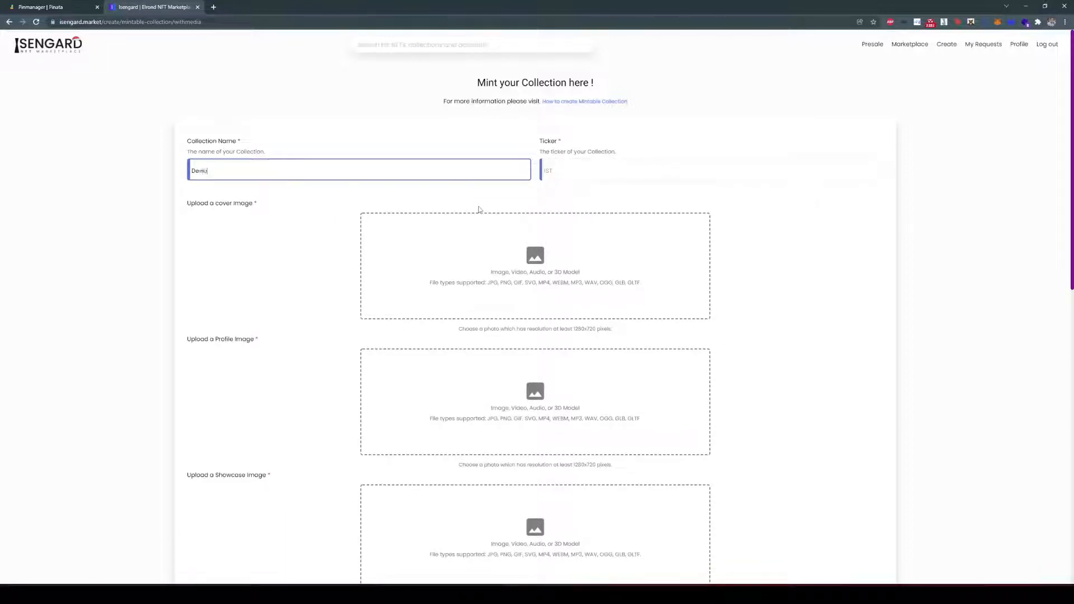
# Set the collection's ticker to DEMO in capital letters.
pyautogui.click(566, 169)
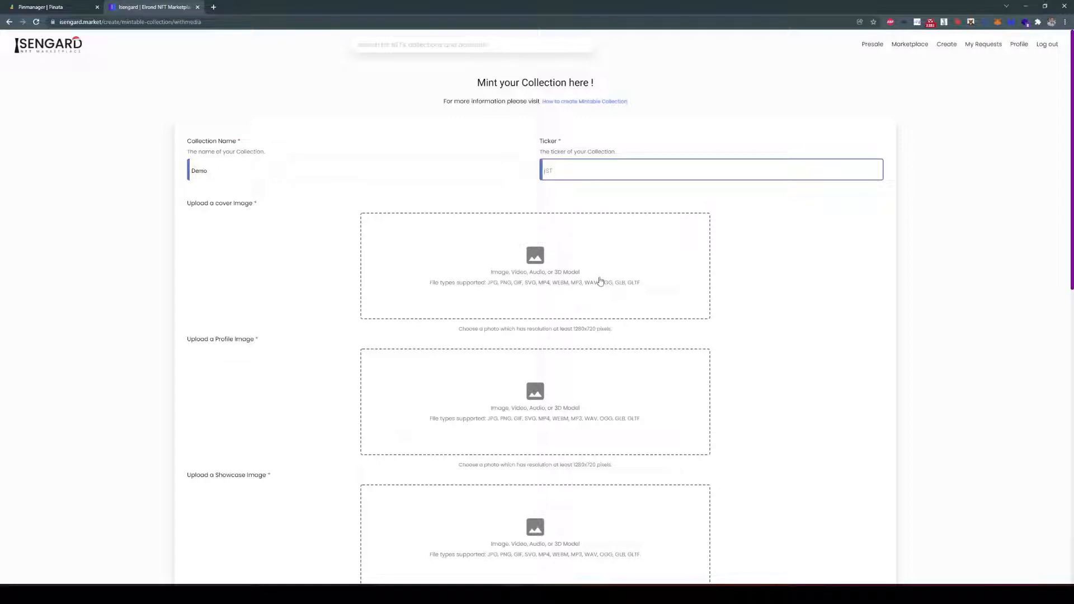
pyautogui.write('DEMO')
pyautogui.moveTo(572, 173); pyautogui.dragTo(545, 171)
pyautogui.write('demo')
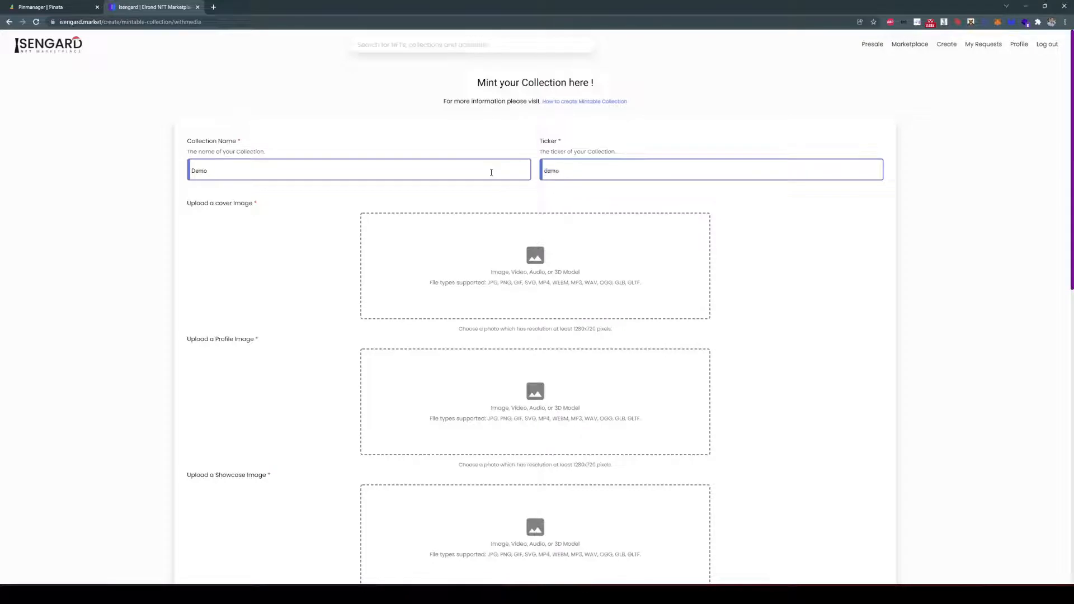
pyautogui.hotkey('ctrl', 'a')
pyautogui.press('Menu')
pyautogui.press('Escape')
pyautogui.write('DEM')
pyautogui.scroll(-2, 396, 300)
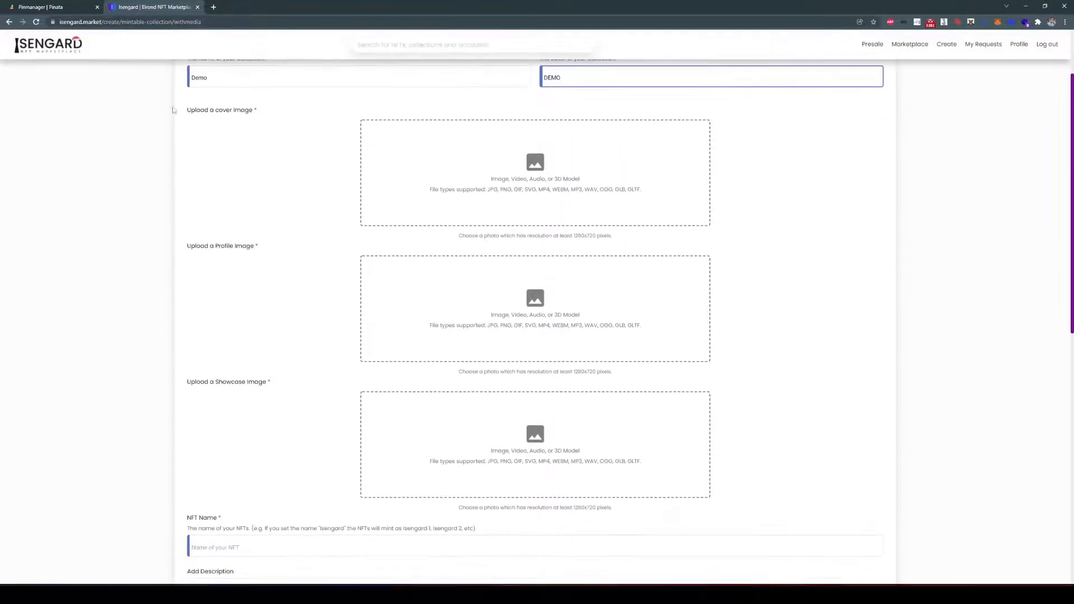
pyautogui.moveTo(185, 112); pyautogui.dragTo(260, 113)
pyautogui.moveTo(185, 245); pyautogui.dragTo(272, 246)
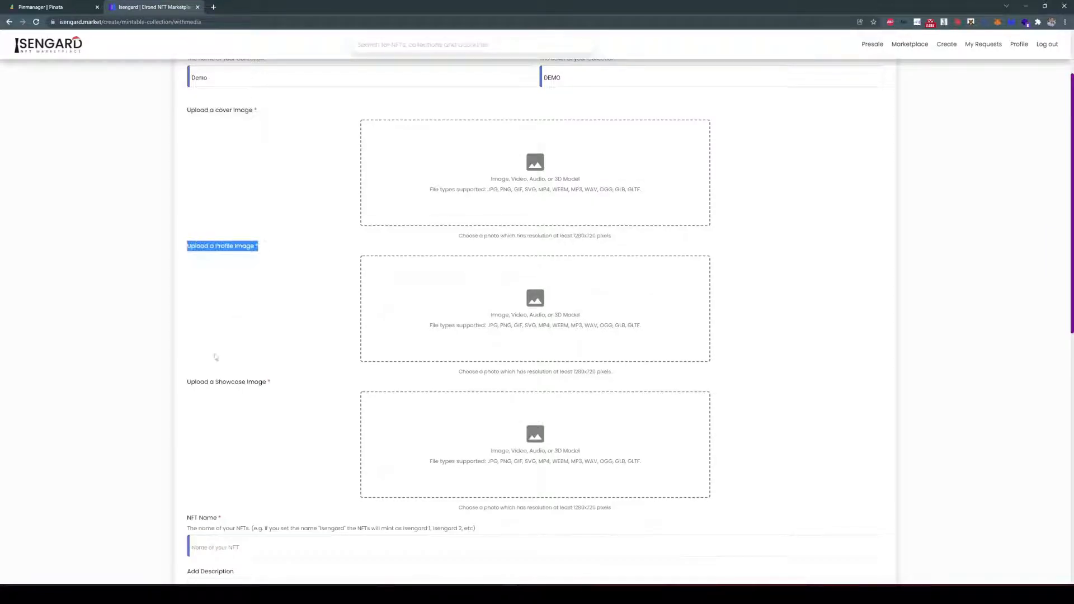
pyautogui.moveTo(188, 389); pyautogui.dragTo(281, 388)
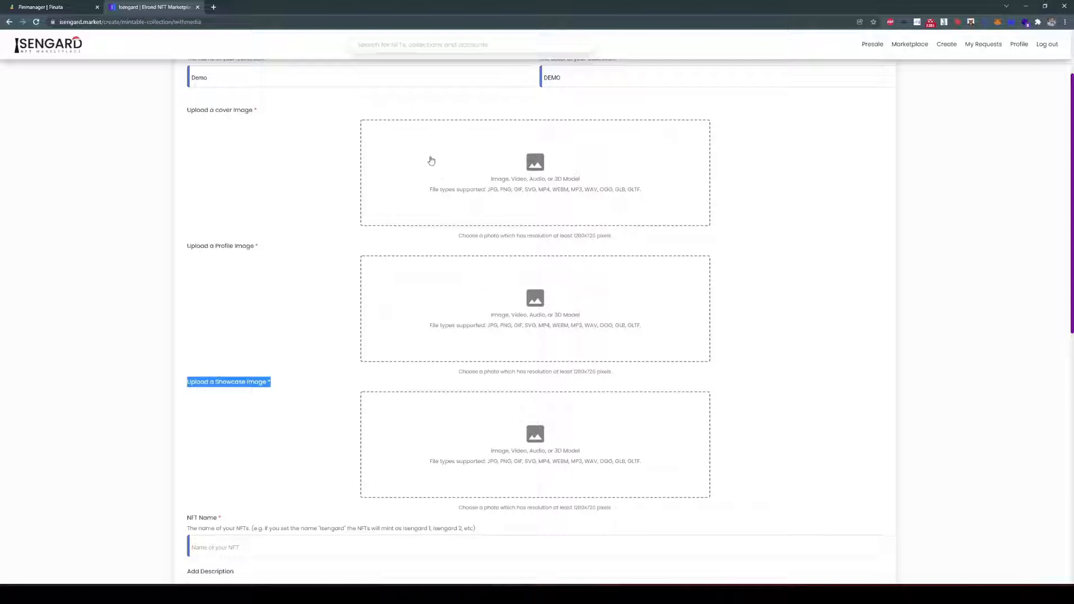
# Upload cover1.jpg from the generic-isengard folder on the Desktop as the collection's cover image.
pyautogui.click(428, 158)
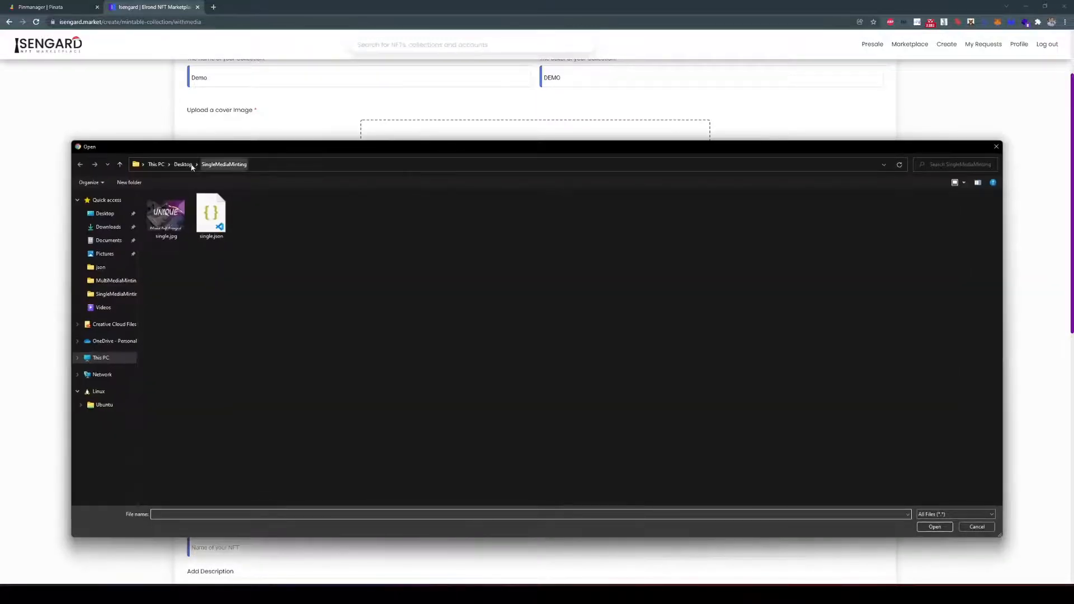
pyautogui.click(192, 167)
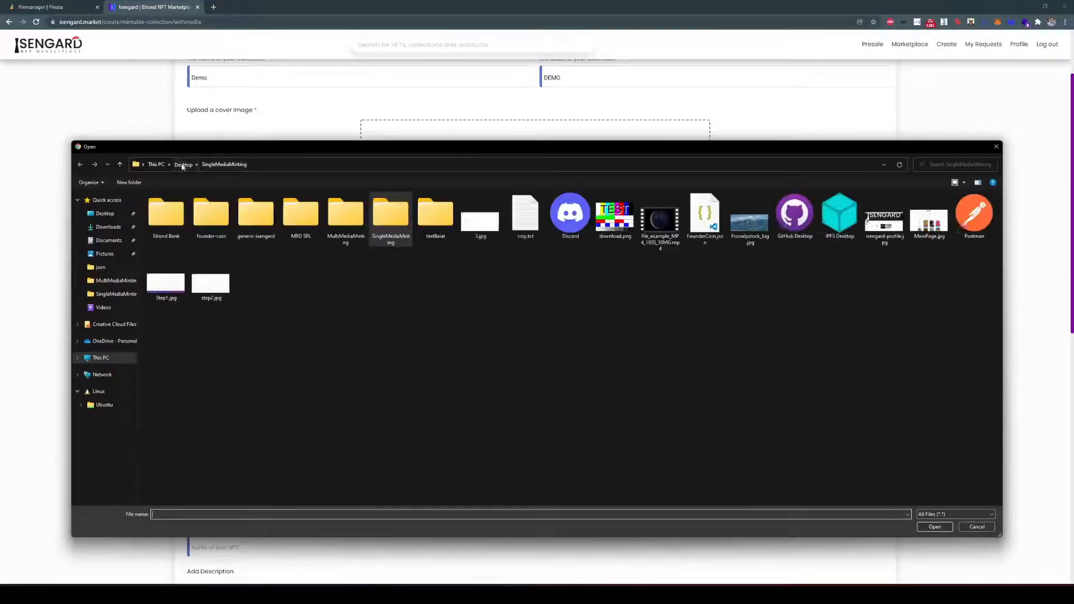
pyautogui.doubleClick(261, 225)
pyautogui.doubleClick(163, 219)
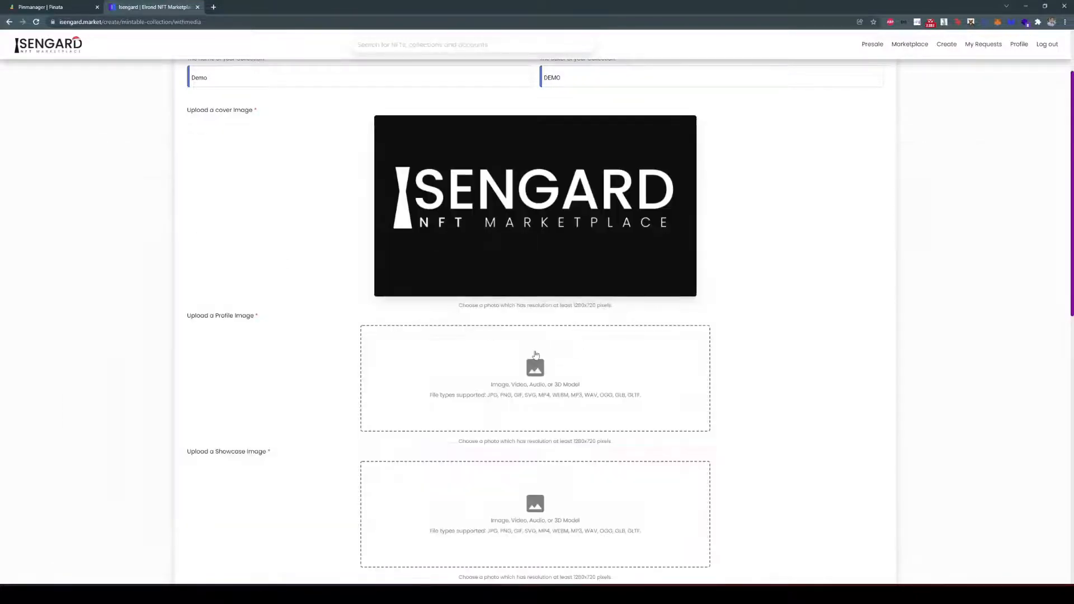
# Upload logo-black.png as the profile image and token-icon.png as the showcase image.
pyautogui.scroll(-1, 536, 354)
pyautogui.click(473, 319)
pyautogui.doubleClick(211, 212)
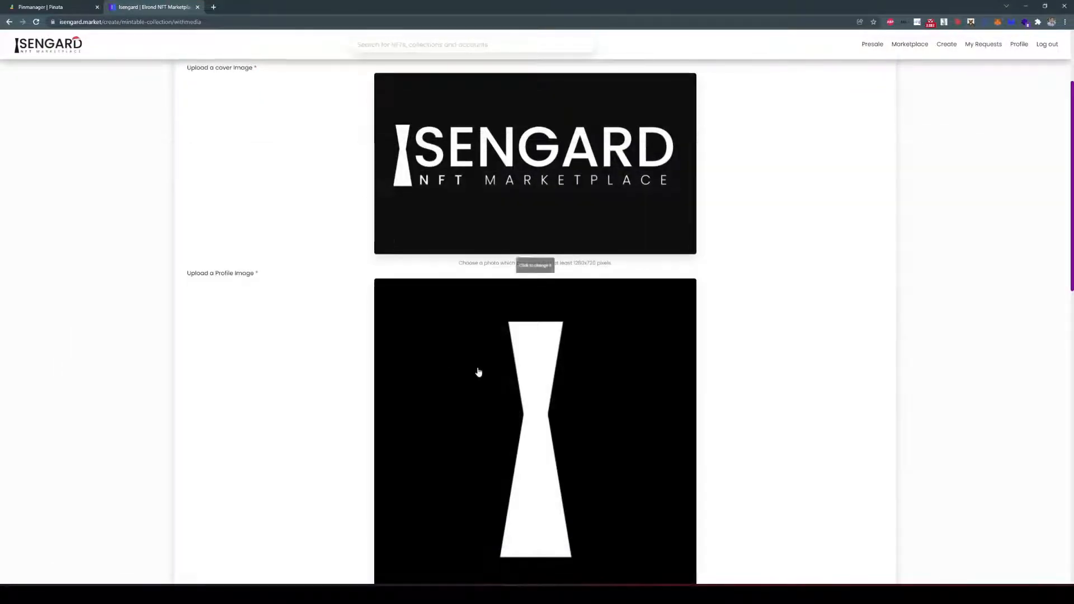
pyautogui.scroll(-6, 478, 372)
pyautogui.click(443, 320)
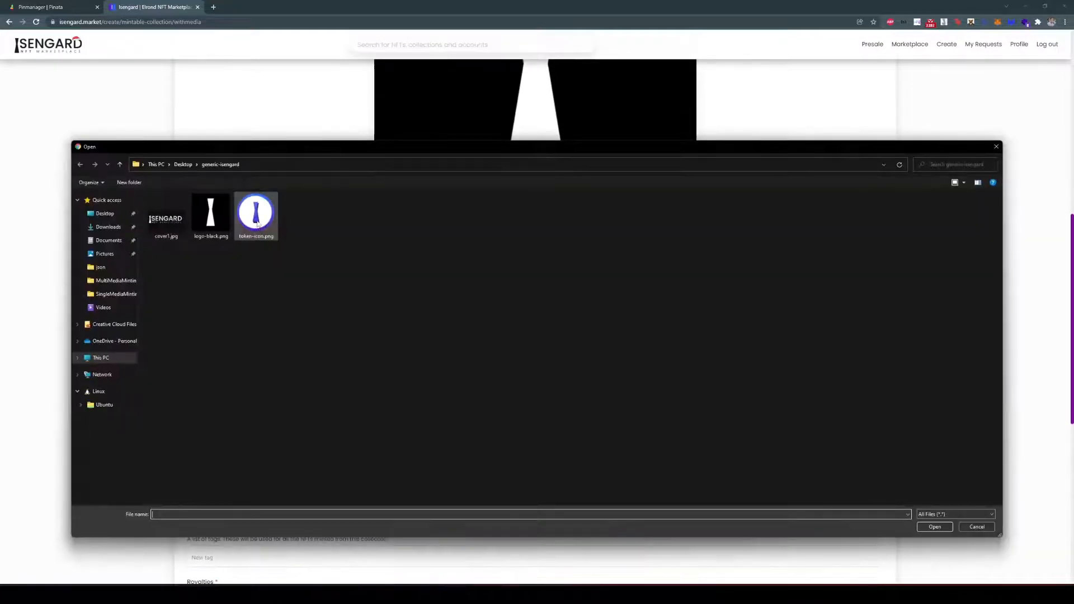
pyautogui.doubleClick(257, 223)
# Set the NFT name to Demo.
pyautogui.scroll(-2, 349, 277)
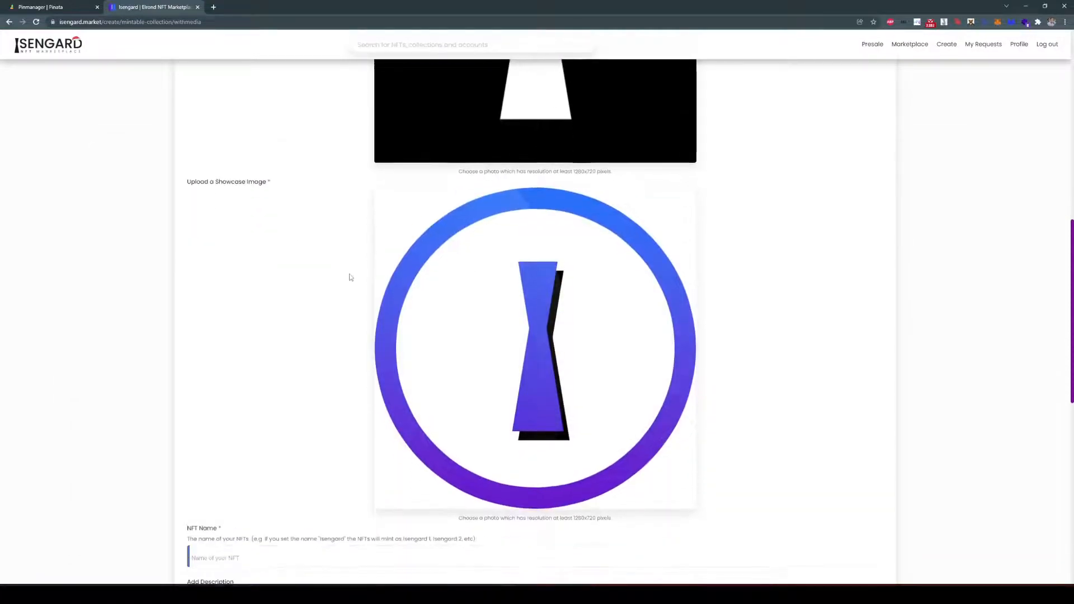
pyautogui.scroll(-2, 298, 223)
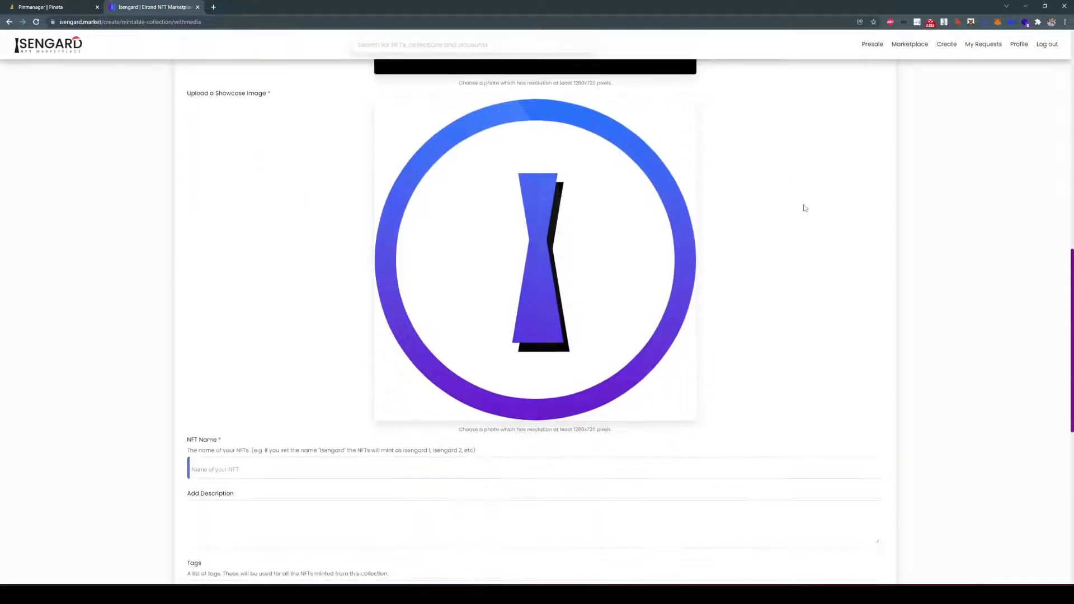
pyautogui.scroll(-2, 805, 208)
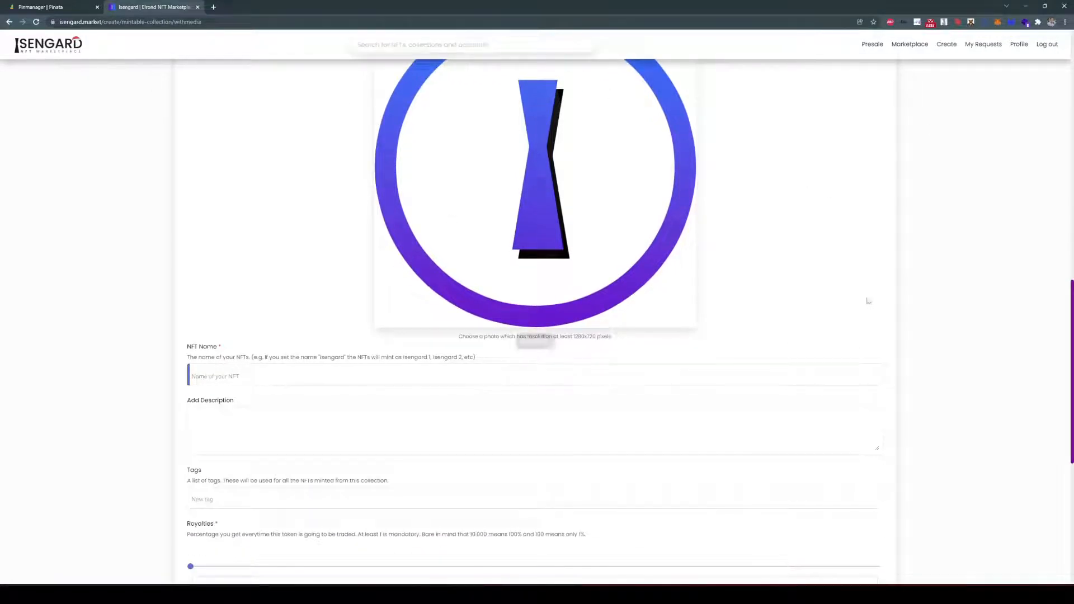
pyautogui.scroll(-4, 722, 266)
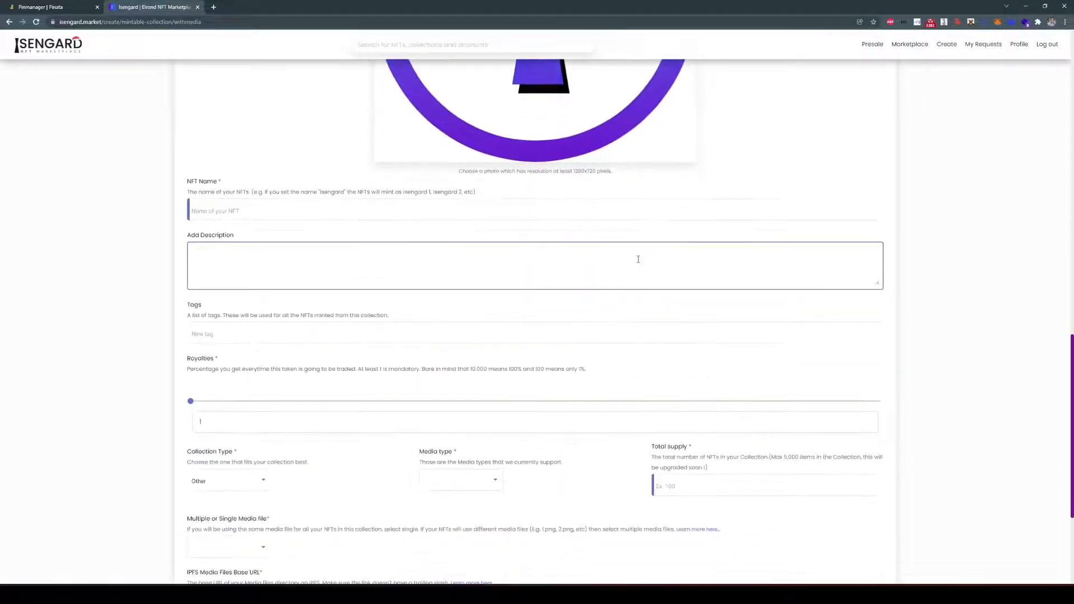
pyautogui.click(302, 215)
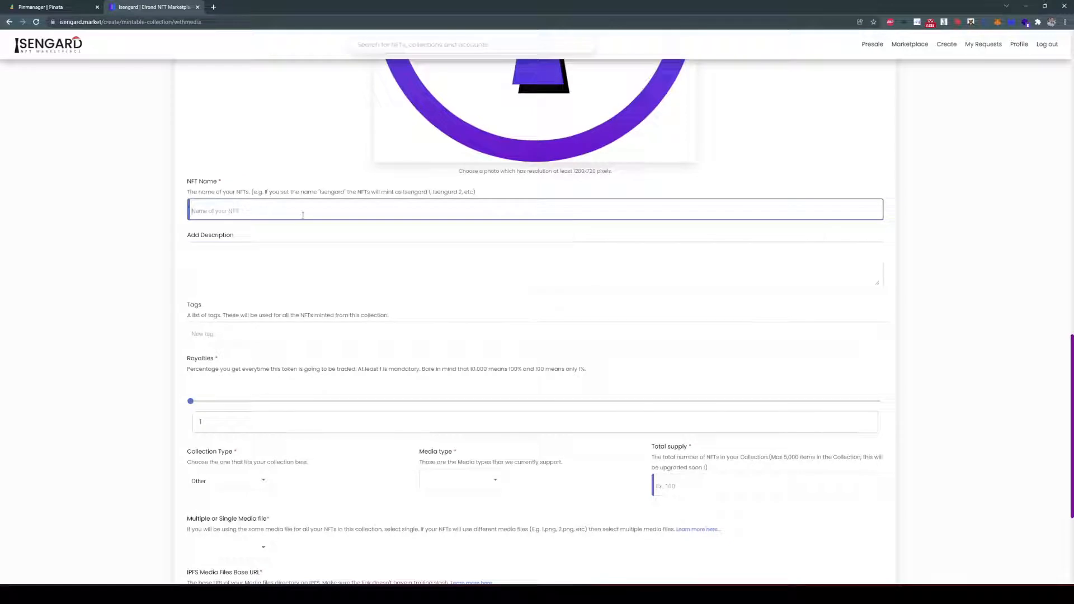
pyautogui.moveTo(188, 181); pyautogui.dragTo(223, 182)
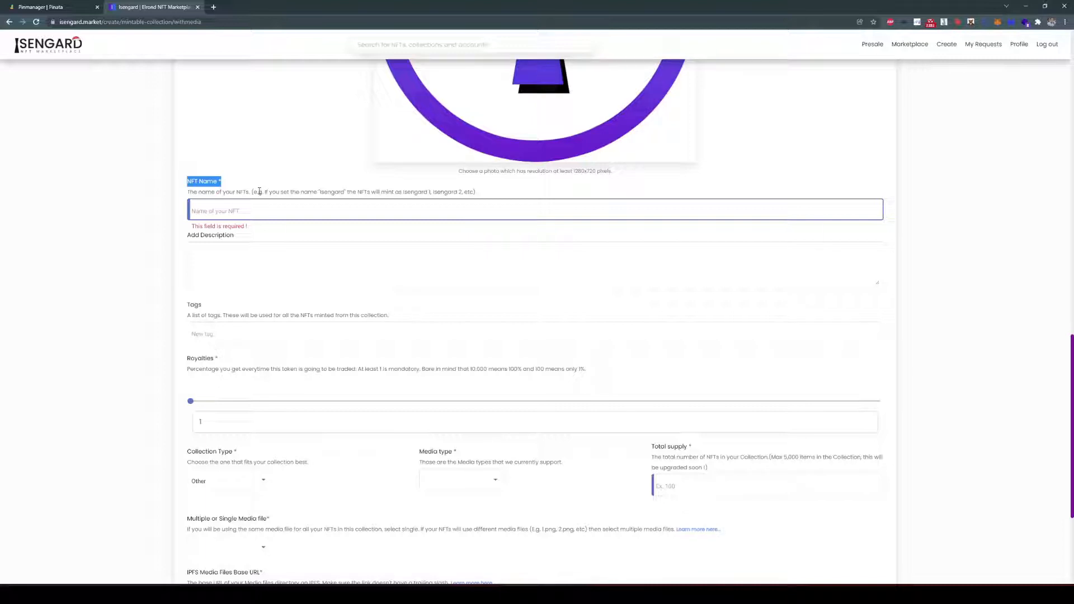
pyautogui.click(229, 210)
pyautogui.write('Demo')
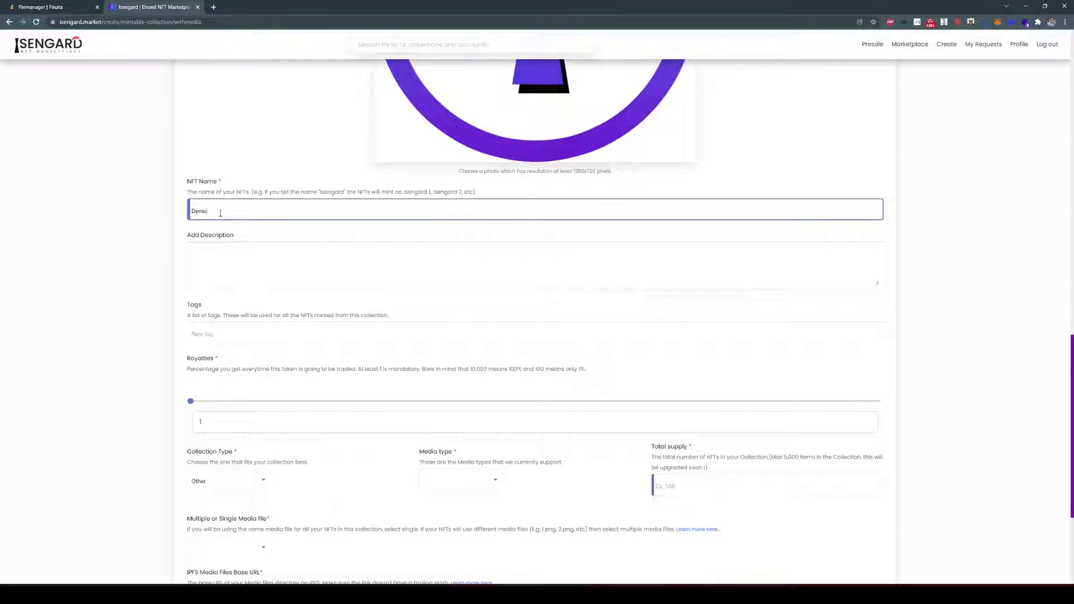
# Try the numbered variants Demo 1 and Demo 2 in the NFT name.
pyautogui.write(' 1')
pyautogui.press('BackSpace')
pyautogui.write('2')
# Enter the description "The description of the Demo NFT." and add the tags demo, isengard, mintable and easy.
pyautogui.click(241, 257)
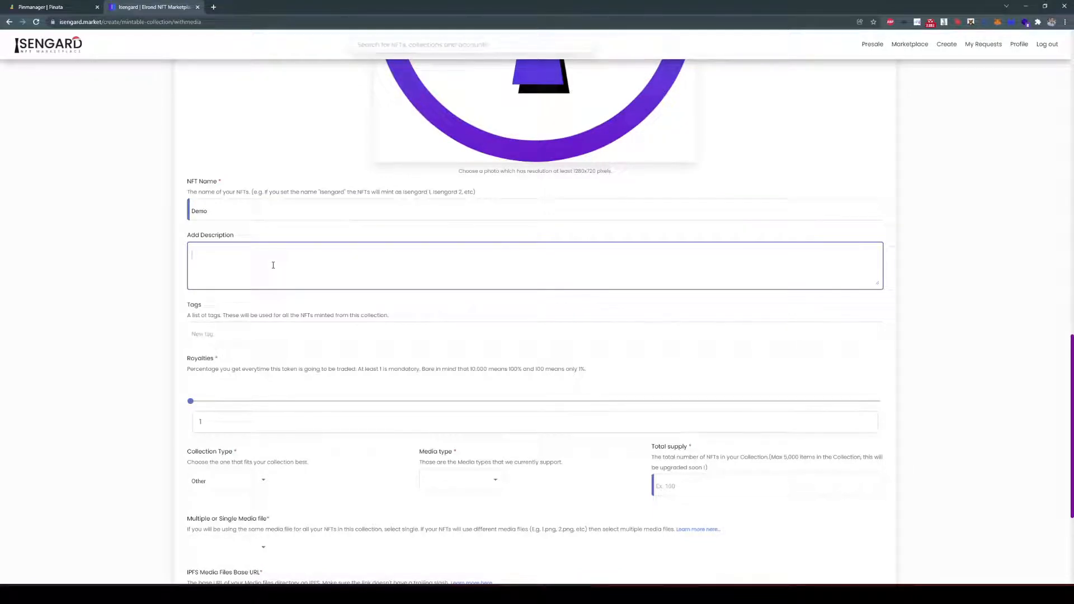
pyautogui.write('The description of the Demo NFT.')
pyautogui.click(259, 340)
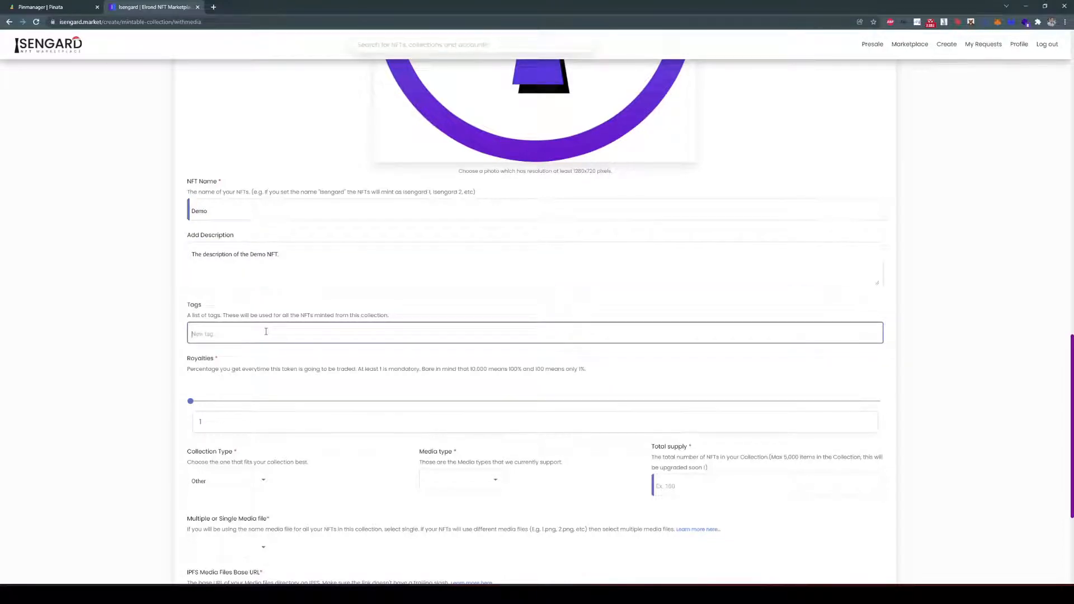
pyautogui.write('demo')
pyautogui.press('Return')
pyautogui.write('isengard')
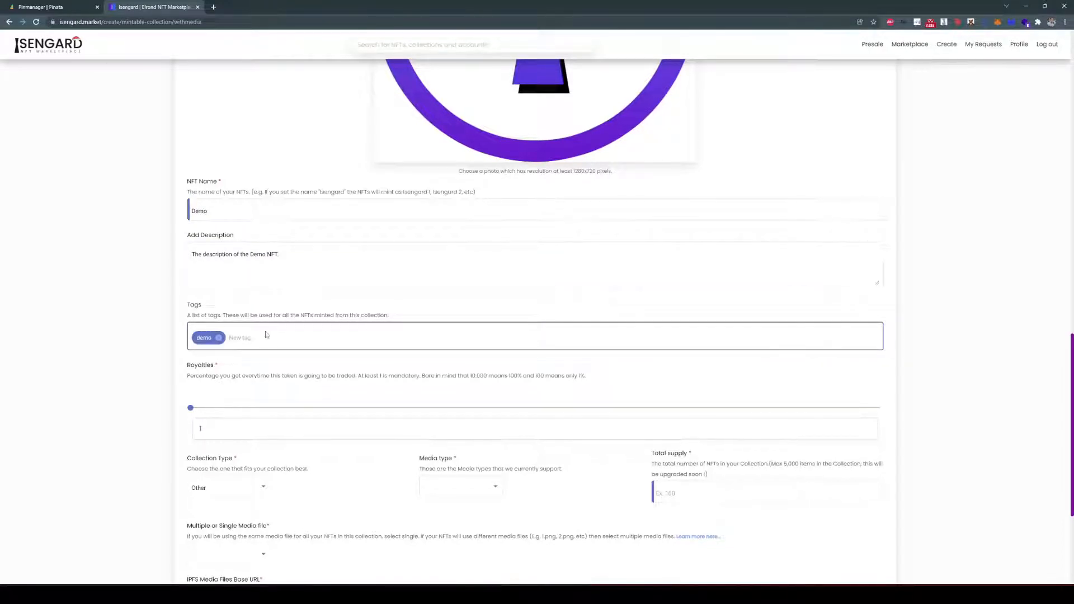
pyautogui.press('Return')
pyautogui.write('mintable')
pyautogui.press('Return')
pyautogui.write('easy')
pyautogui.press('Return')
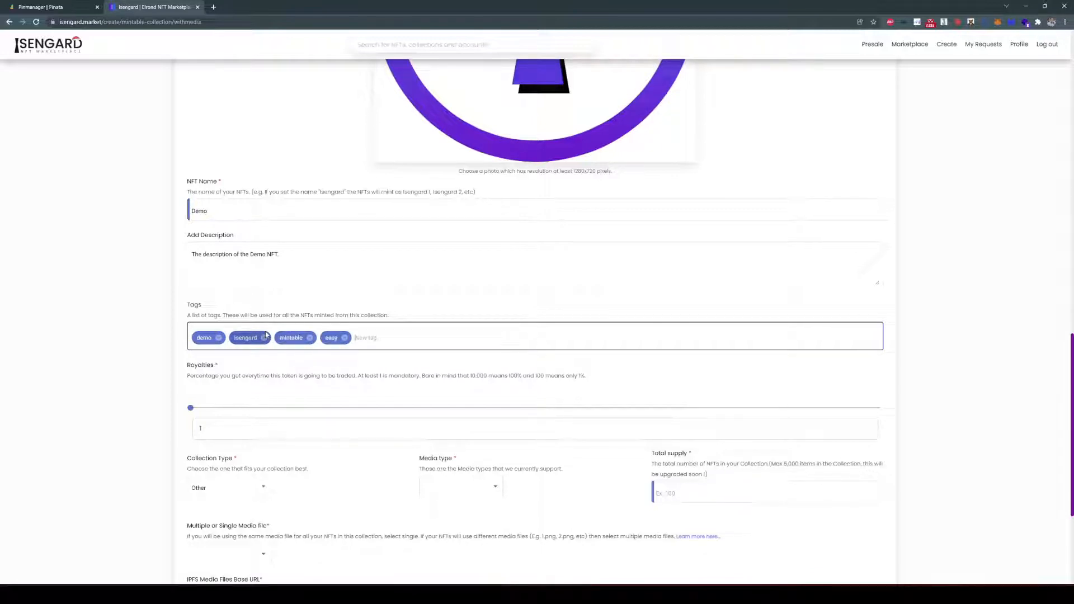
# Set the royalties value to 1000.
pyautogui.doubleClick(239, 438)
pyautogui.scroll(-2, 239, 437)
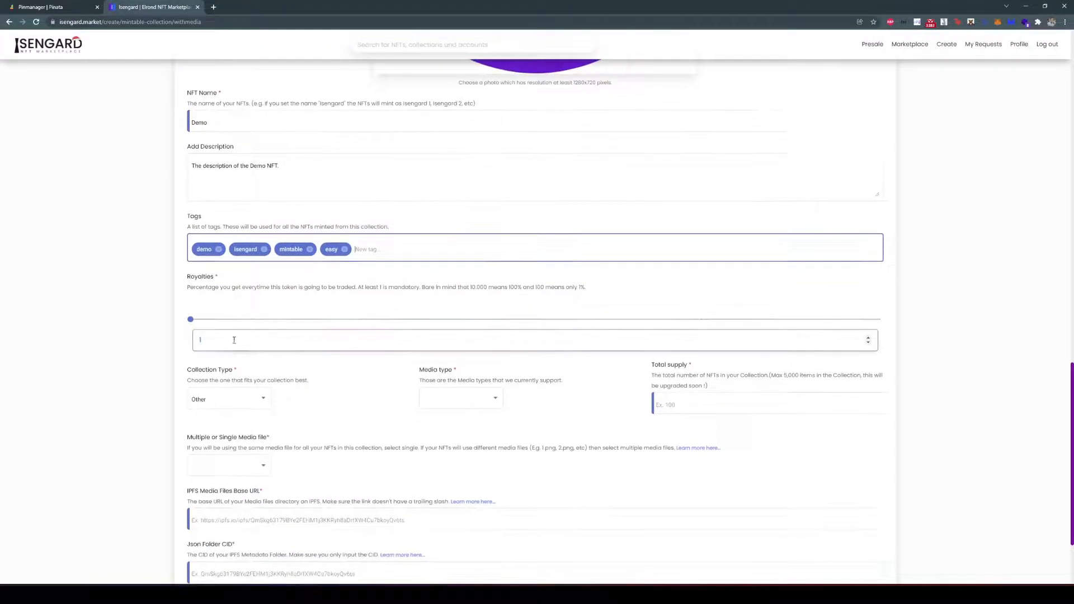
pyautogui.write('000')
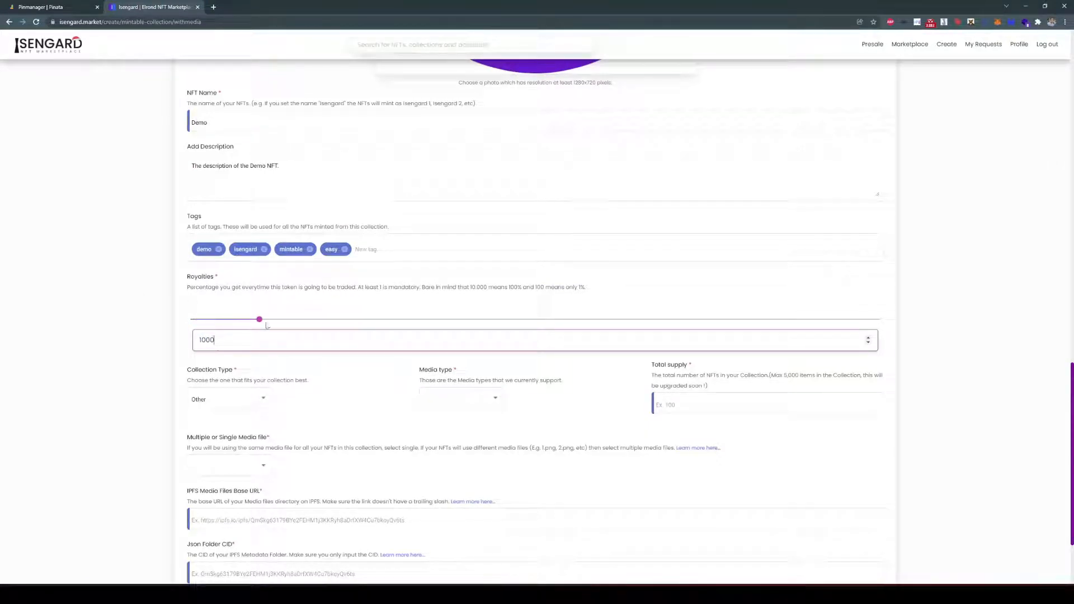
# Try adjusting the royalties with the slider, and restore the value to 1000.
pyautogui.moveTo(259, 319)
pyautogui.mouseDown()
pyautogui.moveTo(898, 330)
pyautogui.moveTo(259, 305)
pyautogui.mouseUp()
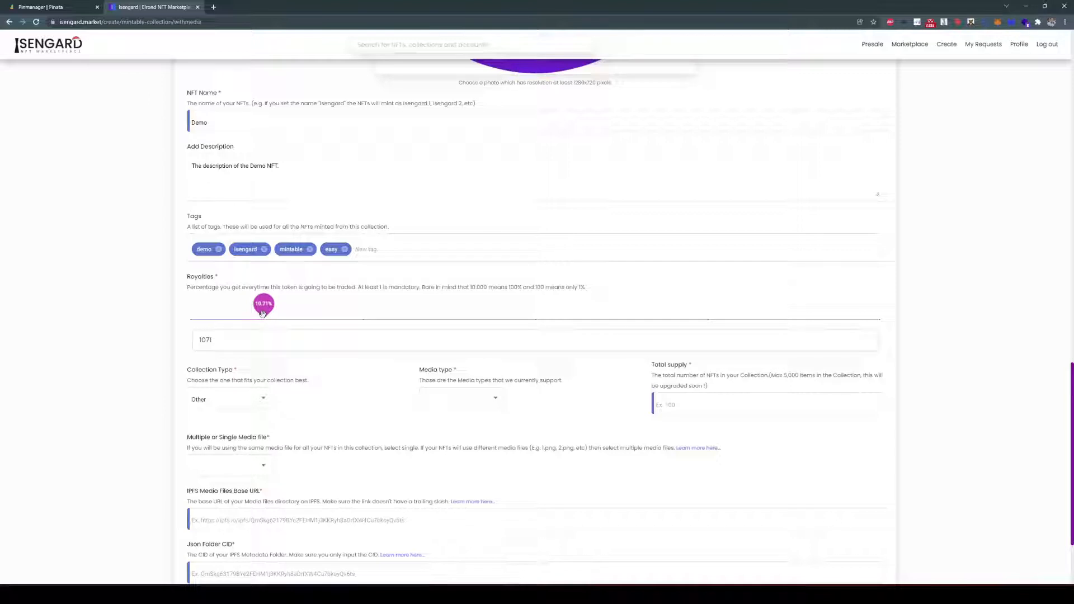
pyautogui.doubleClick(212, 339)
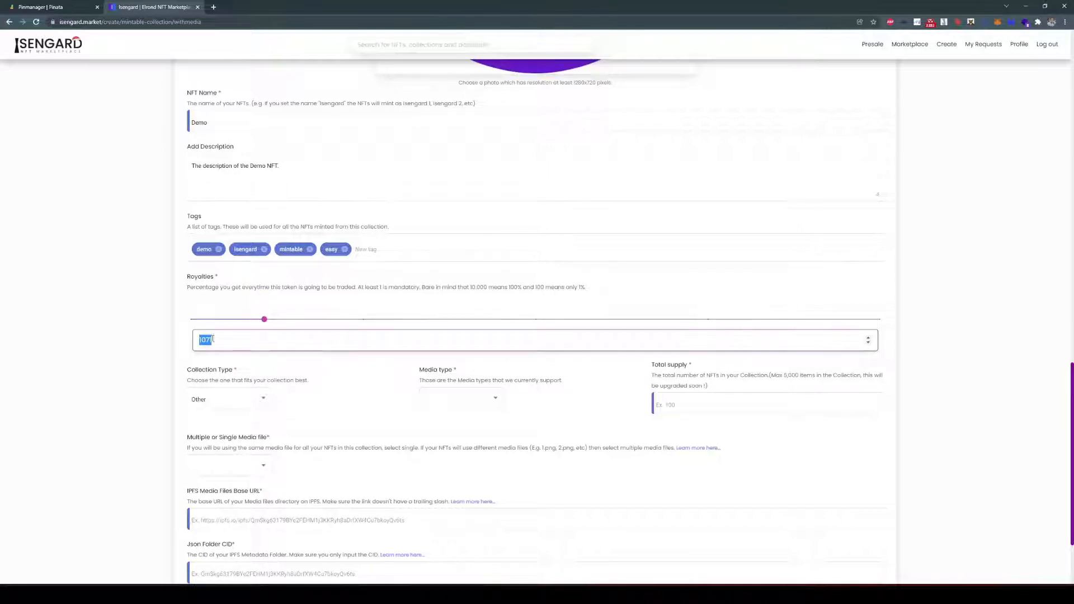
pyautogui.moveTo(264, 319); pyautogui.dragTo(258, 317)
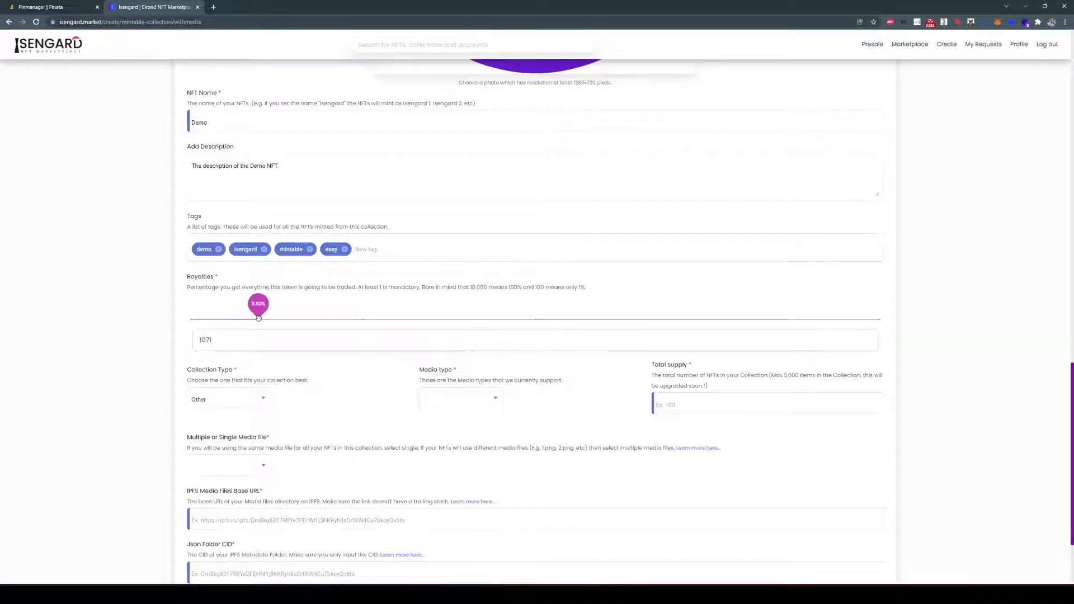
pyautogui.click(207, 340)
pyautogui.doubleClick(207, 339)
pyautogui.write('1000')
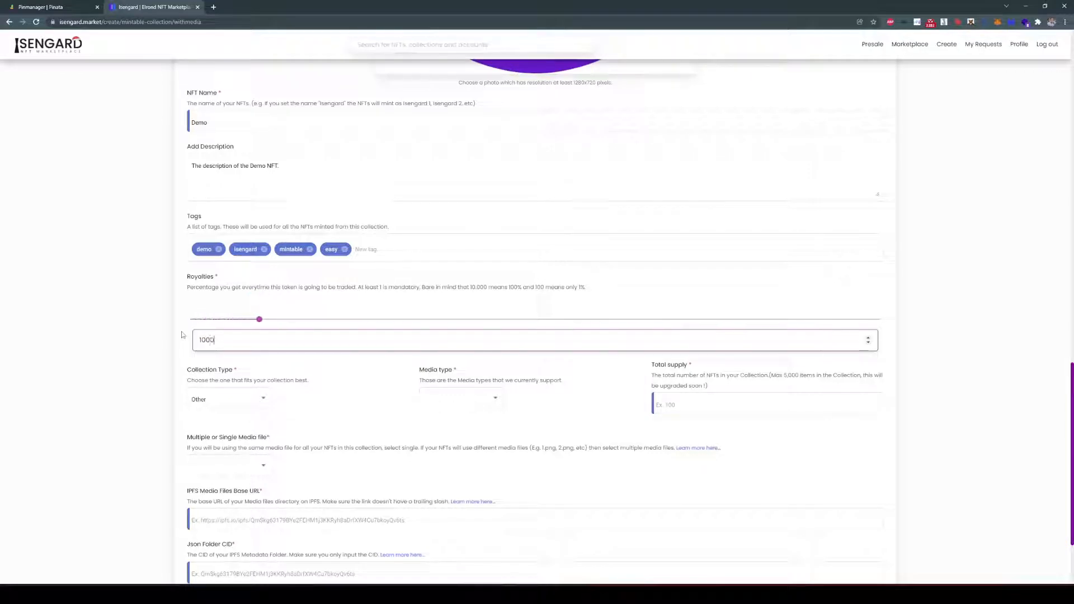
# Look through the available collection types and choose Other.
pyautogui.click(216, 399)
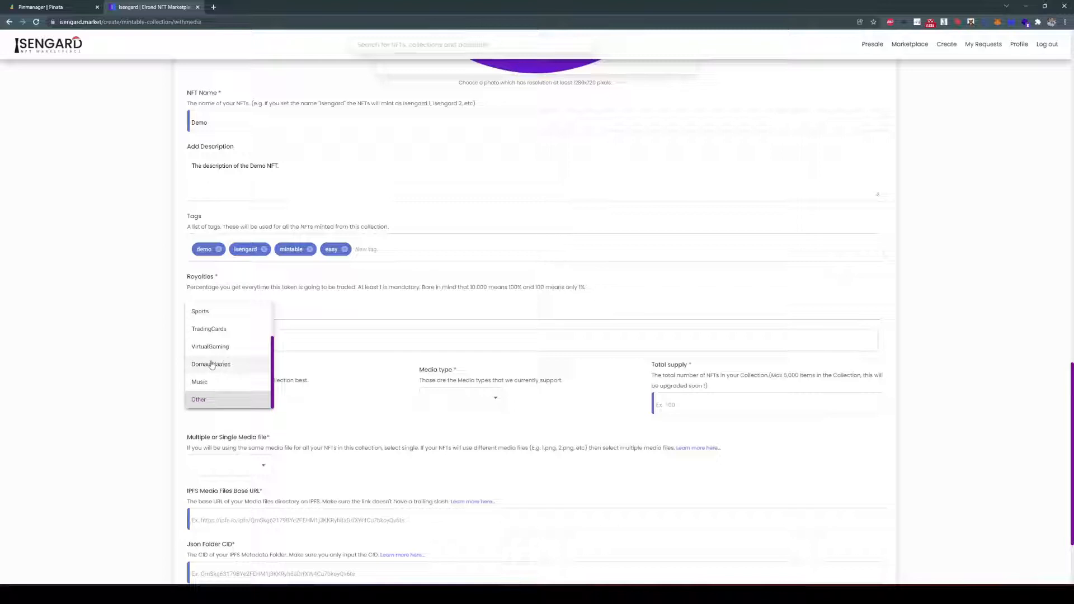
pyautogui.scroll(2, 213, 363)
pyautogui.scroll(-1, 227, 362)
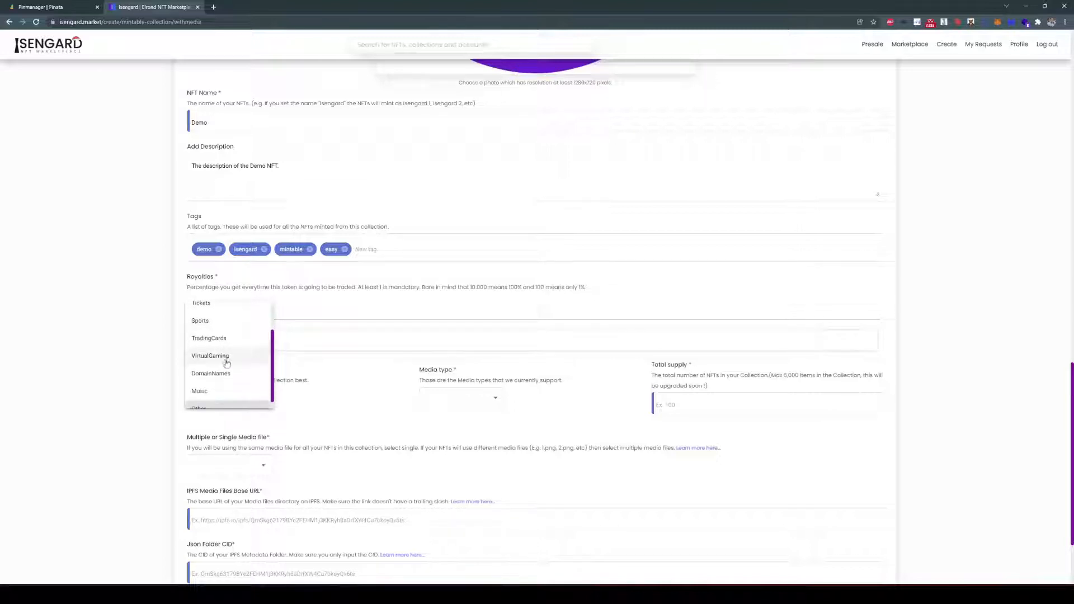
pyautogui.scroll(1, 226, 362)
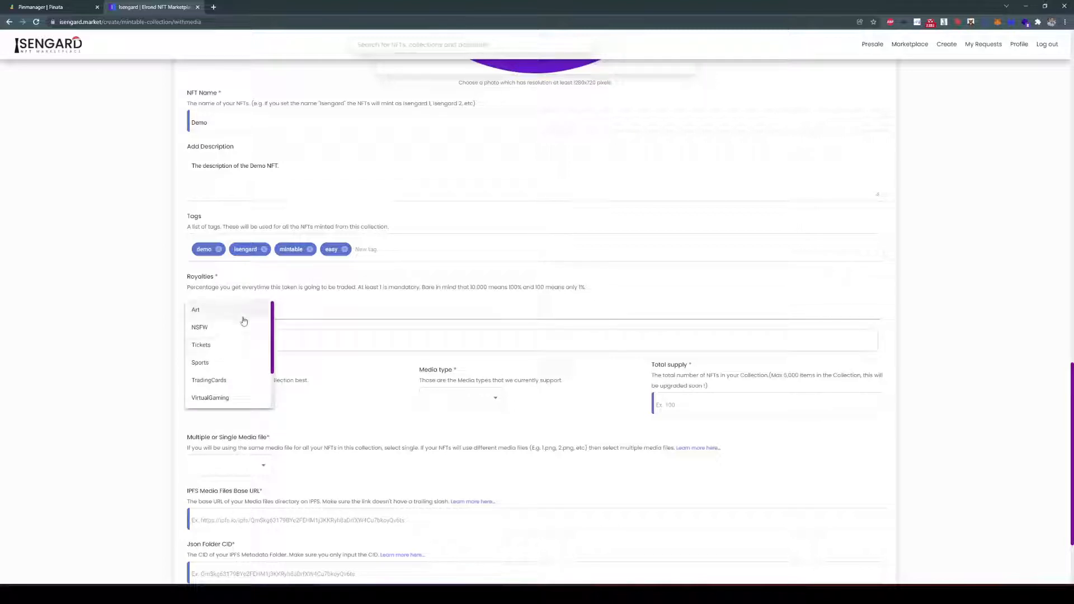
pyautogui.scroll(-1, 235, 344)
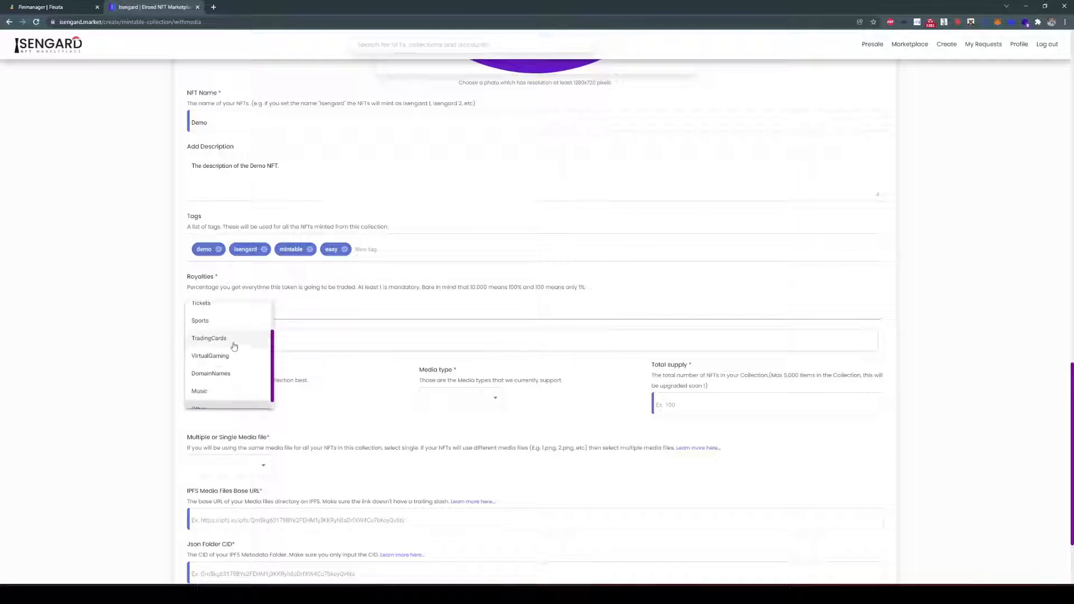
pyautogui.scroll(-1, 234, 379)
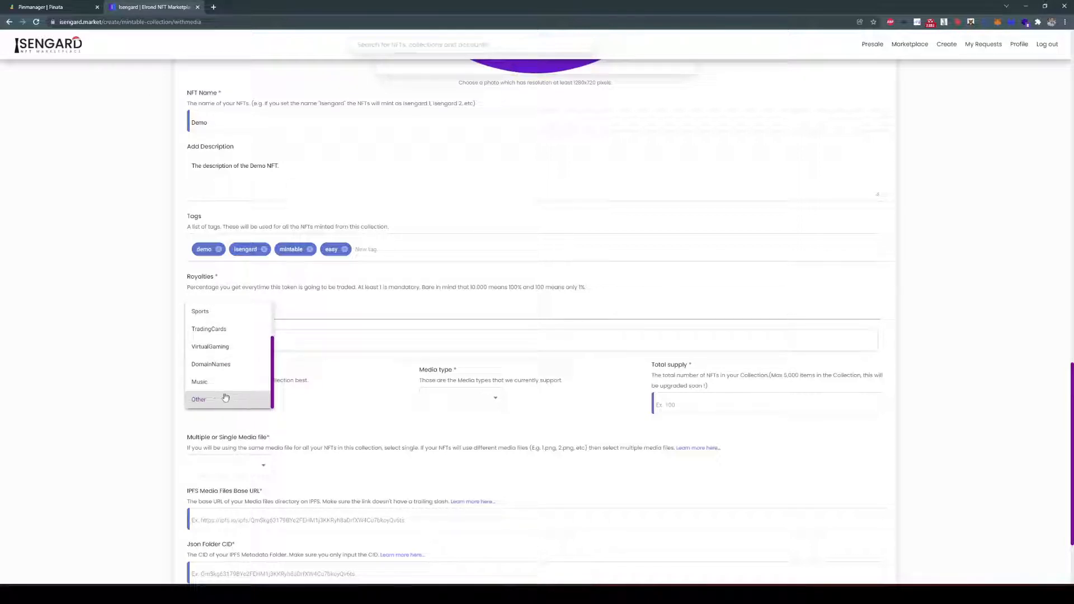
pyautogui.click(225, 399)
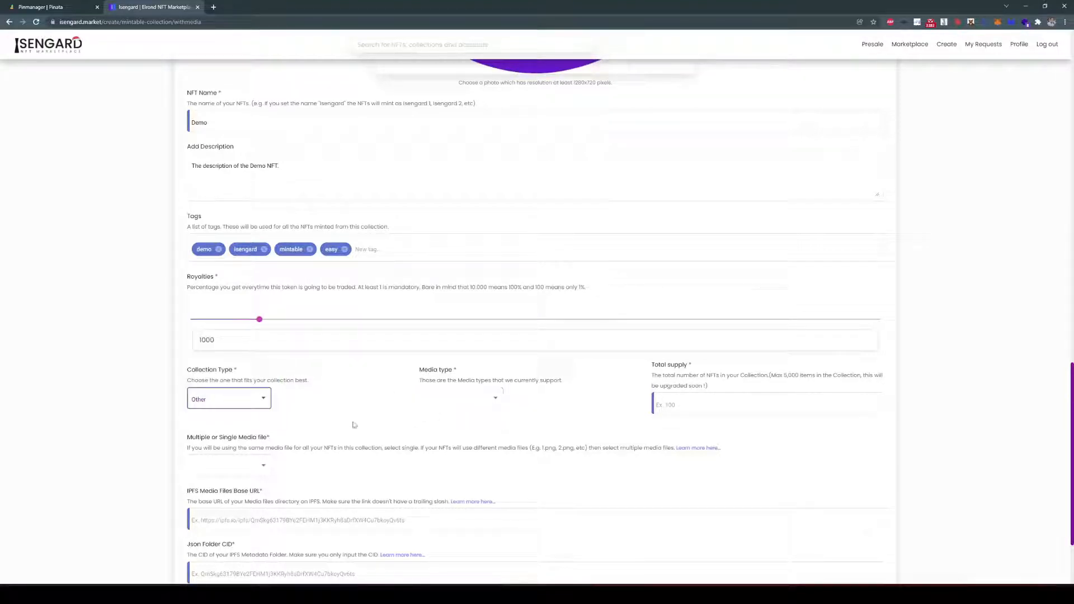
pyautogui.click(252, 401)
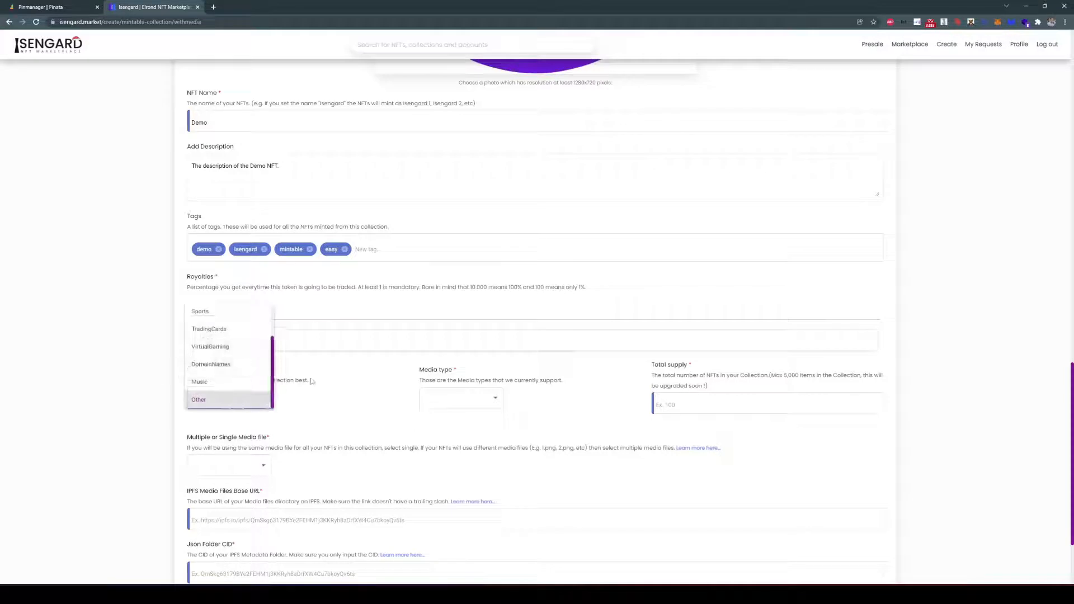
pyautogui.click(346, 399)
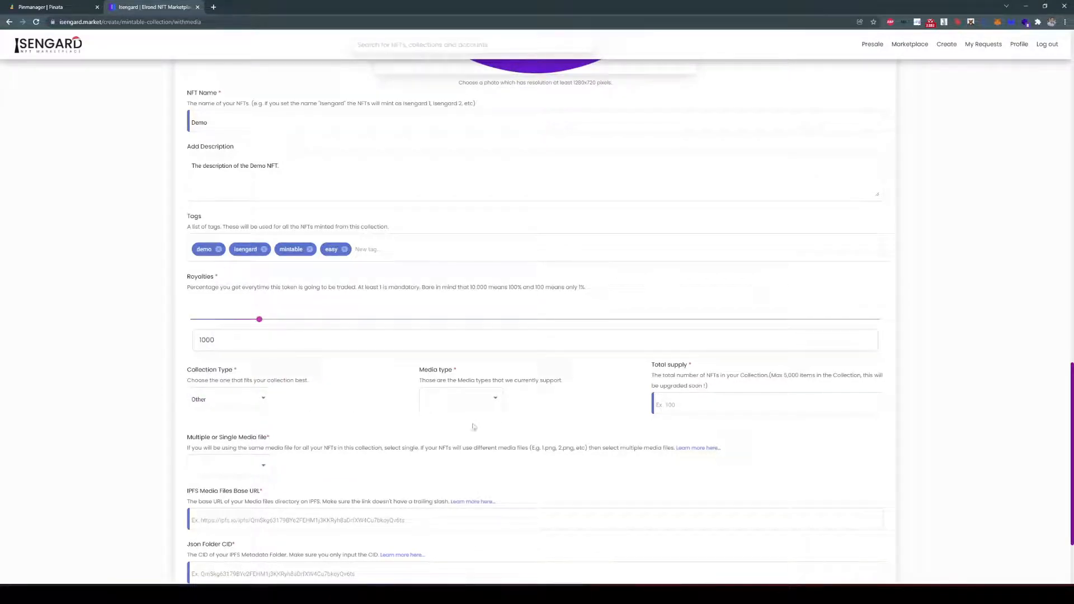
# Check the file type of the single.jpg image in the SingleMediaMinting folder.
pyautogui.click(468, 401)
pyautogui.click(464, 579)
pyautogui.click(452, 580)
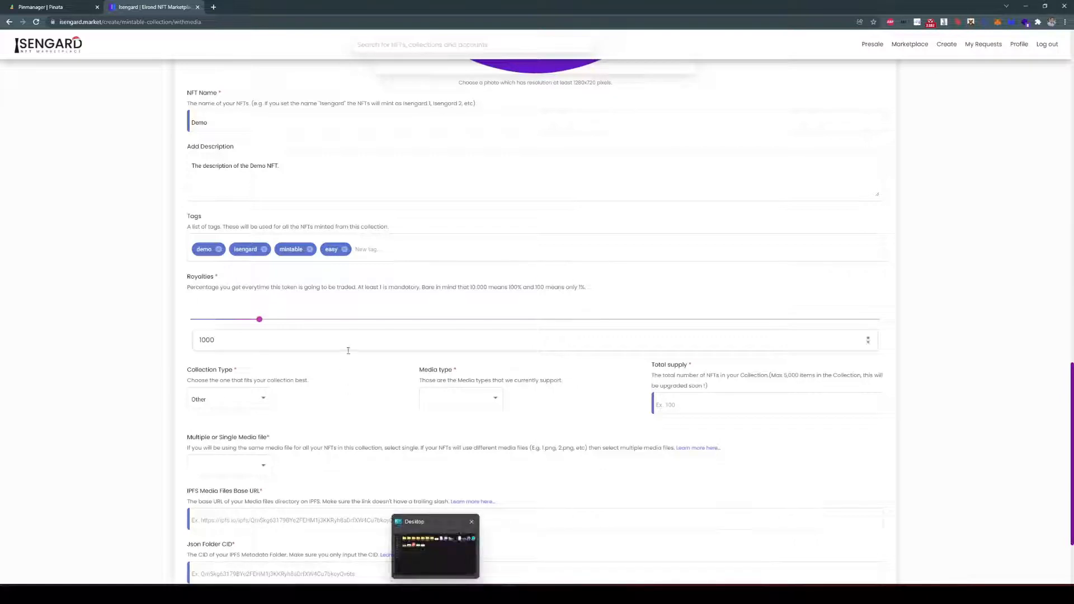
pyautogui.click(393, 376)
pyautogui.scroll(-1, 380, 409)
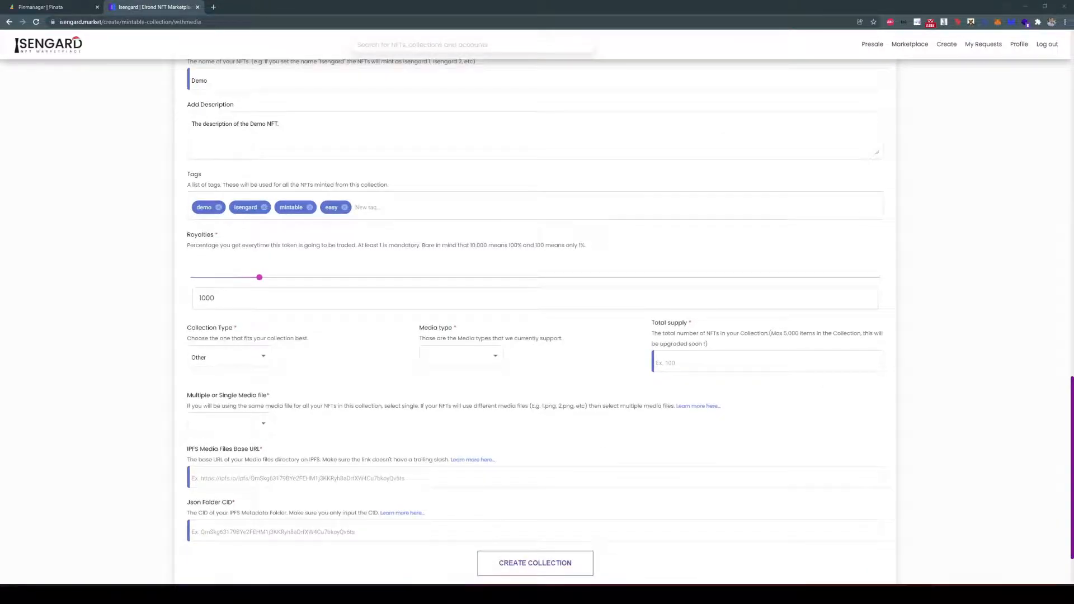
pyautogui.hotkey('alt', 'Tab')
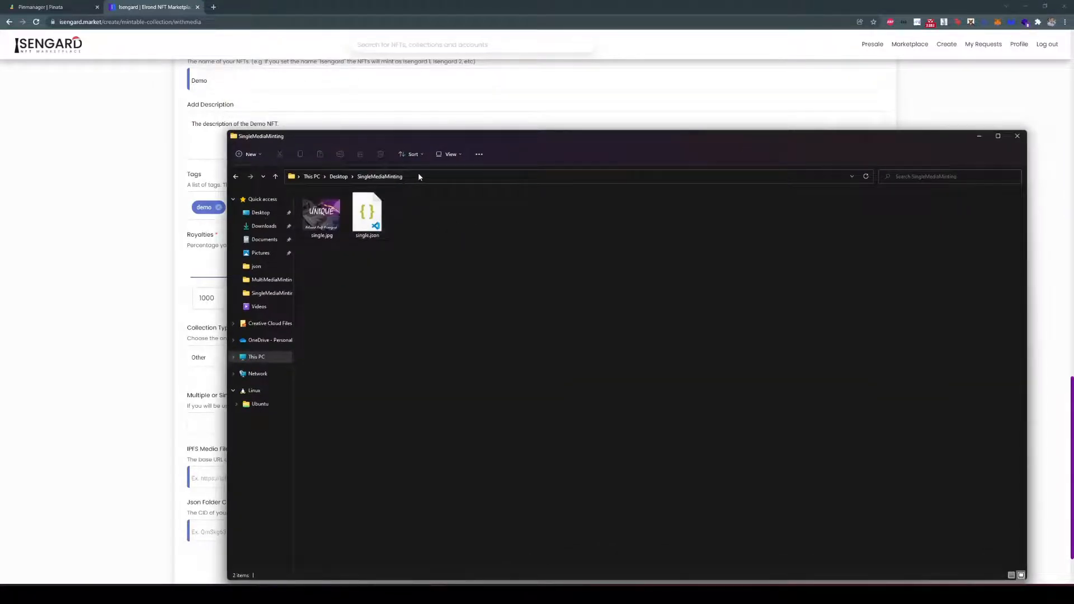
pyautogui.click(321, 215)
pyautogui.click(344, 255)
pyautogui.moveTo(462, 138); pyautogui.dragTo(582, 138)
pyautogui.hotkey('alt', 'Tab')
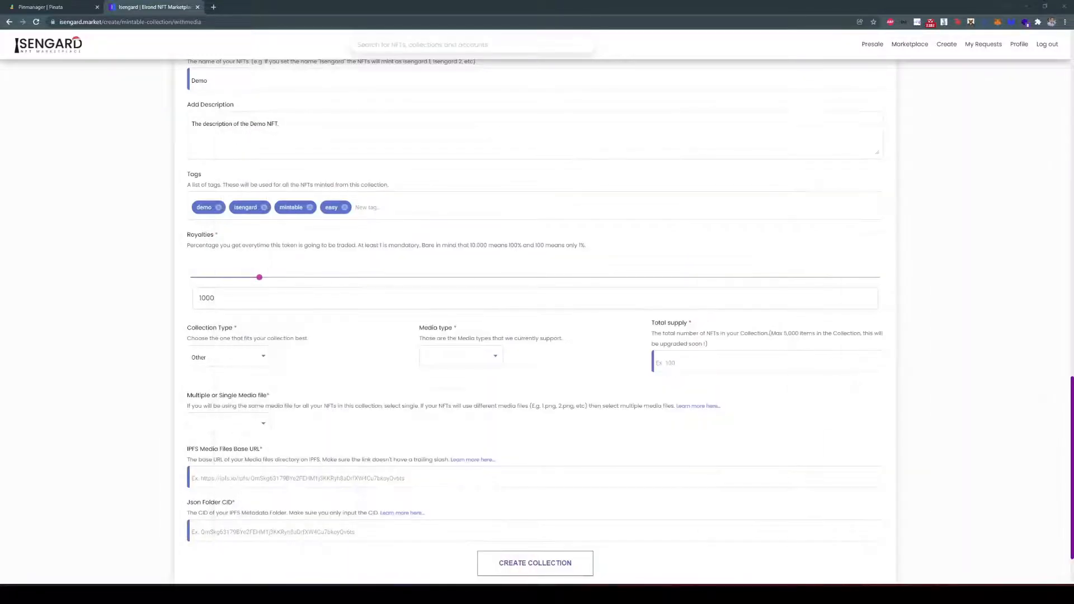
# Set the collection's media type to jpg and compare it with the image file in the SingleMediaMinting folder.
pyautogui.click(493, 355)
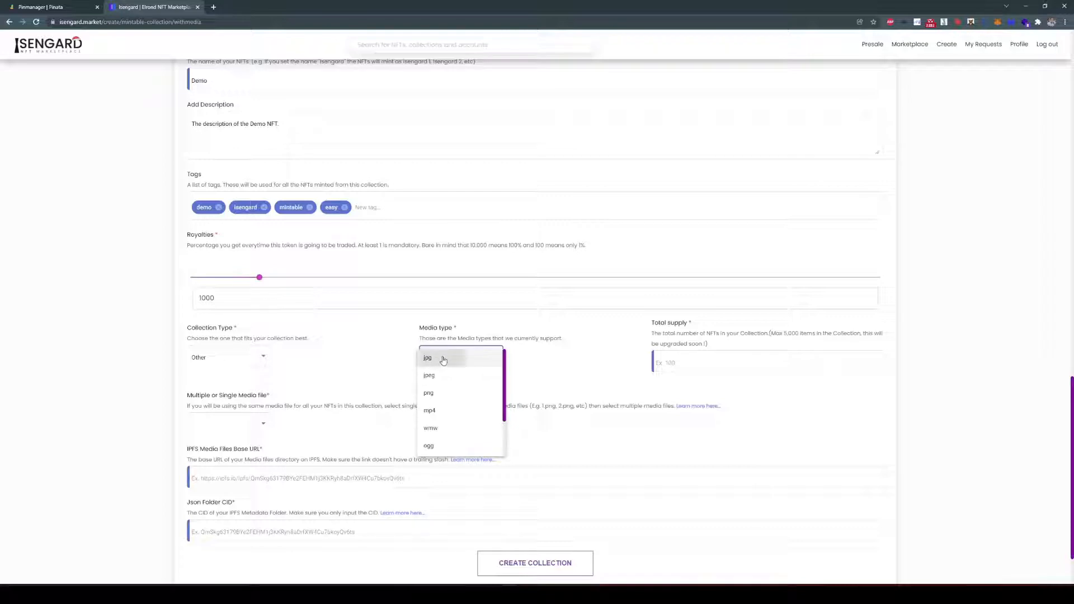
pyautogui.click(443, 358)
pyautogui.hotkey('alt', 'Tab')
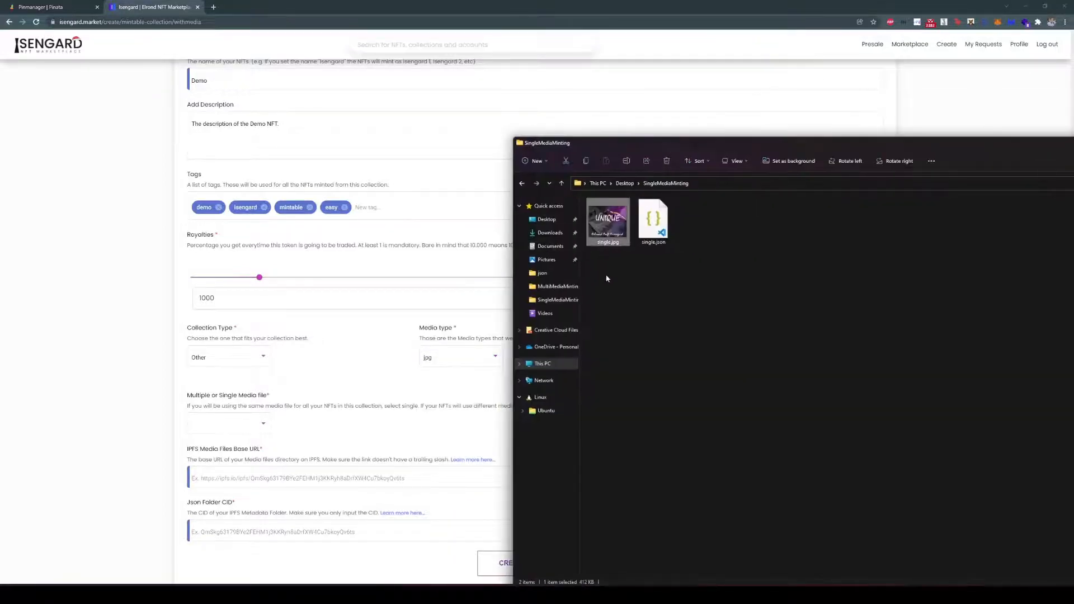
pyautogui.moveTo(675, 147); pyautogui.dragTo(974, 156)
pyautogui.hotkey('alt', 'Tab')
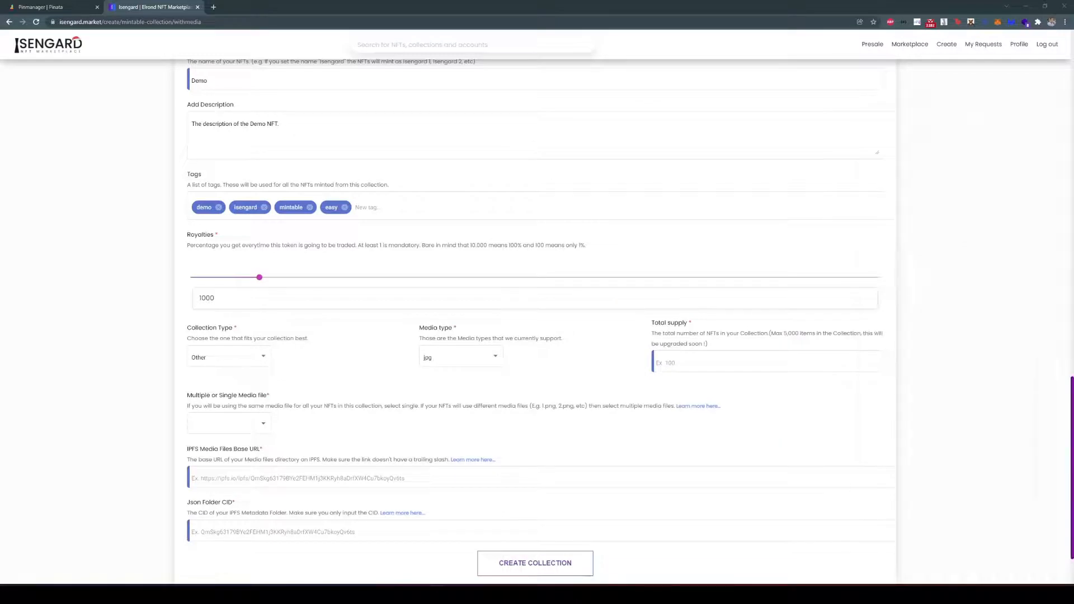
# Set the total supply to 10 and choose Single File for the collection's media.
pyautogui.click(665, 363)
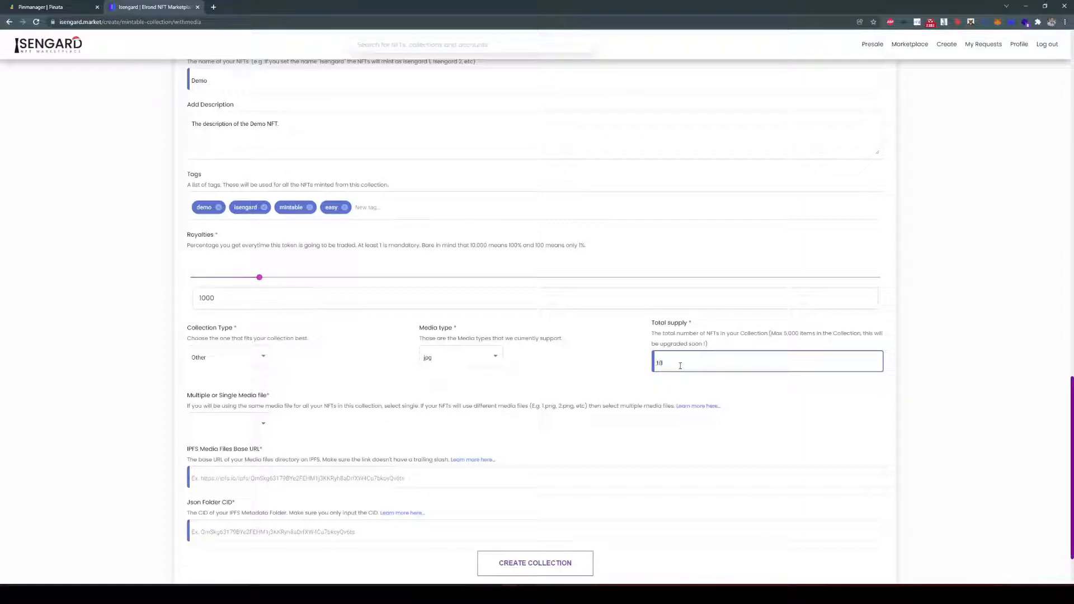
pyautogui.click(229, 420)
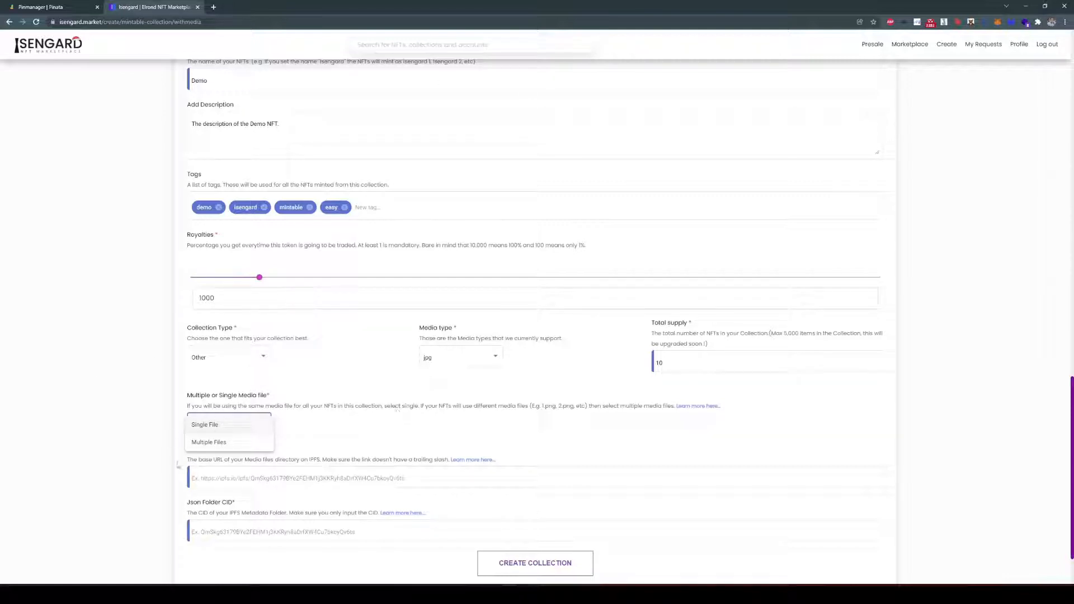
pyautogui.click(211, 426)
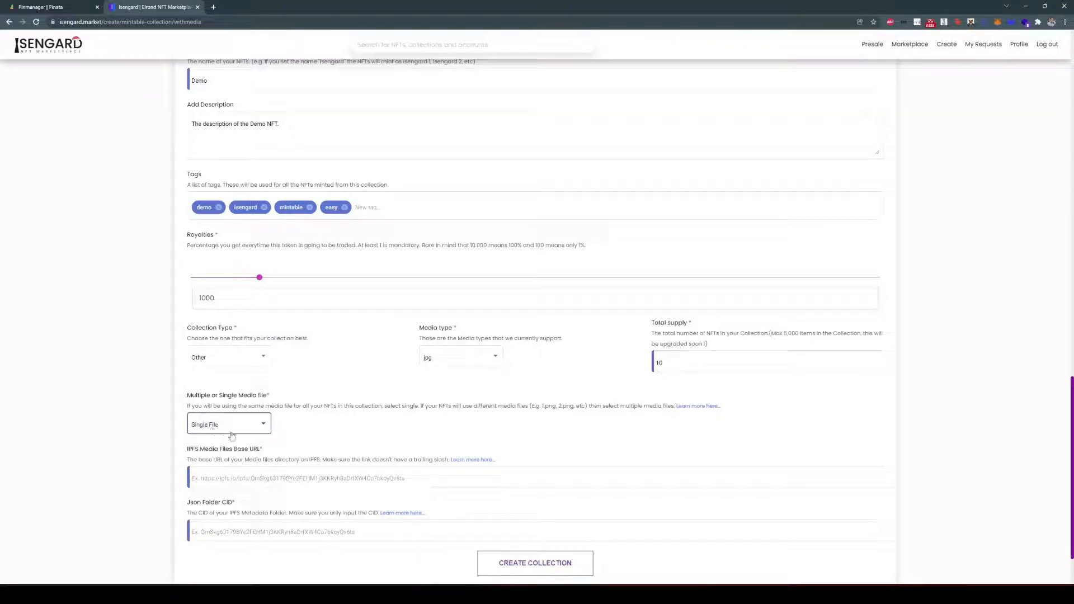
# Review the single.jpg and single.json files in the SingleMediaMinting folder, and return to the collection form.
pyautogui.hotkey('alt', 'Tab')
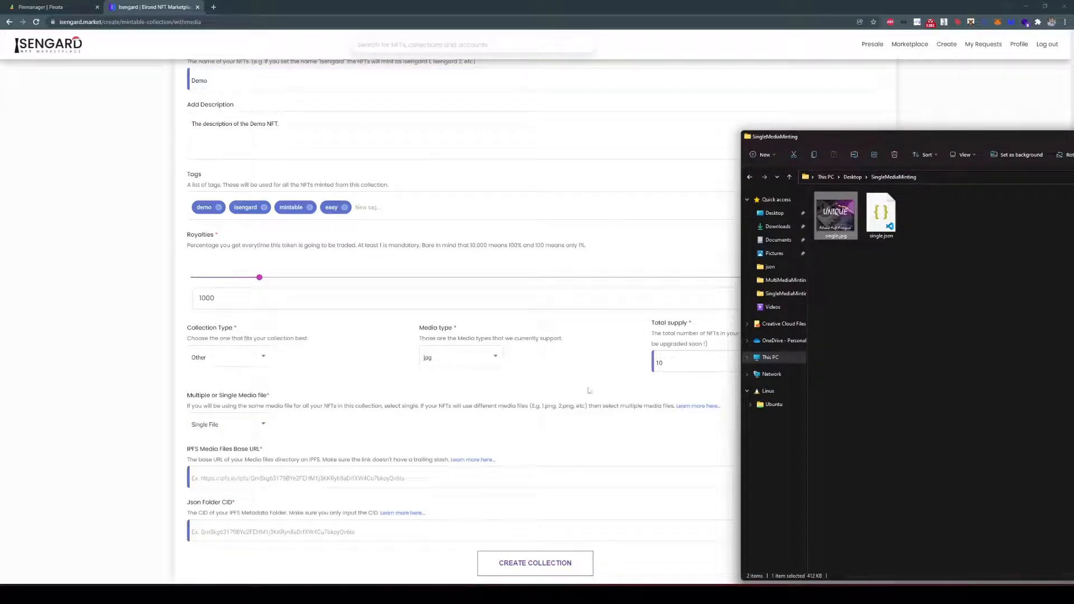
pyautogui.moveTo(866, 137); pyautogui.dragTo(627, 132)
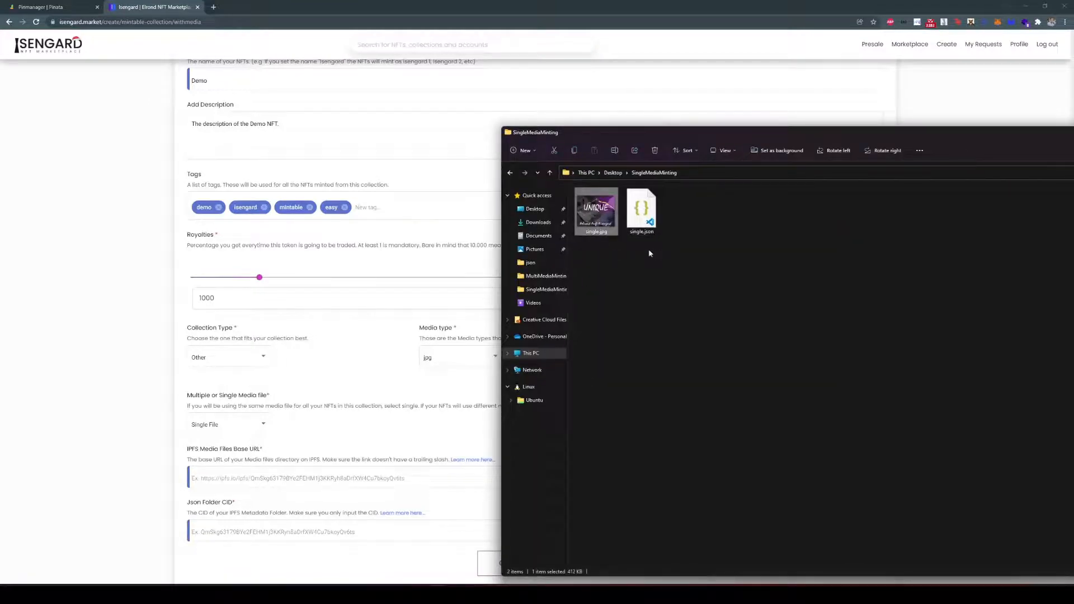
pyautogui.click(731, 281)
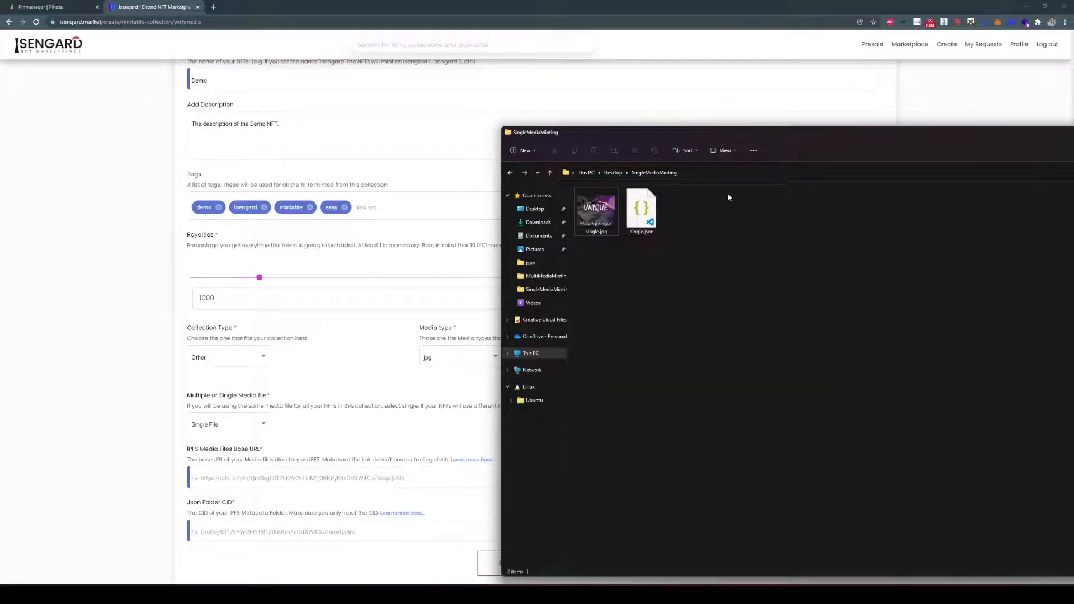
pyautogui.moveTo(699, 132); pyautogui.dragTo(1073, 131)
pyautogui.click(193, 500)
pyautogui.scroll(-2, 194, 500)
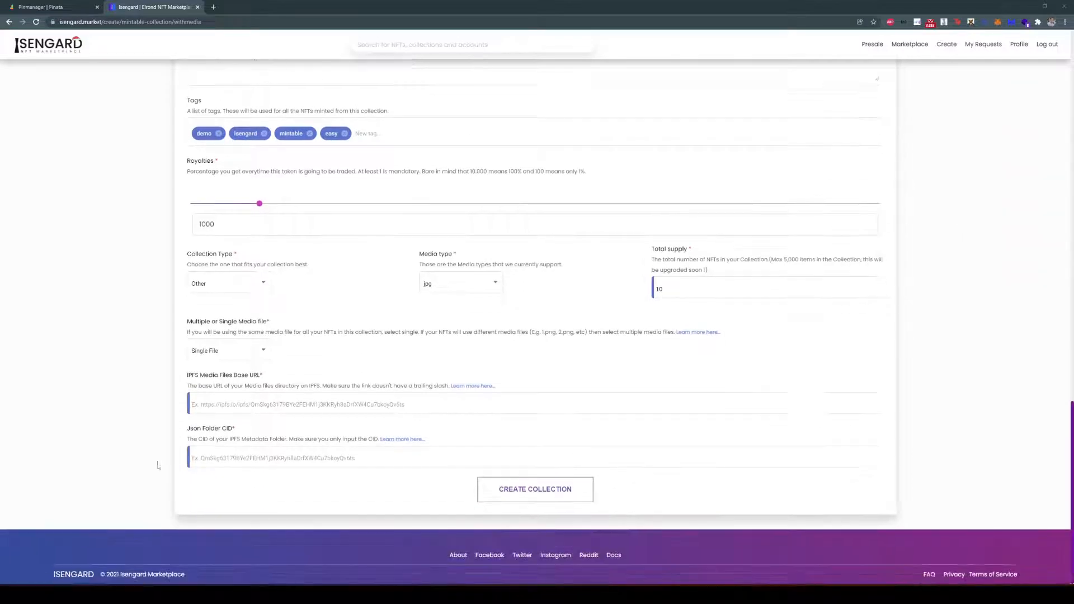
# Examine the IPFS Media Files Base URL requirement in the form and the file list in Pinata.
pyautogui.tripleClick(269, 371)
pyautogui.click(285, 377)
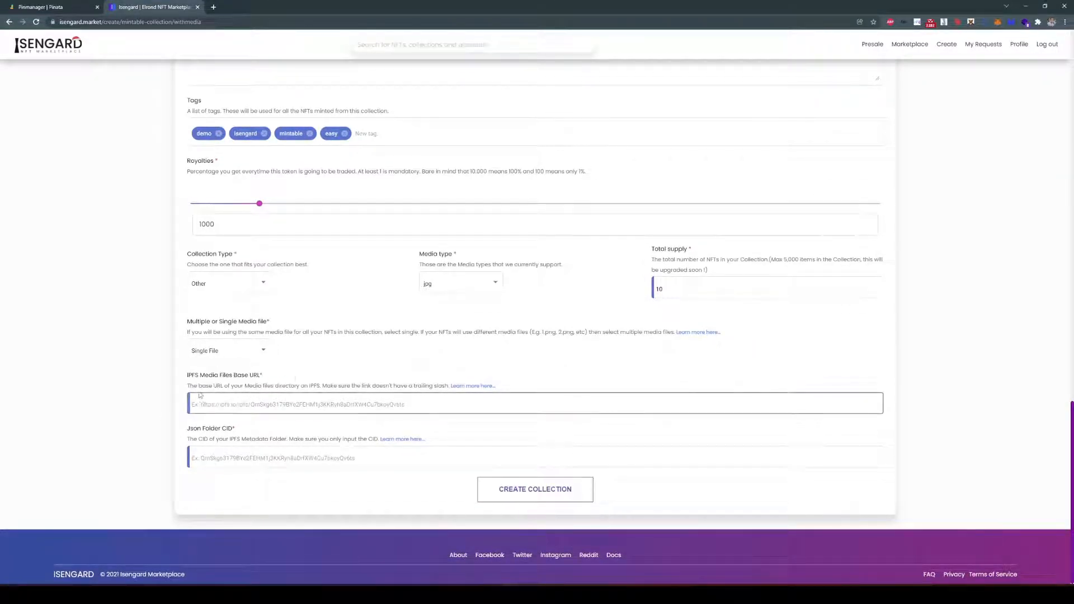
pyautogui.click(58, 7)
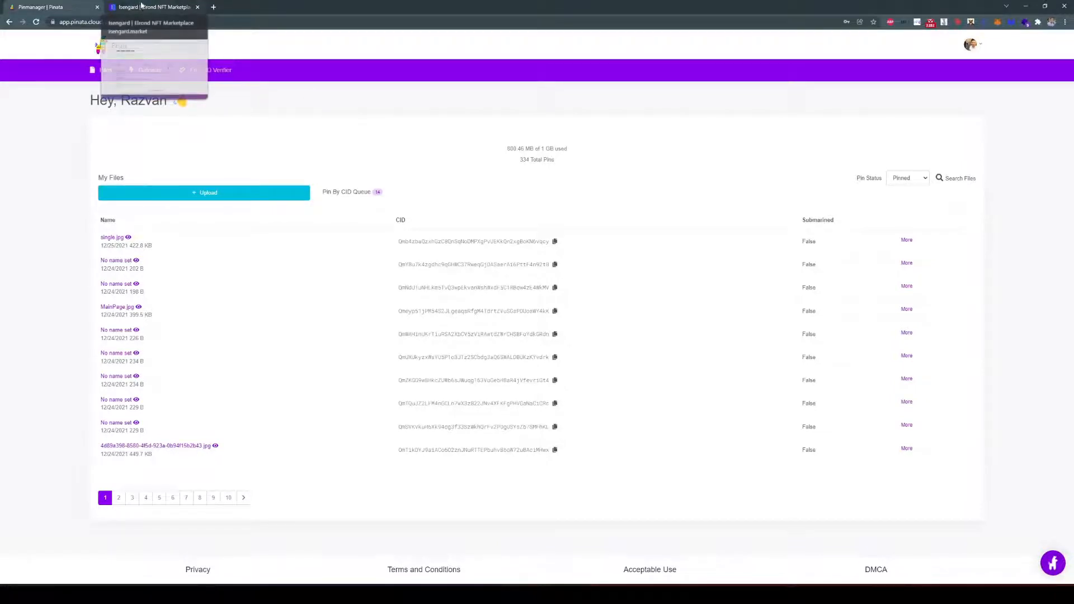
pyautogui.click(156, 8)
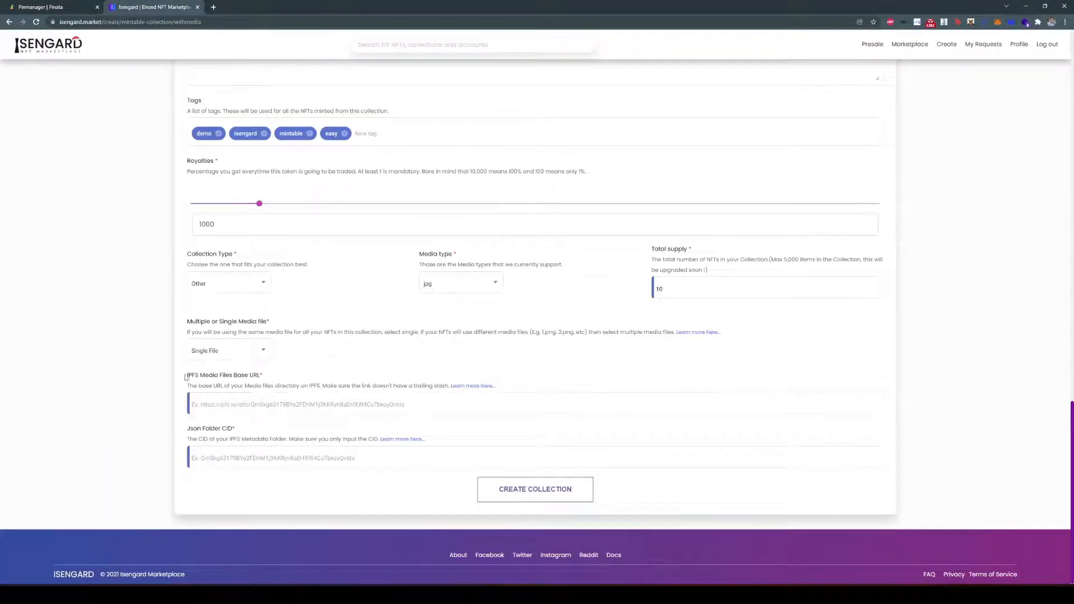
pyautogui.moveTo(185, 378); pyautogui.dragTo(314, 379)
# Switch to Pinata and upload the file single.jpg from the SingleMediaMinting folder on the Desktop.
pyautogui.click(45, 7)
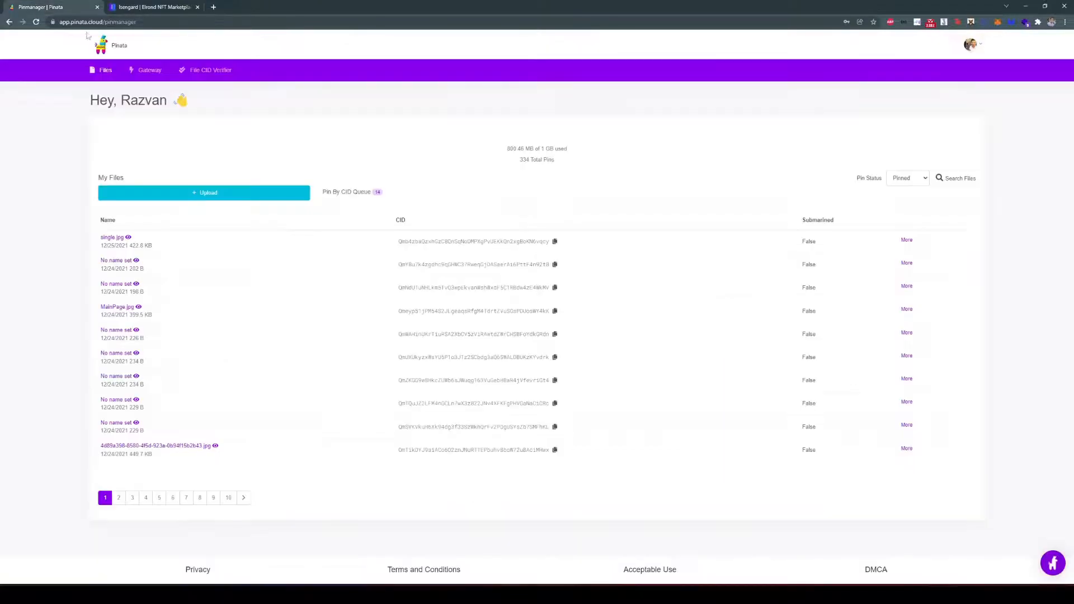
pyautogui.click(192, 194)
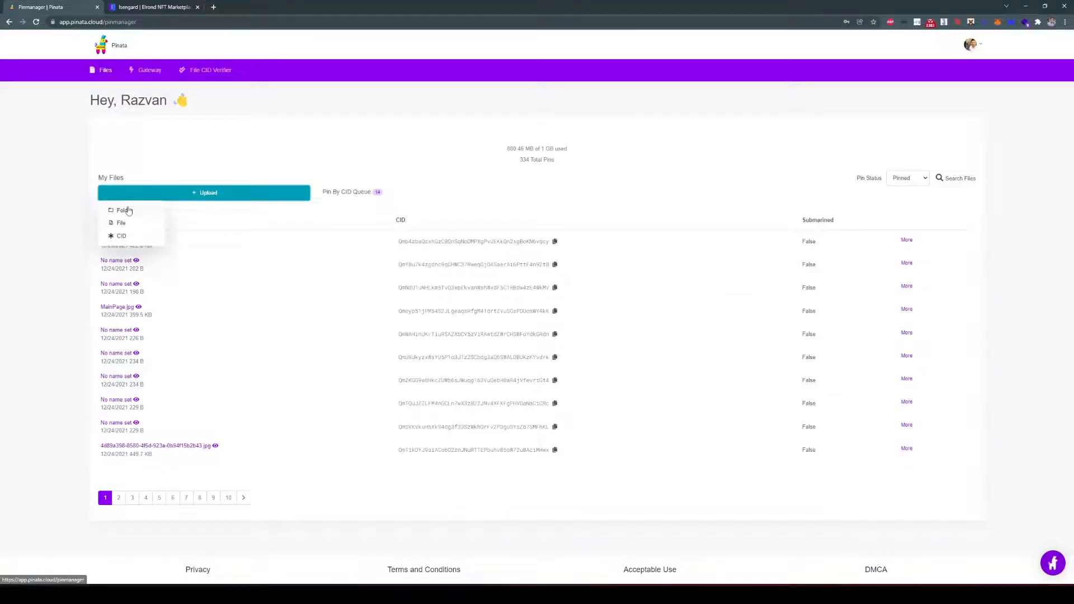
pyautogui.click(120, 224)
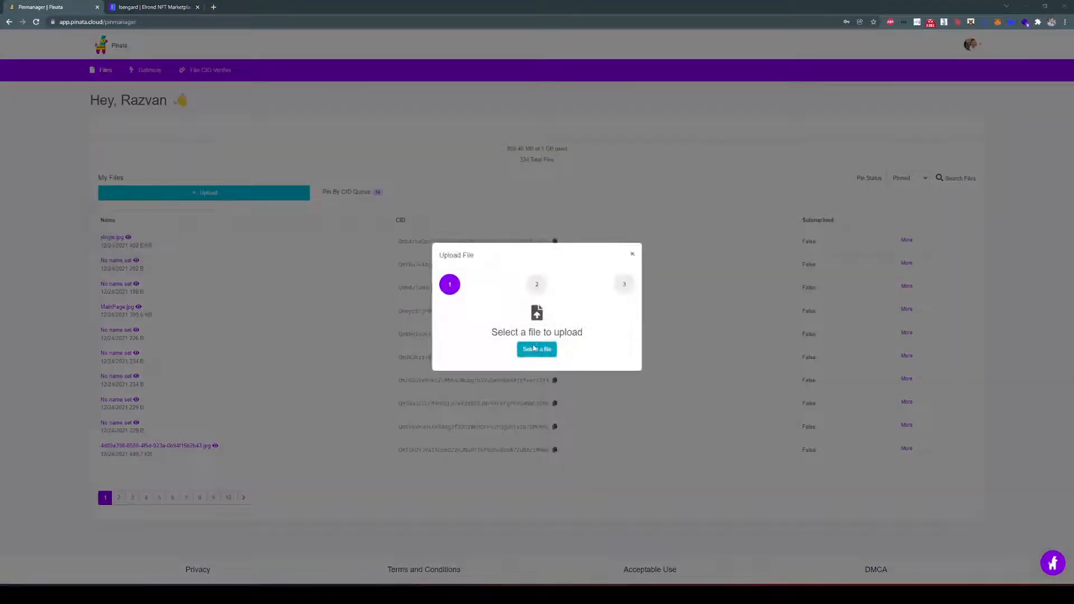
pyautogui.click(534, 349)
pyautogui.click(183, 164)
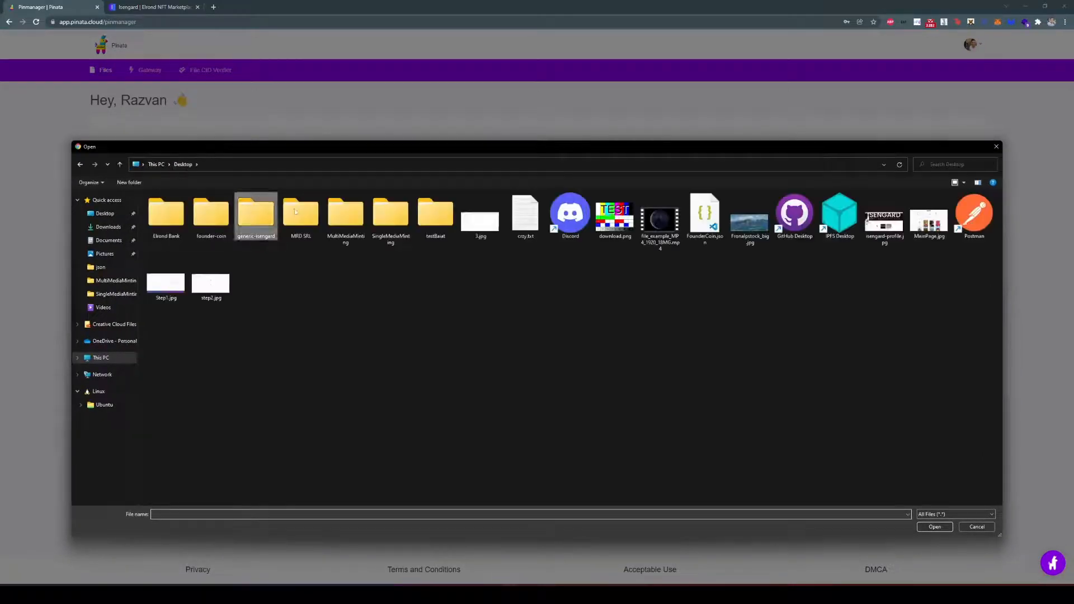
pyautogui.doubleClick(391, 215)
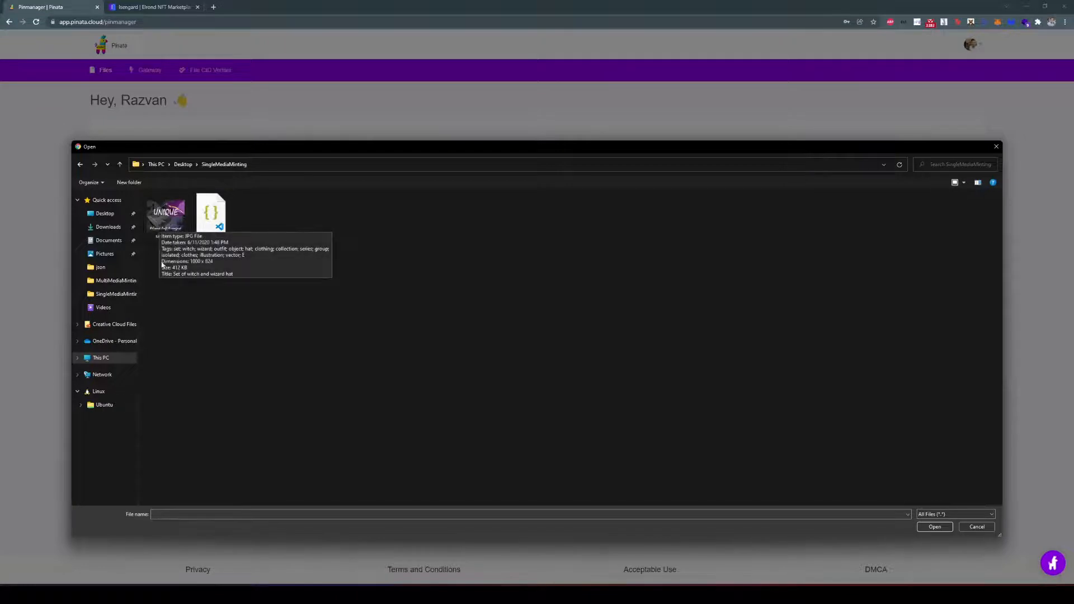
pyautogui.doubleClick(162, 219)
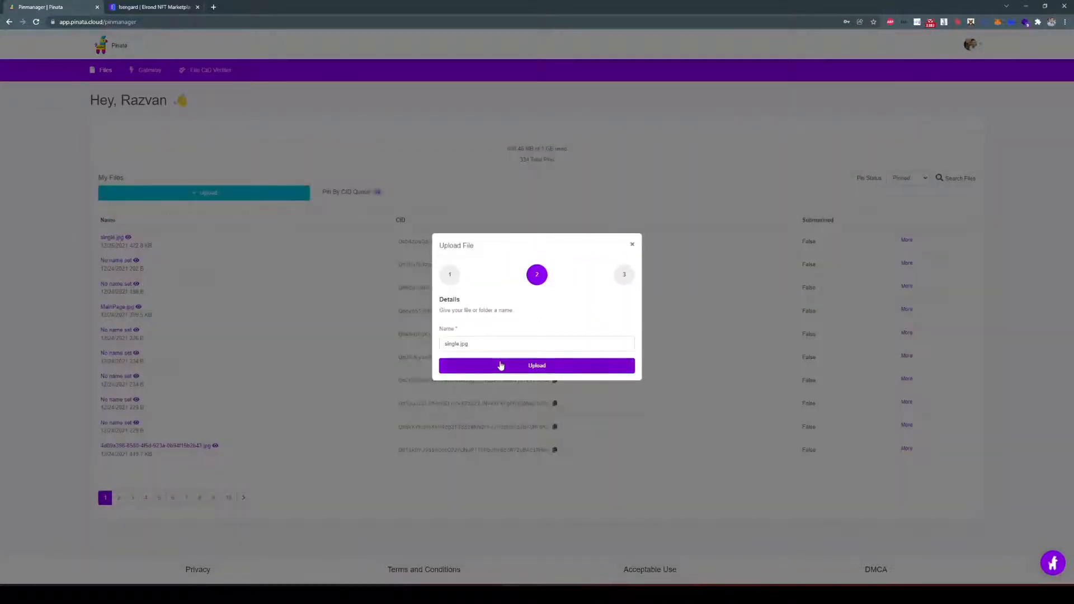
pyautogui.click(503, 365)
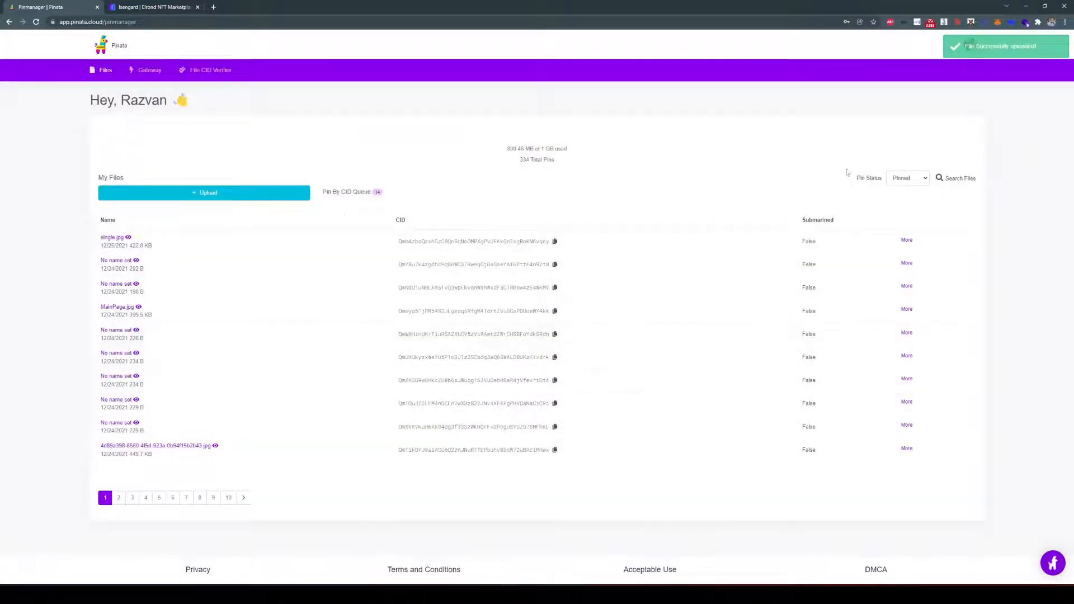
# Copy the CID of the single.jpg file in the Pinata file list.
pyautogui.moveTo(88, 240); pyautogui.dragTo(233, 240)
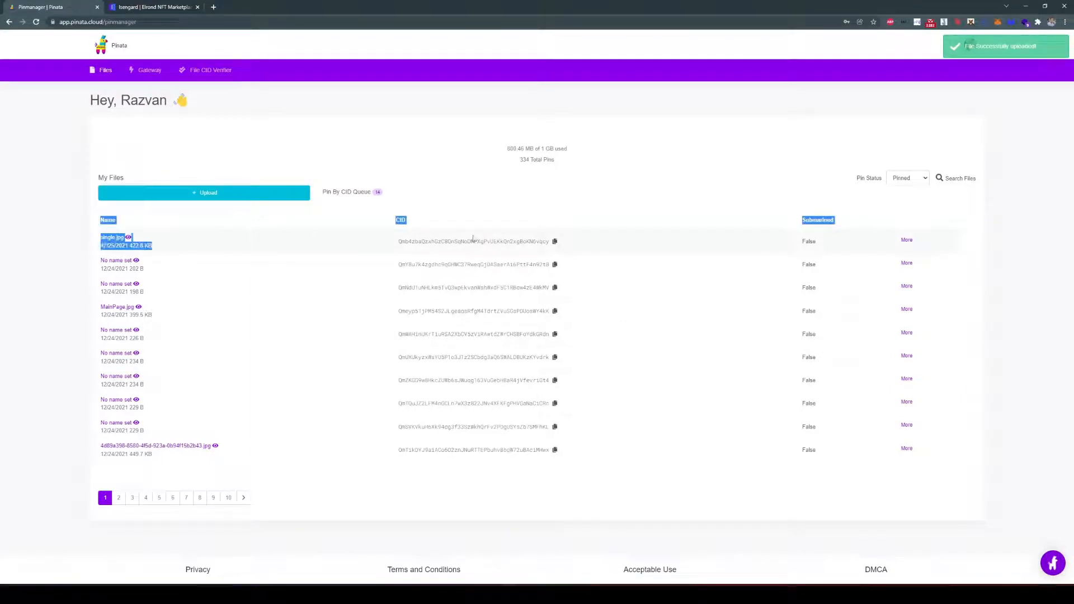
pyautogui.click(556, 245)
pyautogui.click(413, 143)
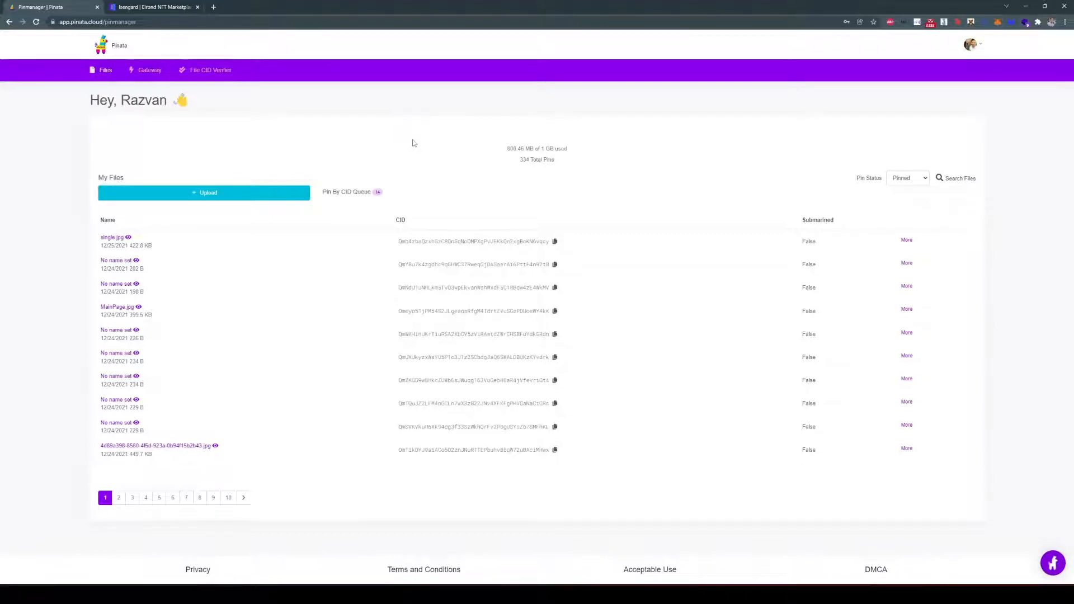
pyautogui.hotkey('ctrl', 't')
pyautogui.write('https://')
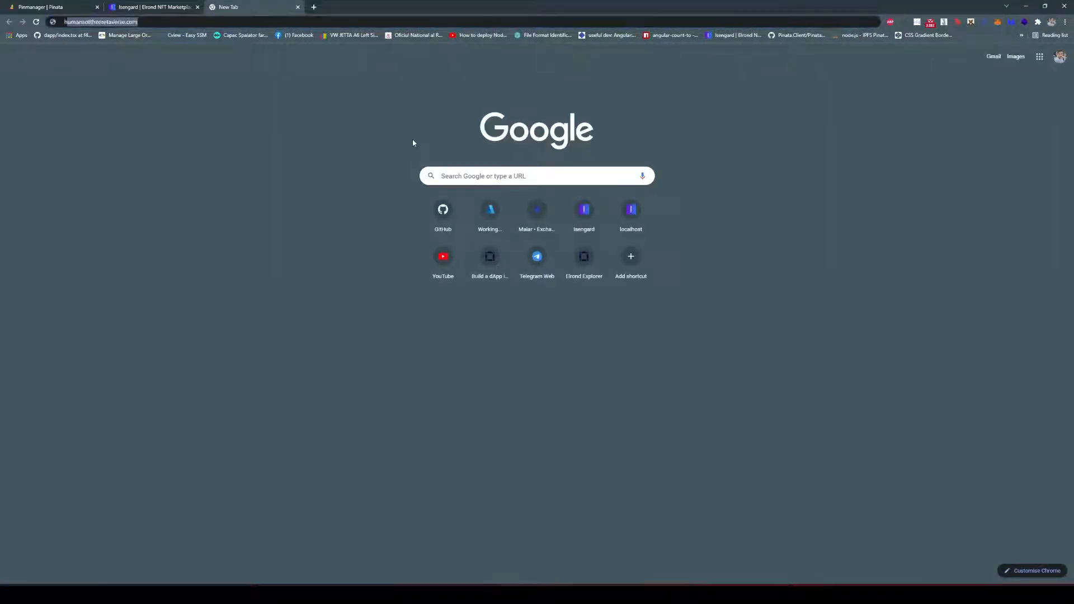
pyautogui.write('ipfs.io/')
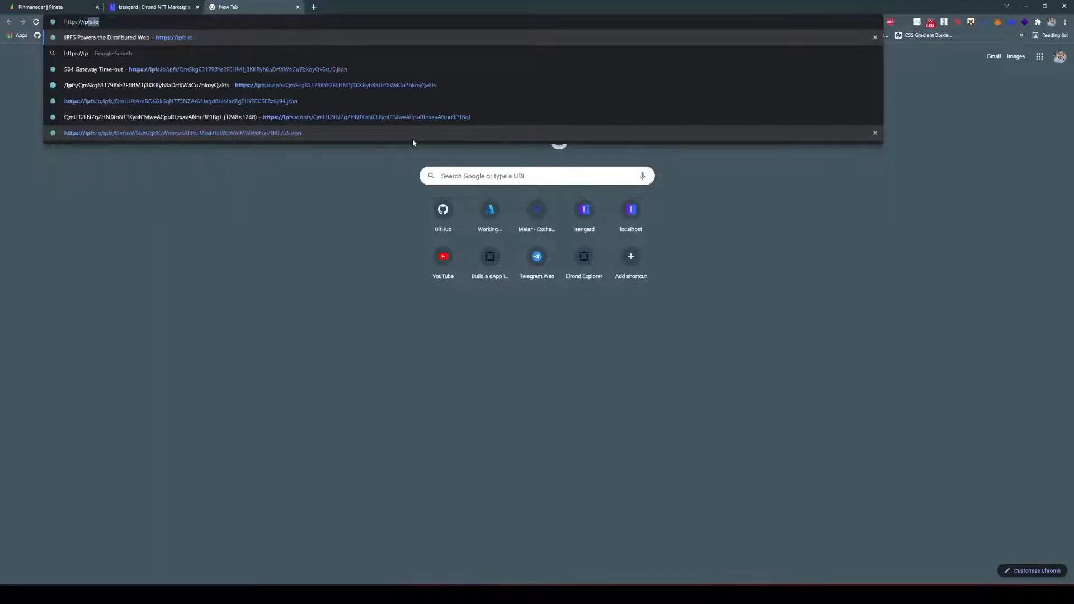
pyautogui.write('ipfs/')
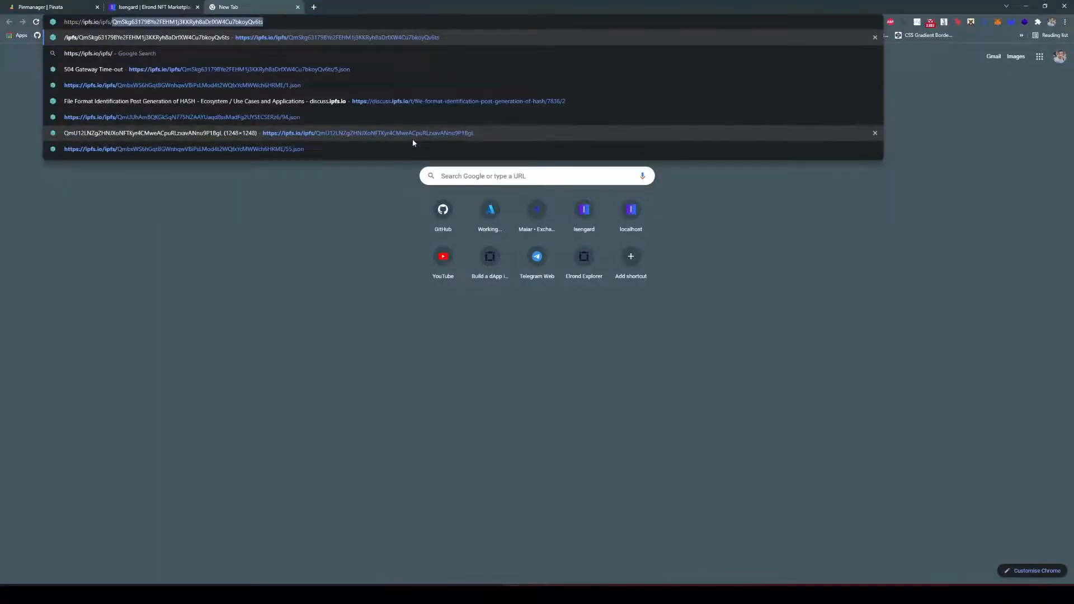
pyautogui.press('Right')
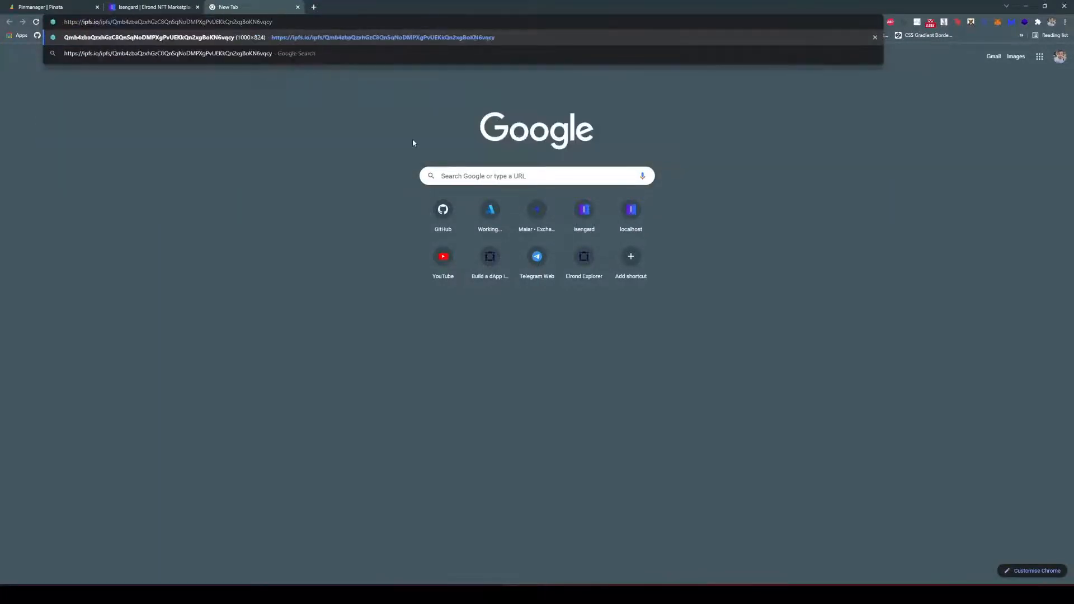
pyautogui.press('Return')
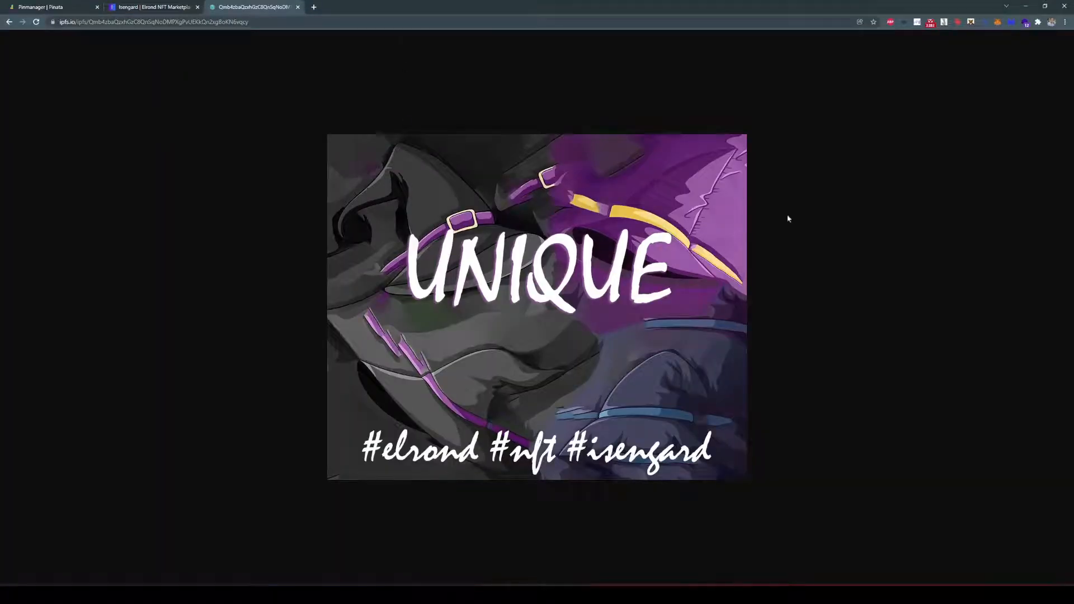
# Copy the image's full ipfs.io address and paste it as the IPFS Media Files Base URL in the Isengard collection form.
pyautogui.click(273, 24)
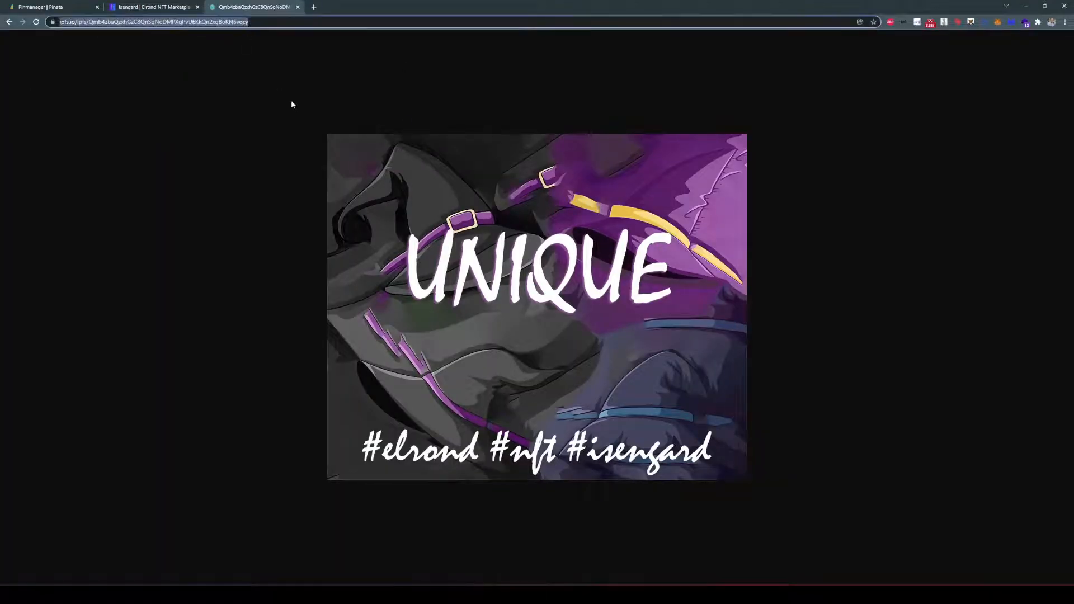
pyautogui.click(160, 8)
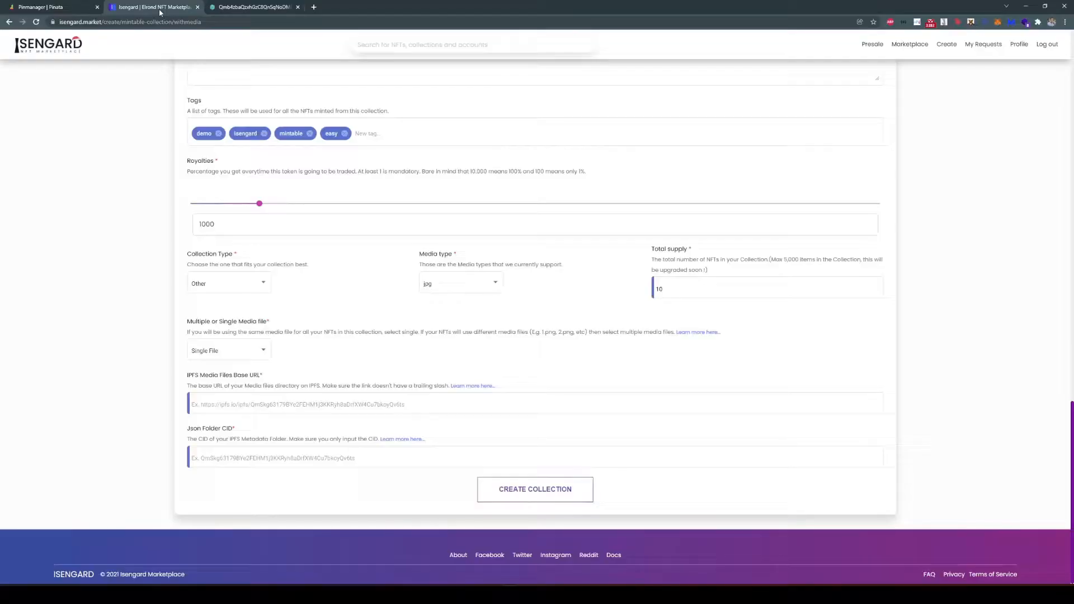
pyautogui.click(208, 405)
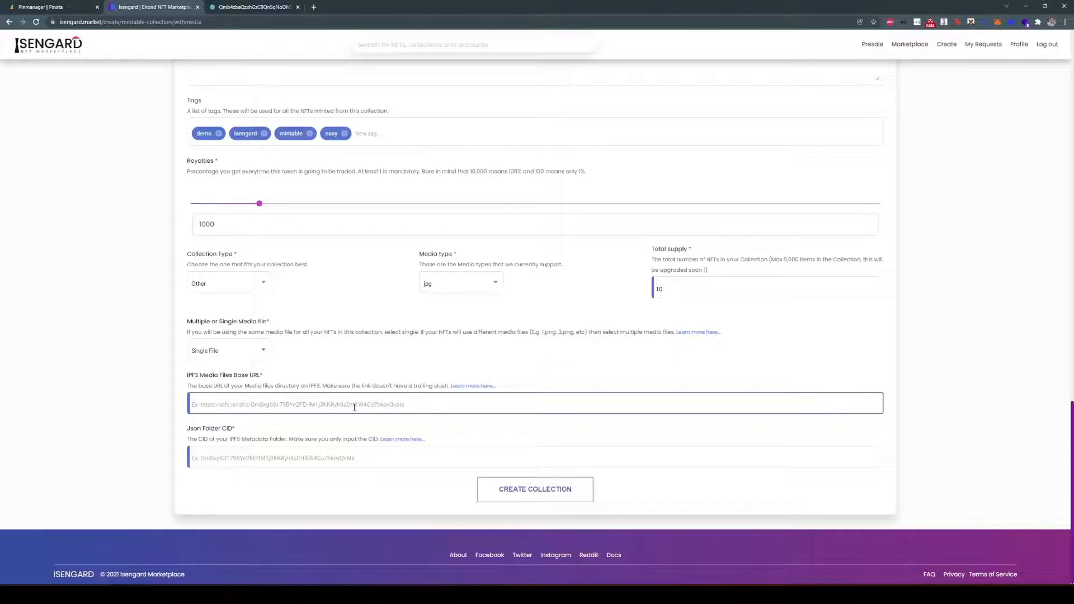
pyautogui.hotkey('ctrl', 'v')
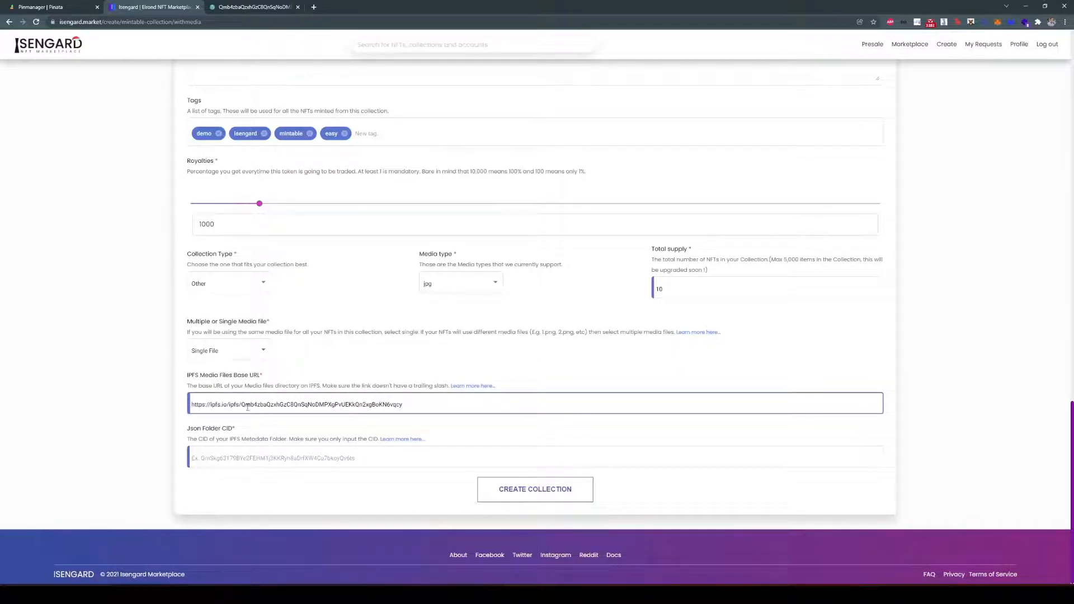
pyautogui.moveTo(217, 404); pyautogui.dragTo(463, 401)
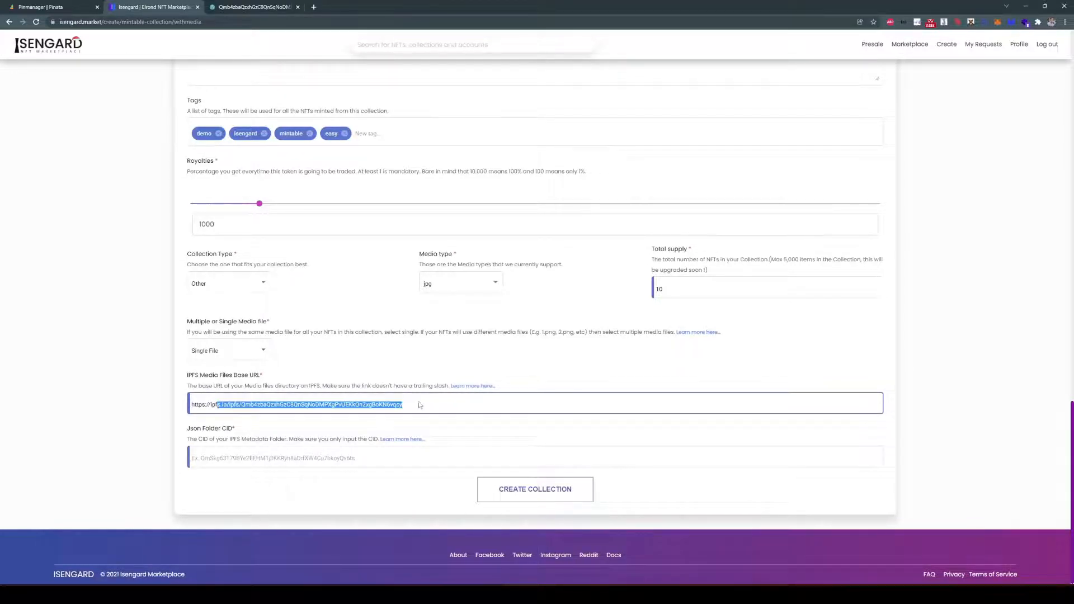
pyautogui.click(183, 390)
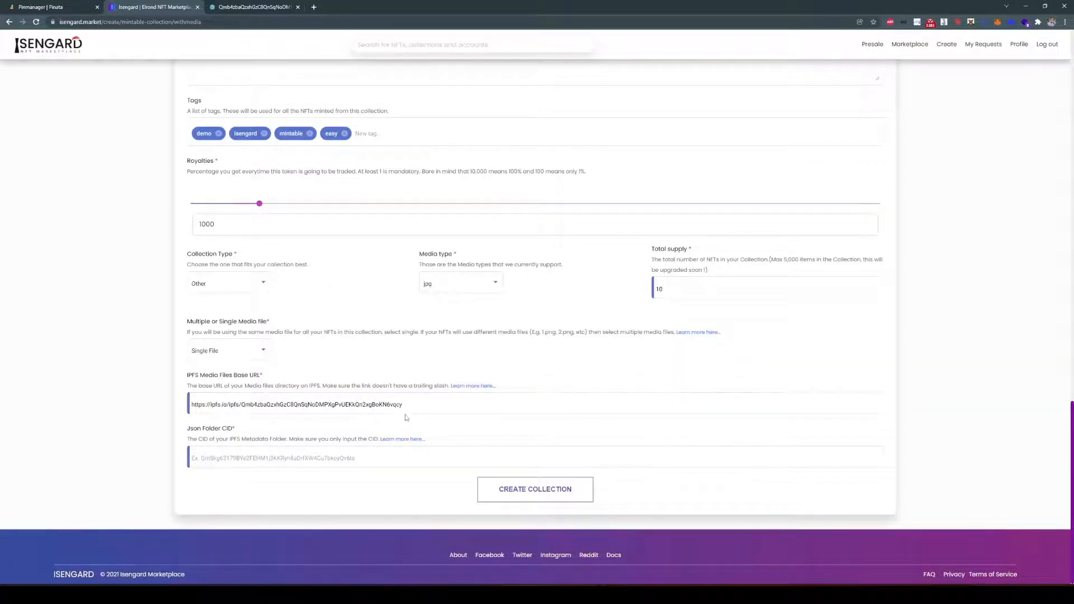
# Copy the media URL from the form and open single.json from the SingleMediaMinting folder in Visual Studio Code.
pyautogui.moveTo(403, 406); pyautogui.dragTo(149, 411)
pyautogui.hotkey('ctrl', 'c')
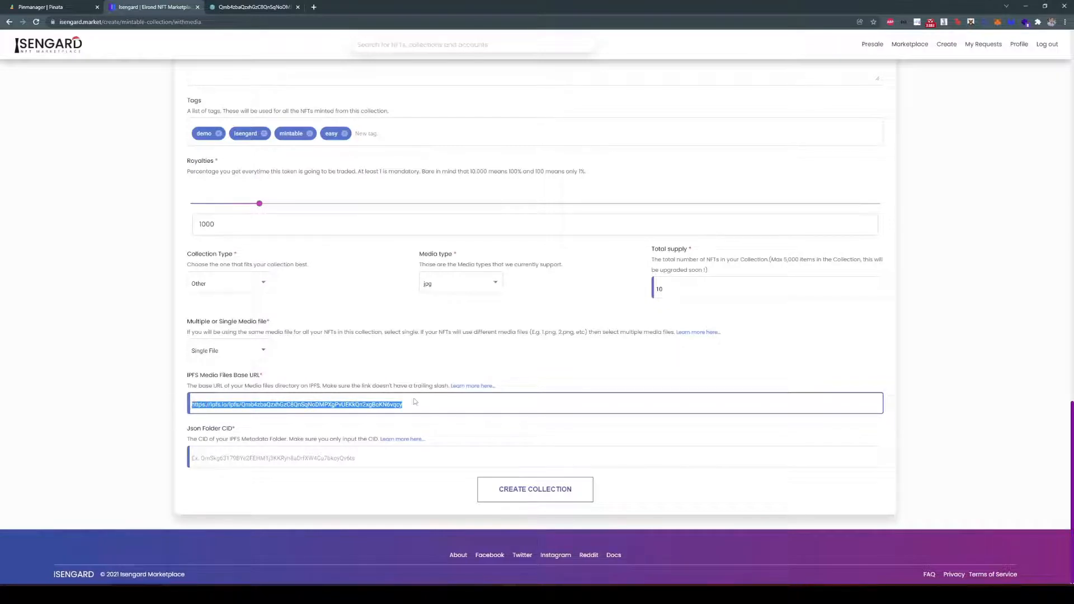
pyautogui.moveTo(1073, 146); pyautogui.dragTo(529, 105)
pyautogui.click(429, 185)
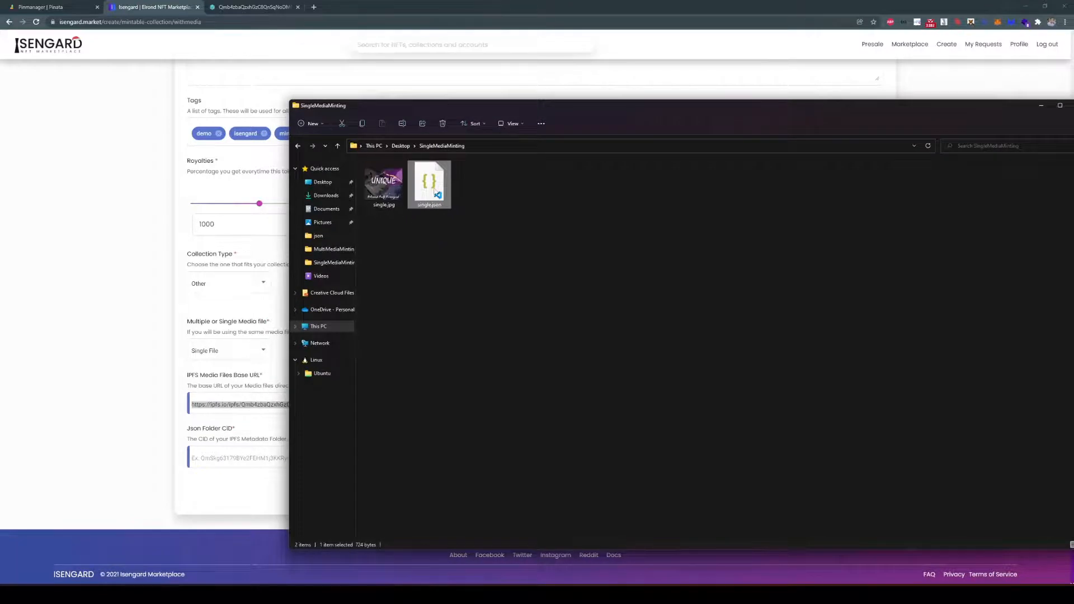
pyautogui.rightClick(436, 191)
pyautogui.click(453, 213)
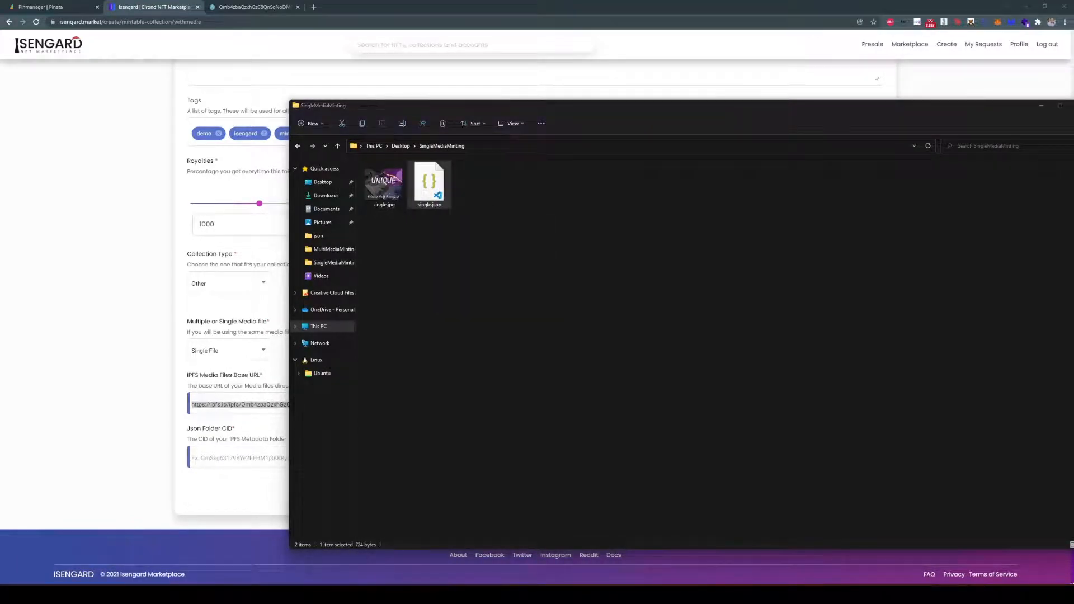
pyautogui.moveTo(639, 278); pyautogui.dragTo(448, 1)
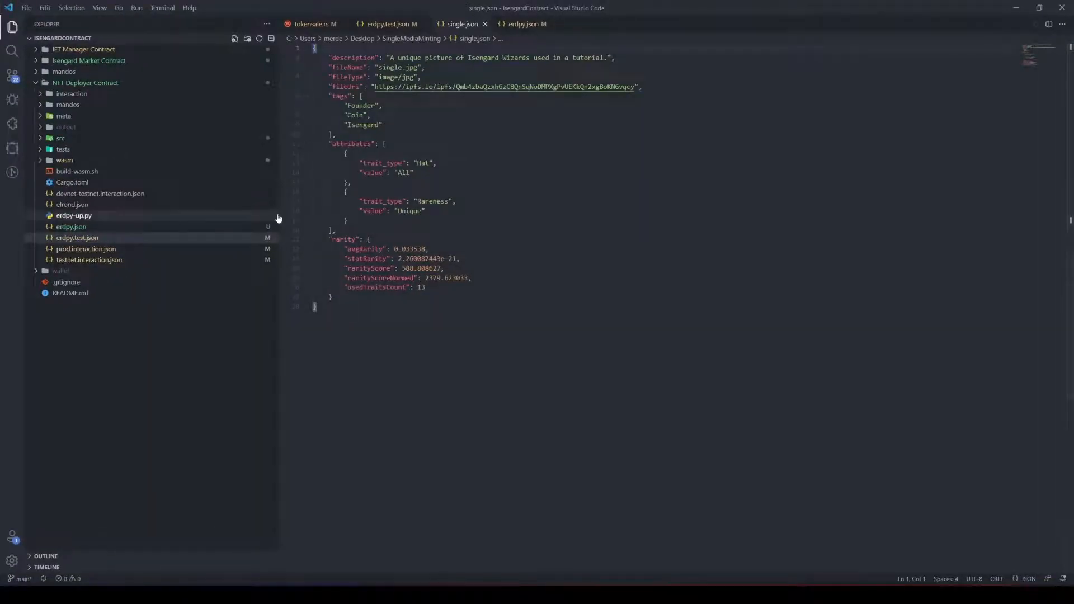
# Hide the file explorer sidebar and replace the fileUri value in single.json with the copied media URL.
pyautogui.hotkey('ctrl', 'b')
pyautogui.click(126, 114)
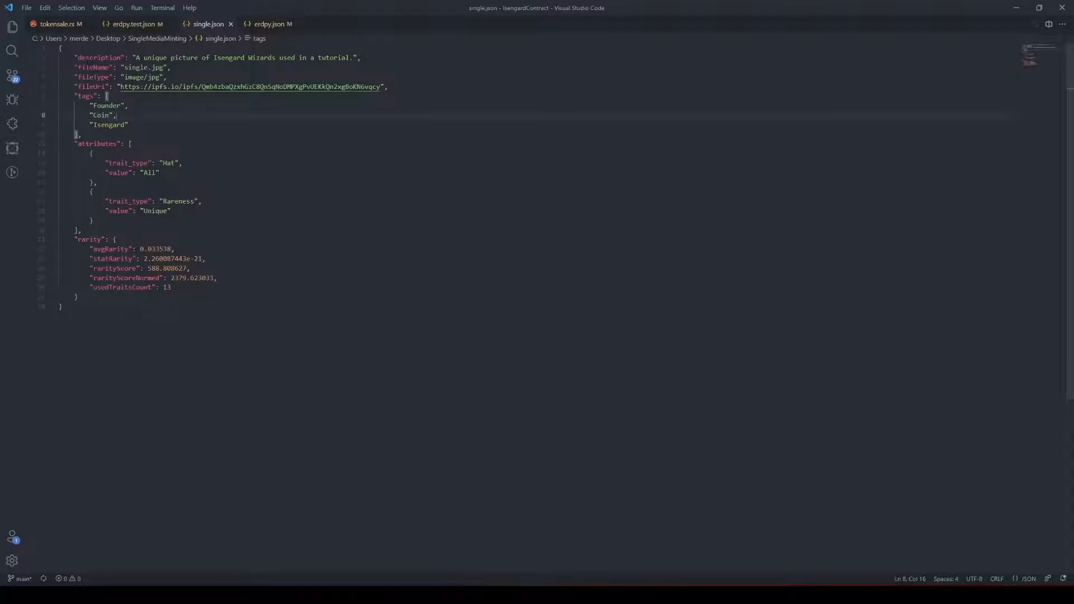
pyautogui.moveTo(77, 58); pyautogui.dragTo(346, 57)
pyautogui.click(346, 58)
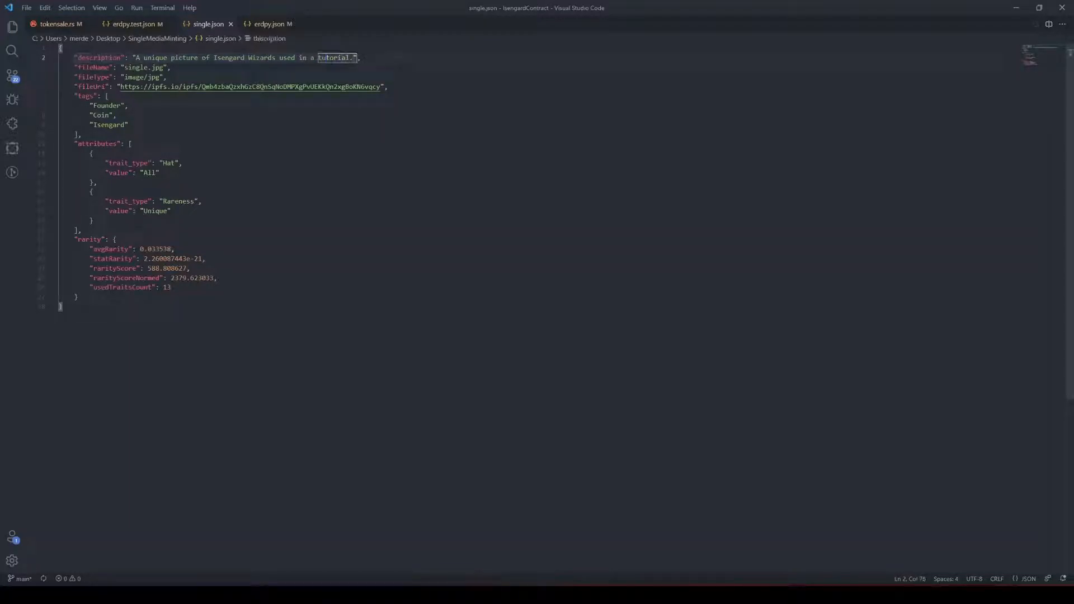
pyautogui.doubleClick(299, 88)
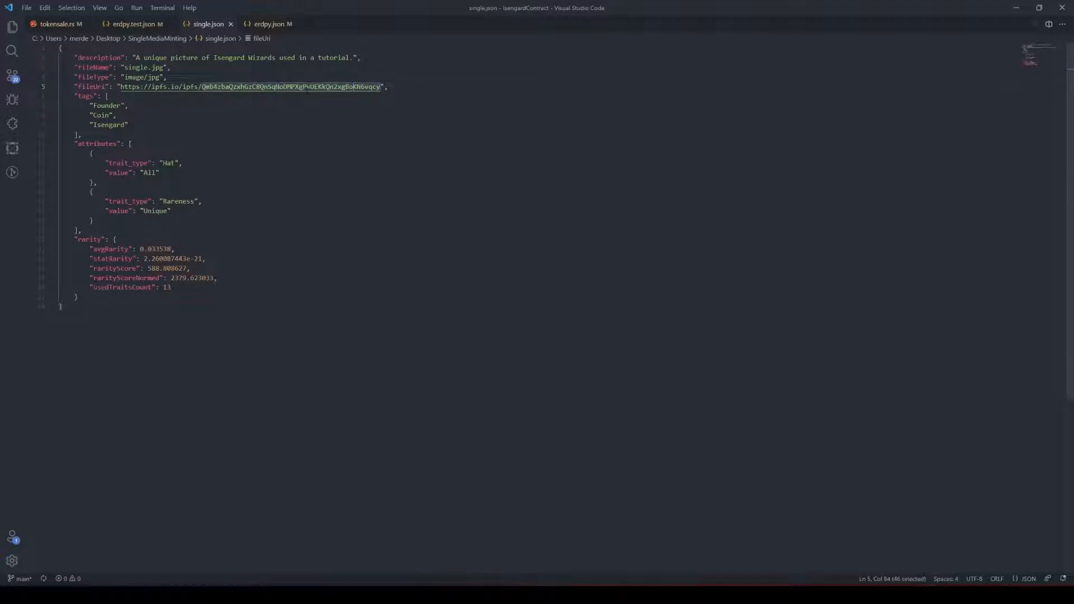
pyautogui.moveTo(381, 88); pyautogui.dragTo(122, 87)
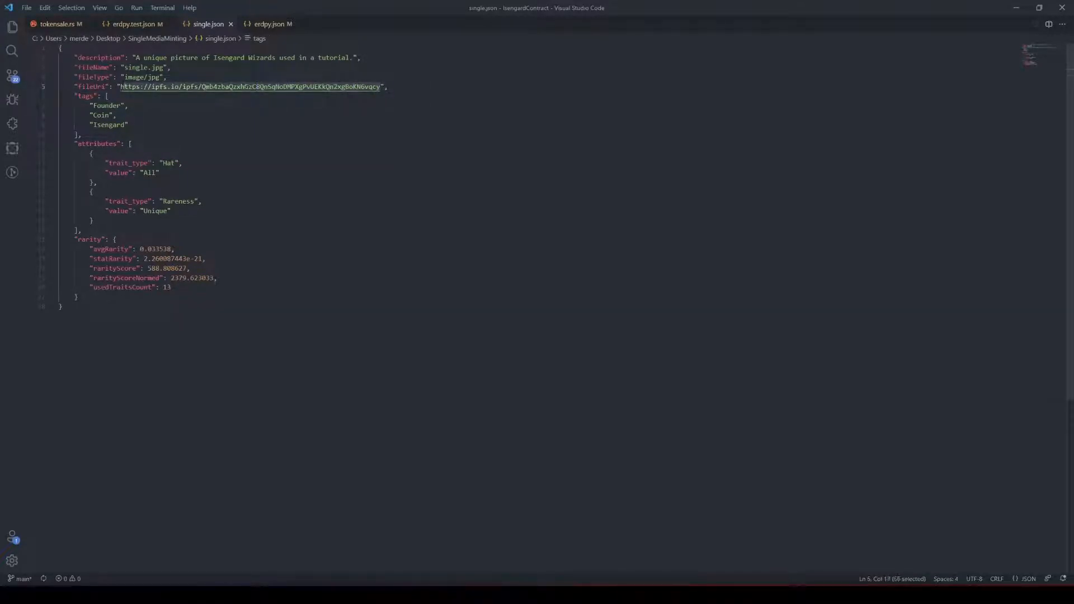
pyautogui.hotkey('ctrl', 'v')
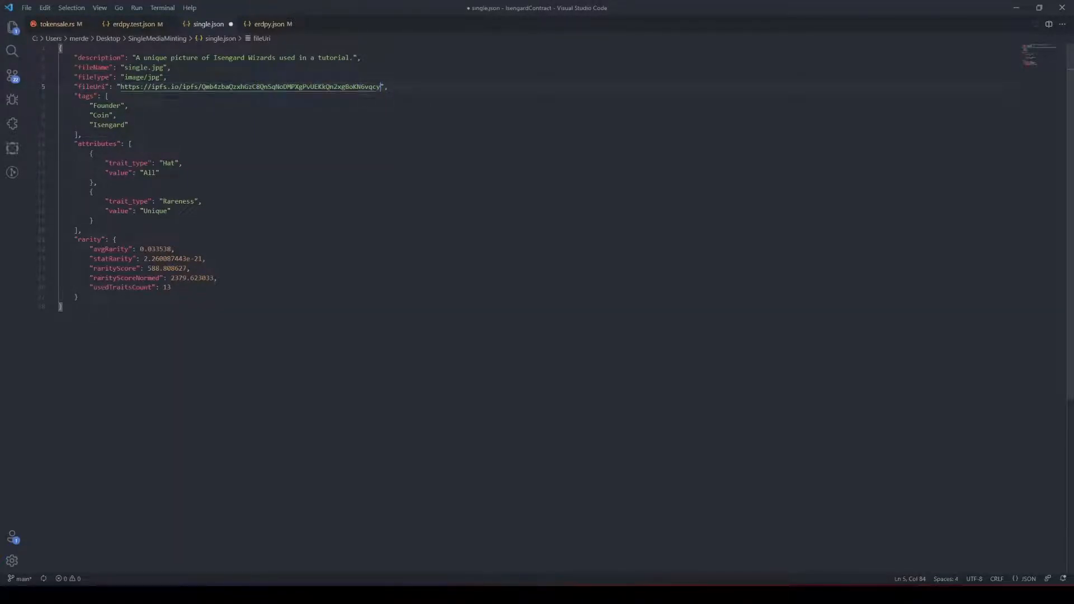
# Examine the fileName, fileType and fileUri entries of single.json.
pyautogui.click(141, 68)
pyautogui.press('End')
pyautogui.doubleClick(90, 67)
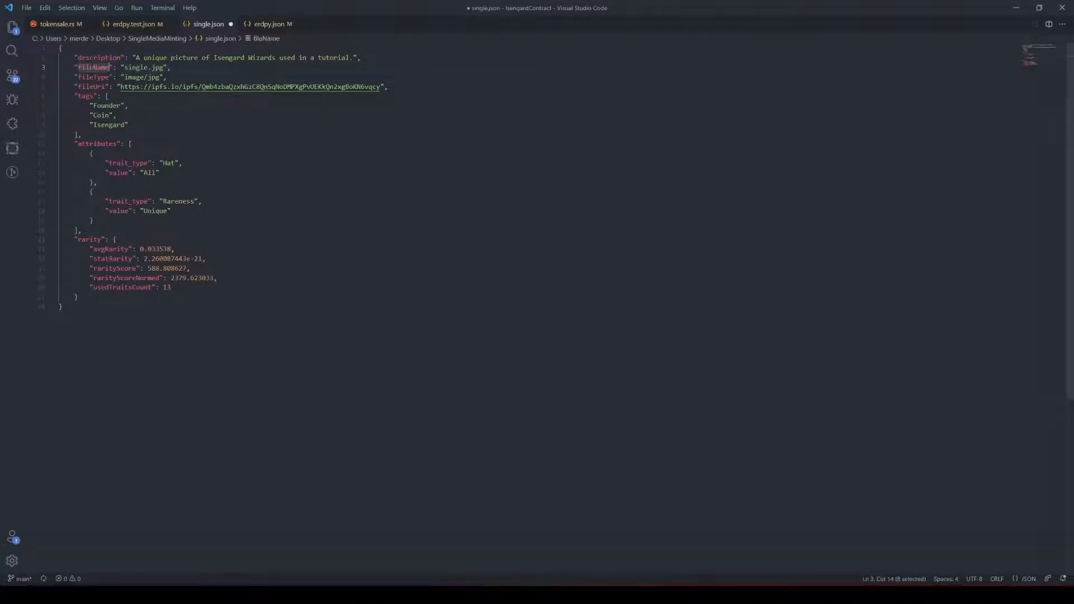
pyautogui.press('Down')
pyautogui.press('Down')
pyautogui.press('Down')
pyautogui.press('Down')
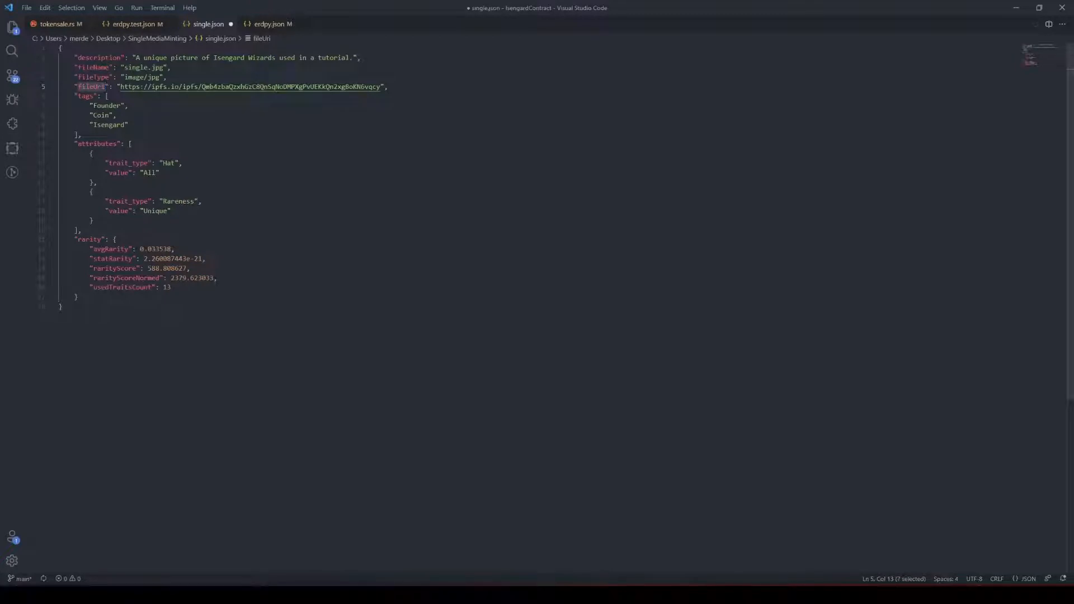
pyautogui.press('End')
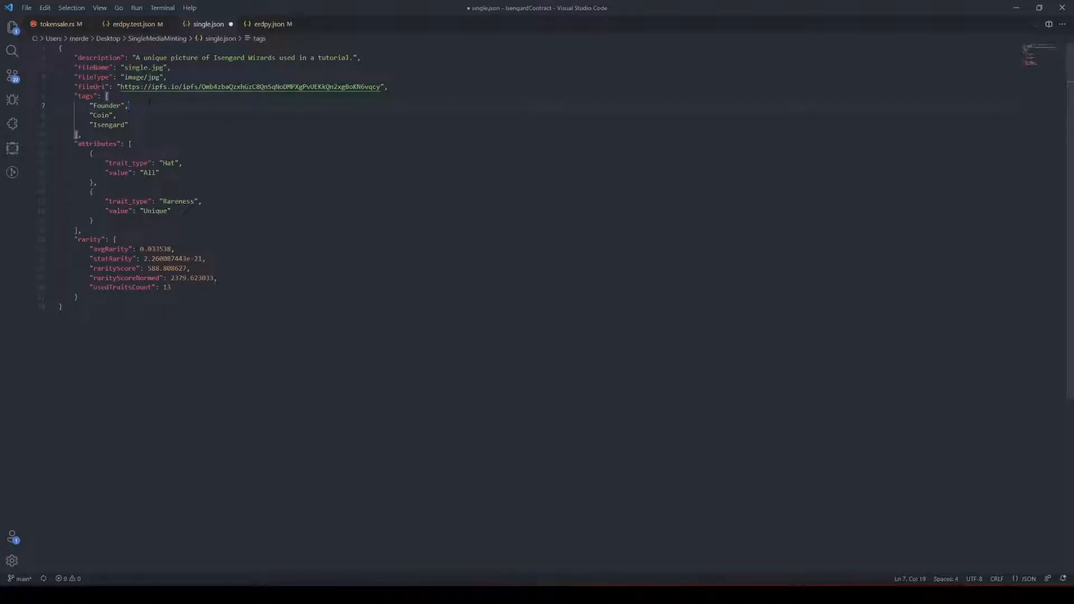
# Replace the three tags in single.json with signle, nft and isengard.
pyautogui.press('Down')
pyautogui.press('Down')
pyautogui.press('Down')
pyautogui.hotkey('shift', 'Up')
pyautogui.hotkey('shift', 'Down')
pyautogui.doubleClick(106, 105)
pyautogui.write('single')
pyautogui.doubleClick(103, 115)
pyautogui.write('nft')
pyautogui.press('Down')
pyautogui.press('Delete')
pyautogui.press('Delete')
pyautogui.press('BackSpace')
pyautogui.press('BackSpace')
pyautogui.press('BackSpace')
pyautogui.press('BackSpace')
pyautogui.press('BackSpace')
pyautogui.press('BackSpace')
pyautogui.write('isengard')
# Rearrange the editor and folder windows so the collection form's tags are visible beside single.json.
pyautogui.moveTo(290, 9); pyautogui.dragTo(616, 79)
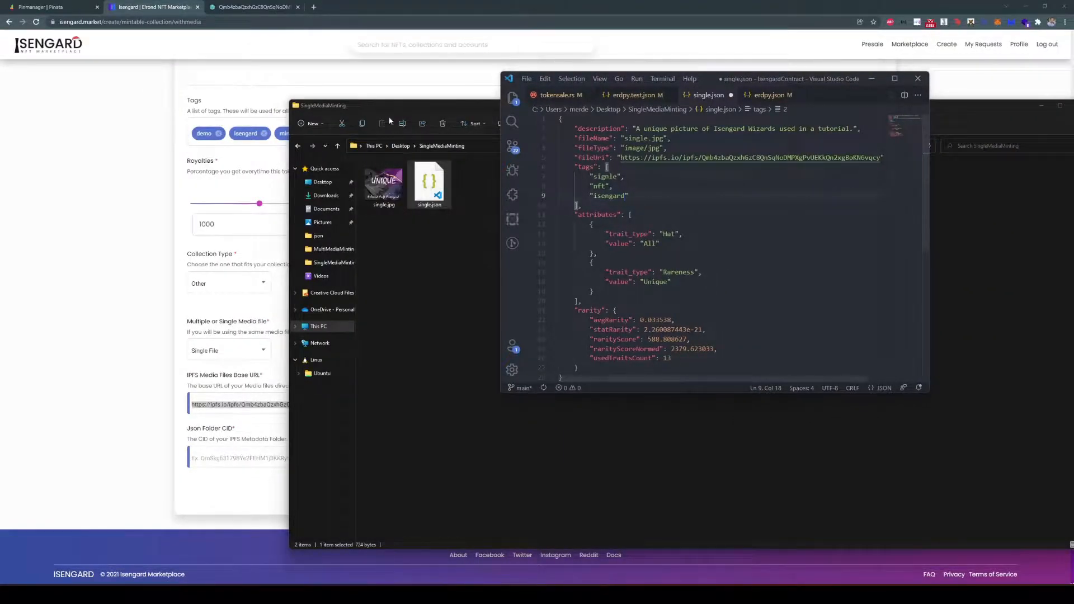
pyautogui.moveTo(396, 107); pyautogui.dragTo(438, 366)
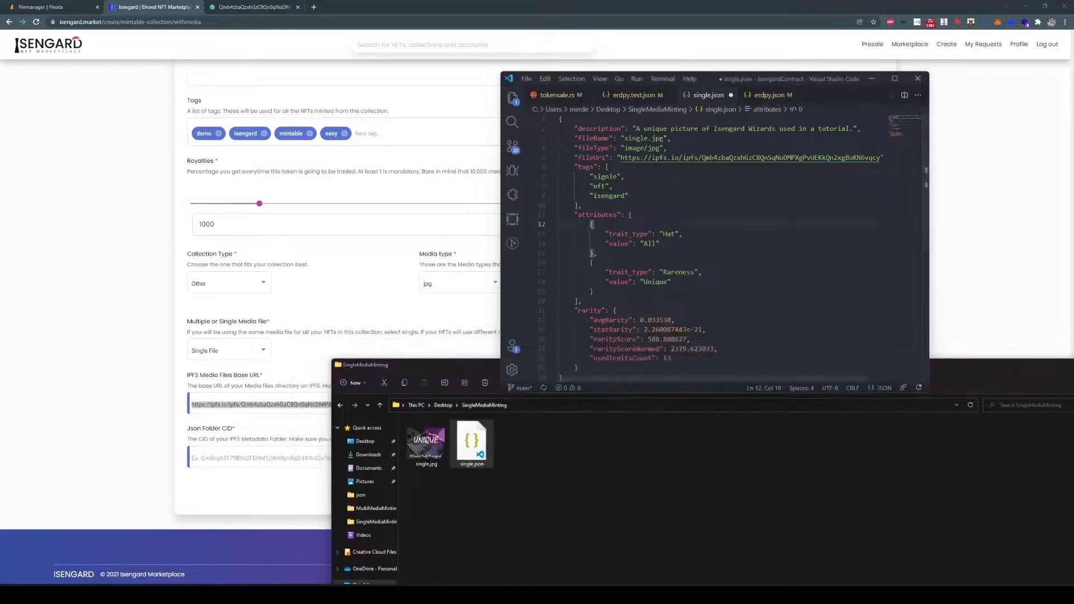
pyautogui.press('Up')
pyautogui.press('Up')
pyautogui.click(635, 195)
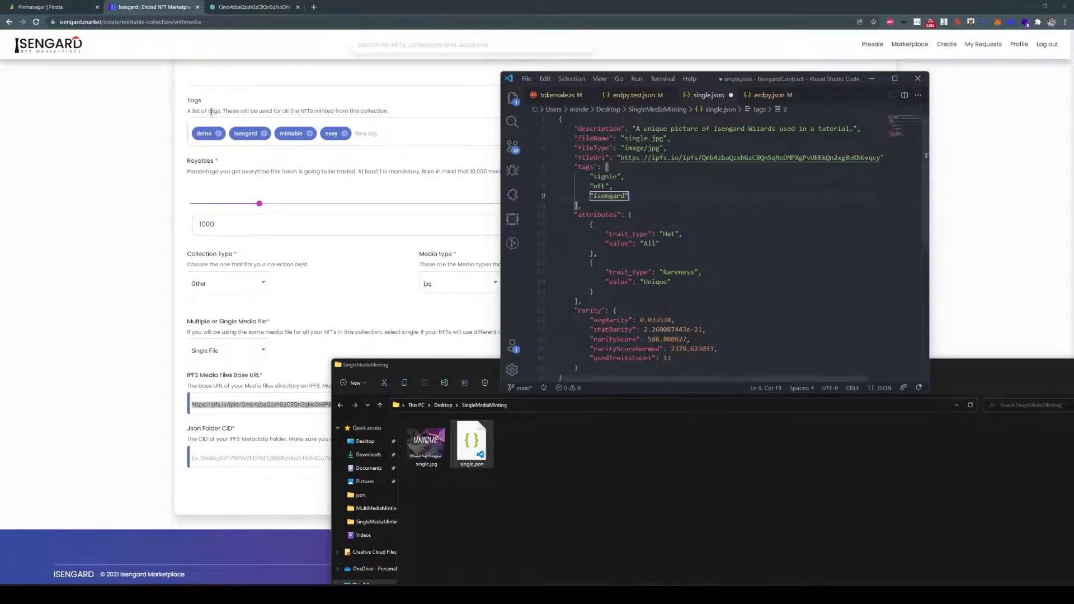
# Set the tags in single.json to demo, isengard, mintable and easy, matching the collection form.
pyautogui.doubleClick(604, 176)
pyautogui.write('demo')
pyautogui.doubleClick(604, 186)
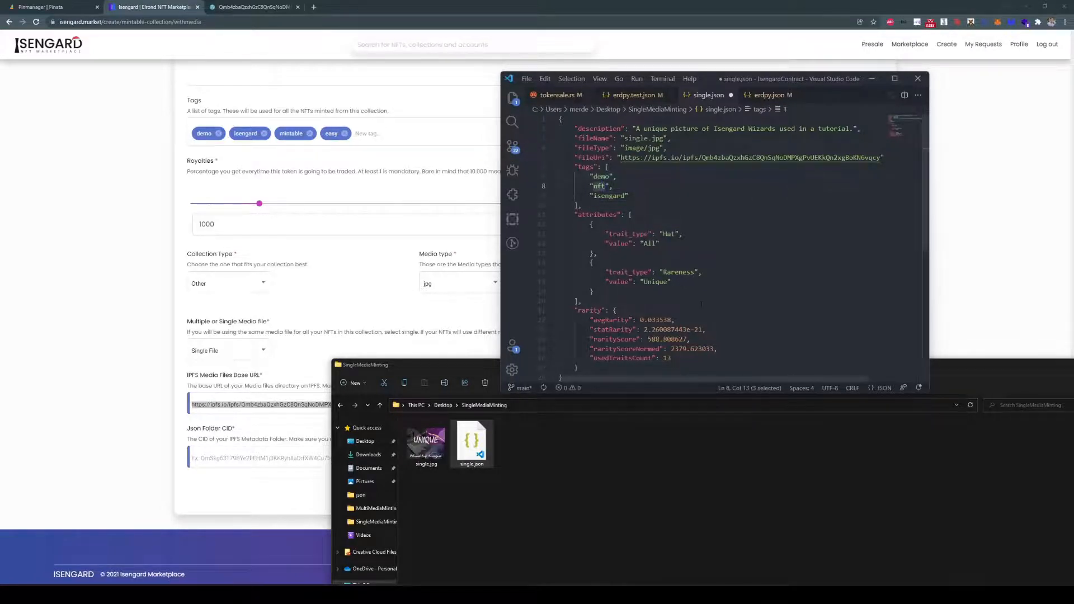
pyautogui.write('isengard')
pyautogui.press('Down')
pyautogui.hotkey('ctrl', 'shift', 'Left')
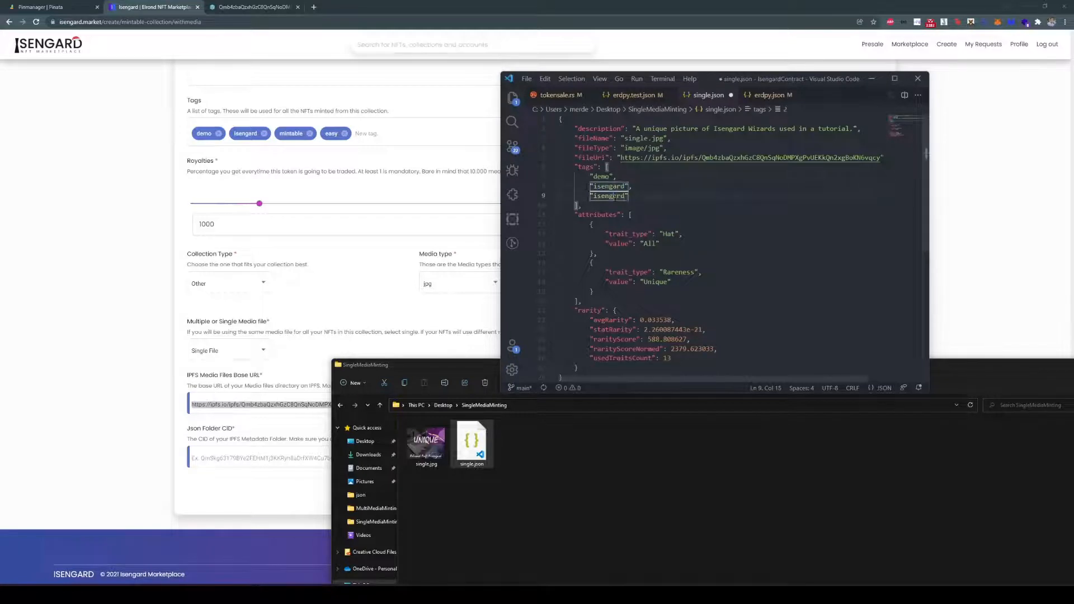
pyautogui.write('mintable')
pyautogui.press('Return')
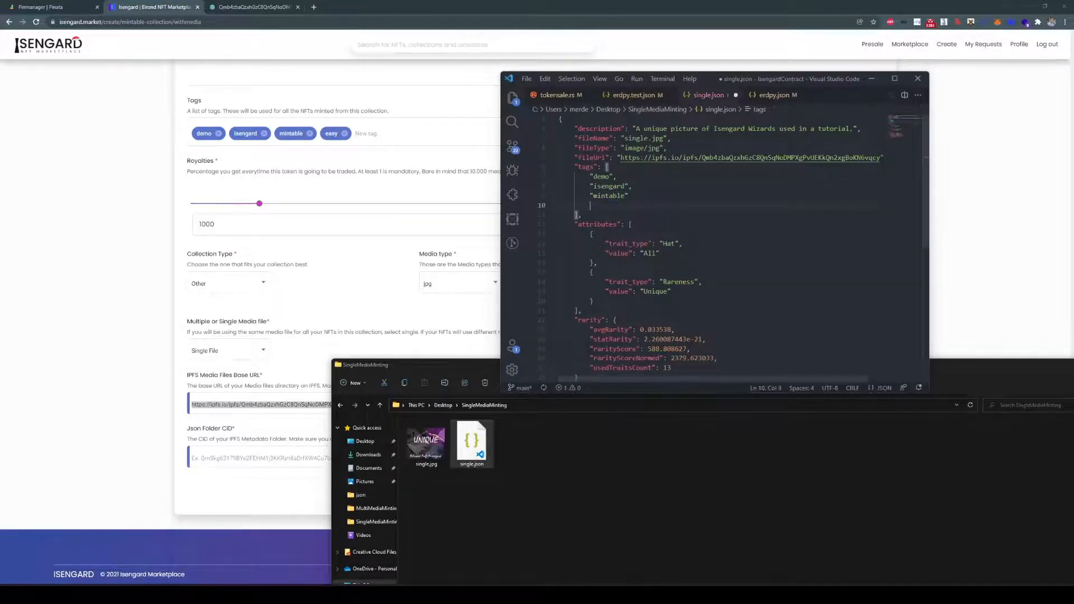
pyautogui.write('"easy"')
pyautogui.press('Up')
pyautogui.press('End')
pyautogui.write(',')
# Maximize the editor and examine the Hat and Rareness entries and their values in the attributes array of single.json.
pyautogui.doubleClick(713, 78)
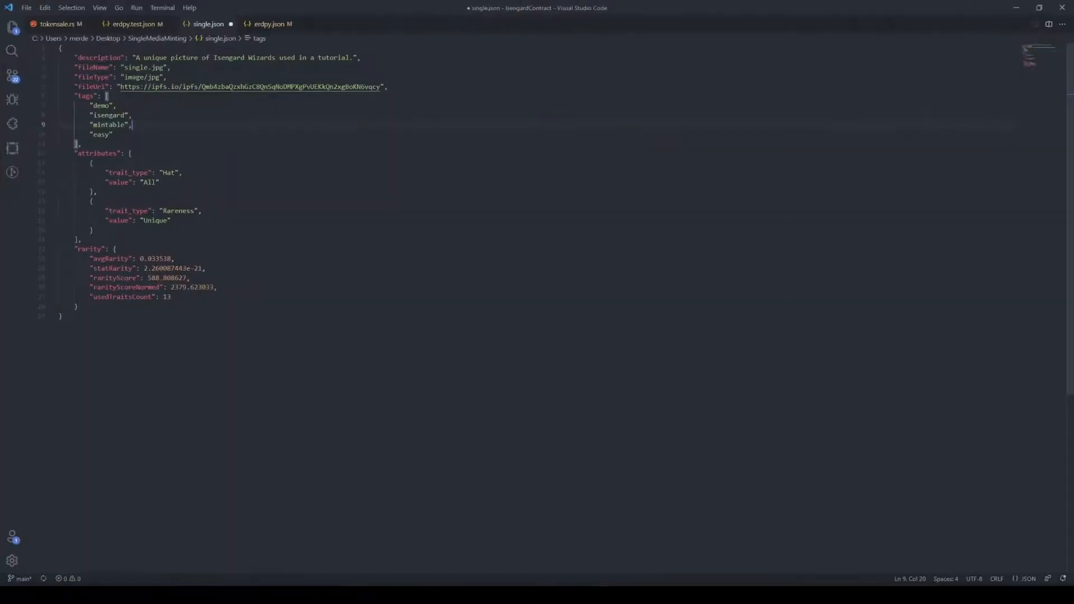
pyautogui.click(98, 191)
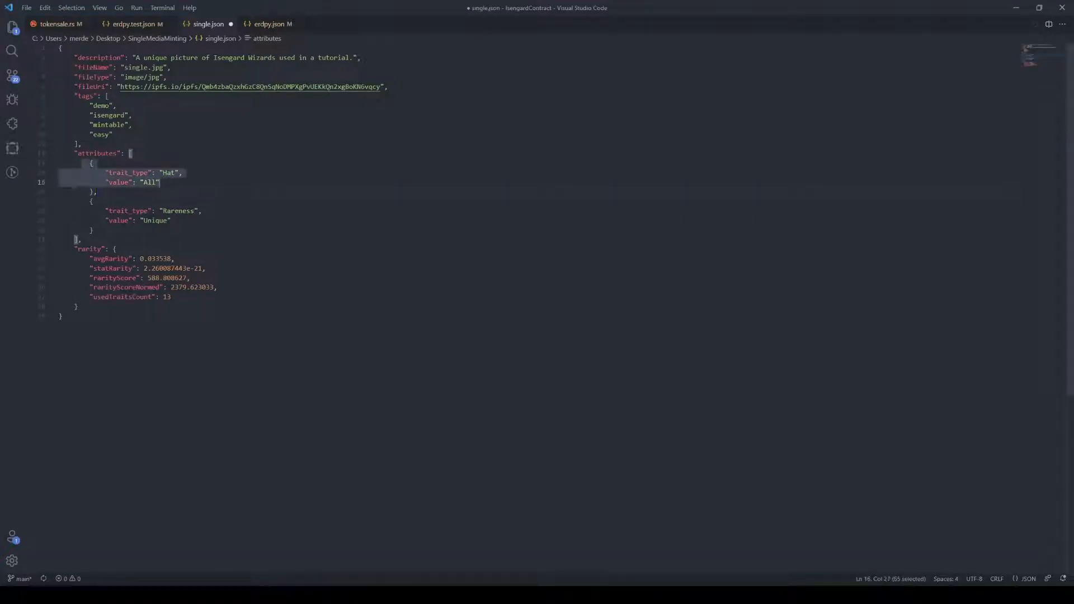
pyautogui.click(207, 230)
pyautogui.press('Up')
pyautogui.press('Up')
pyautogui.press('Up')
pyautogui.press('Up')
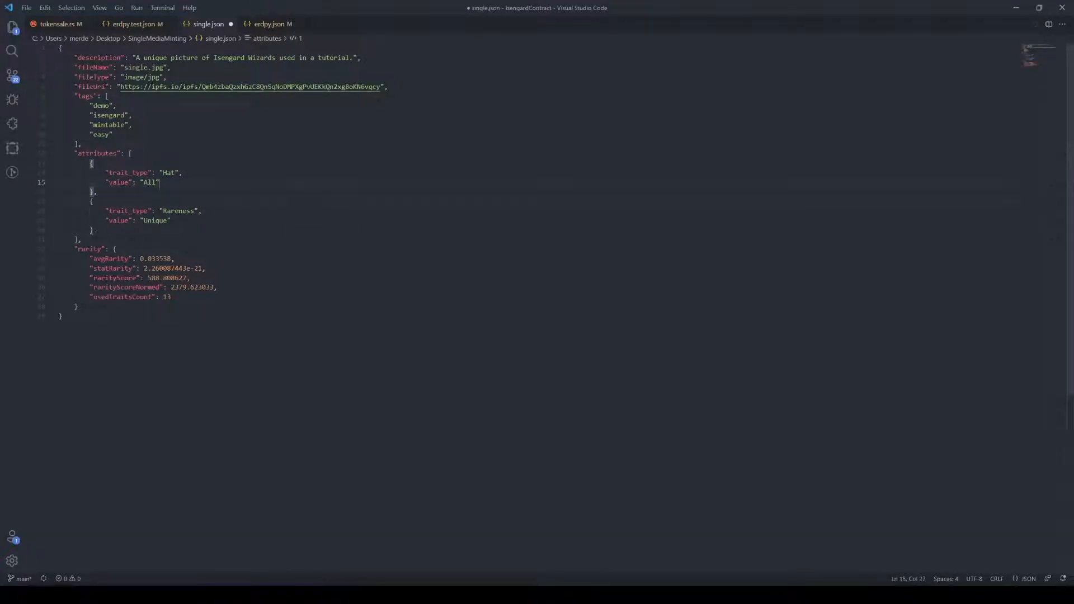
pyautogui.press('End')
pyautogui.press('Down')
pyautogui.press('Down')
pyautogui.press('Down')
pyautogui.press('Down')
pyautogui.press('Down')
pyautogui.doubleClick(169, 173)
pyautogui.click(166, 238)
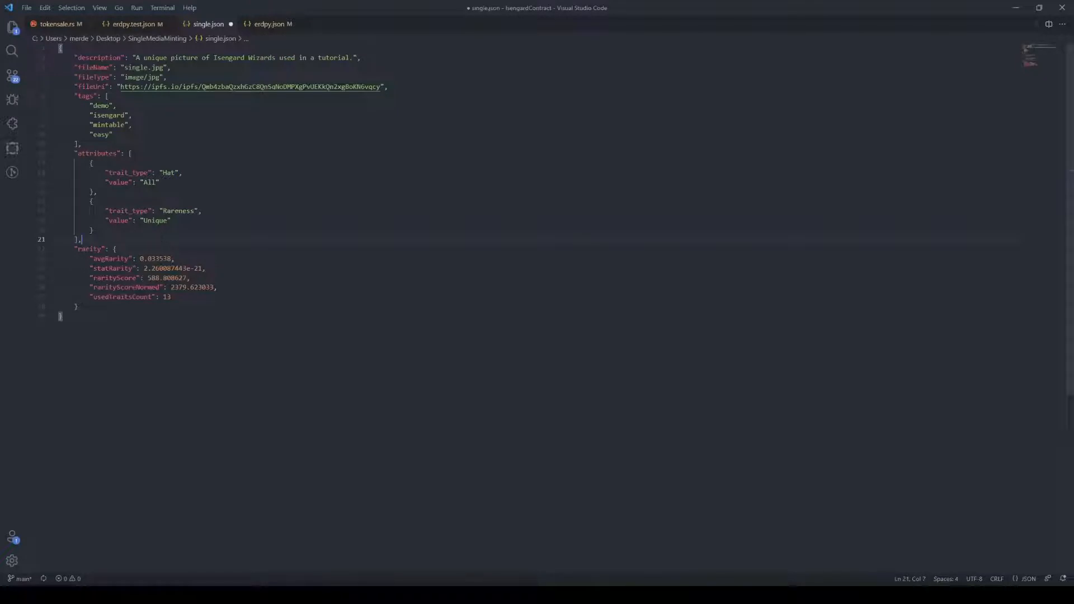
pyautogui.doubleClick(149, 182)
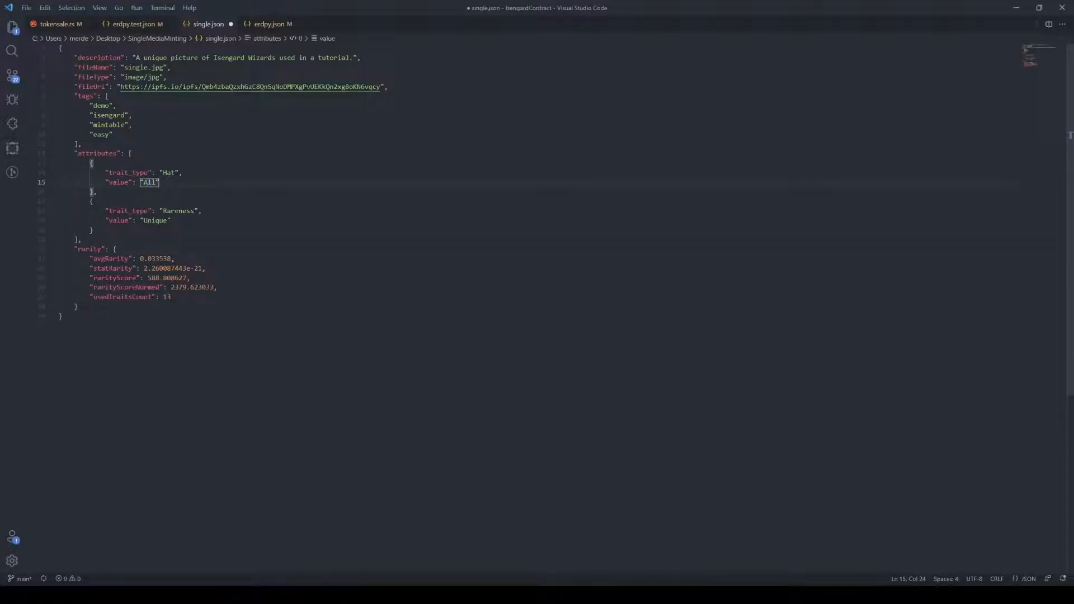
pyautogui.doubleClick(155, 220)
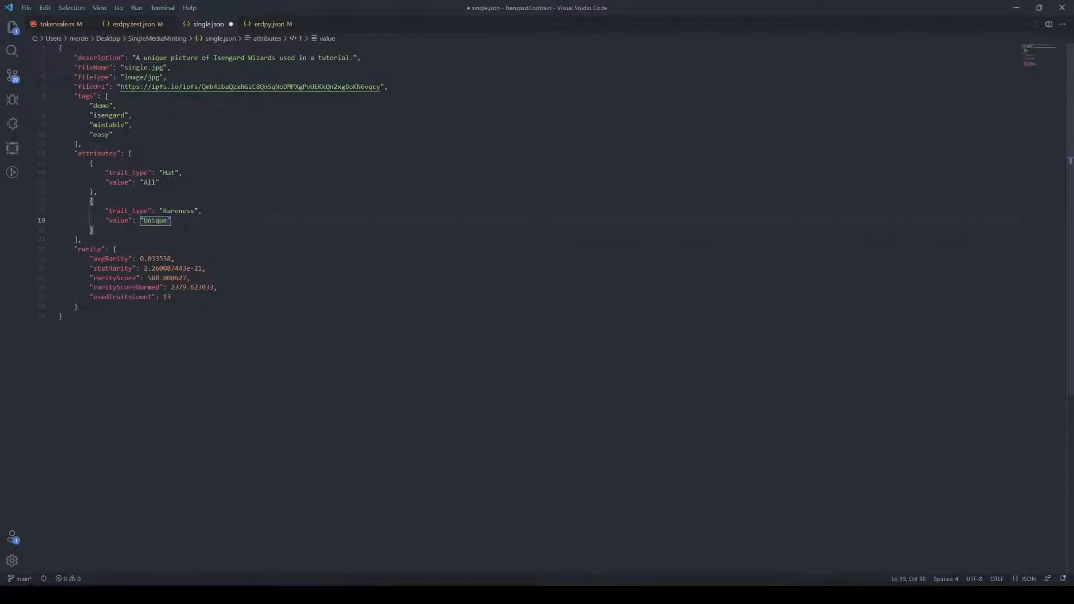
# Set the Rareness value to NotUnique, remove the whole rarity block with its preceding comma, and save single.json.
pyautogui.write('NotUnique')
pyautogui.click(191, 278)
pyautogui.click(77, 306)
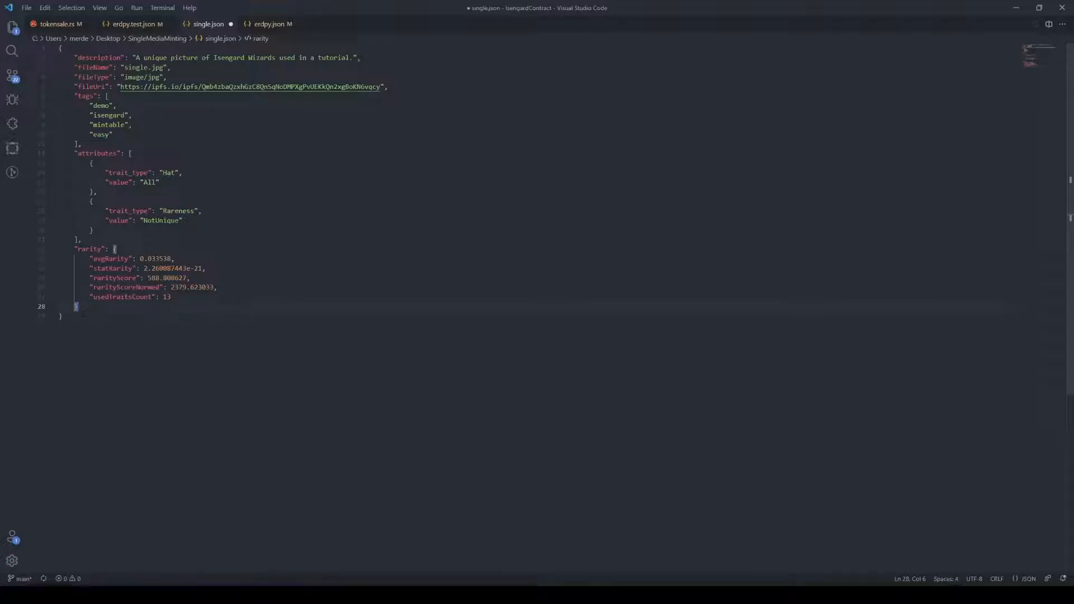
pyautogui.moveTo(78, 307); pyautogui.dragTo(37, 249)
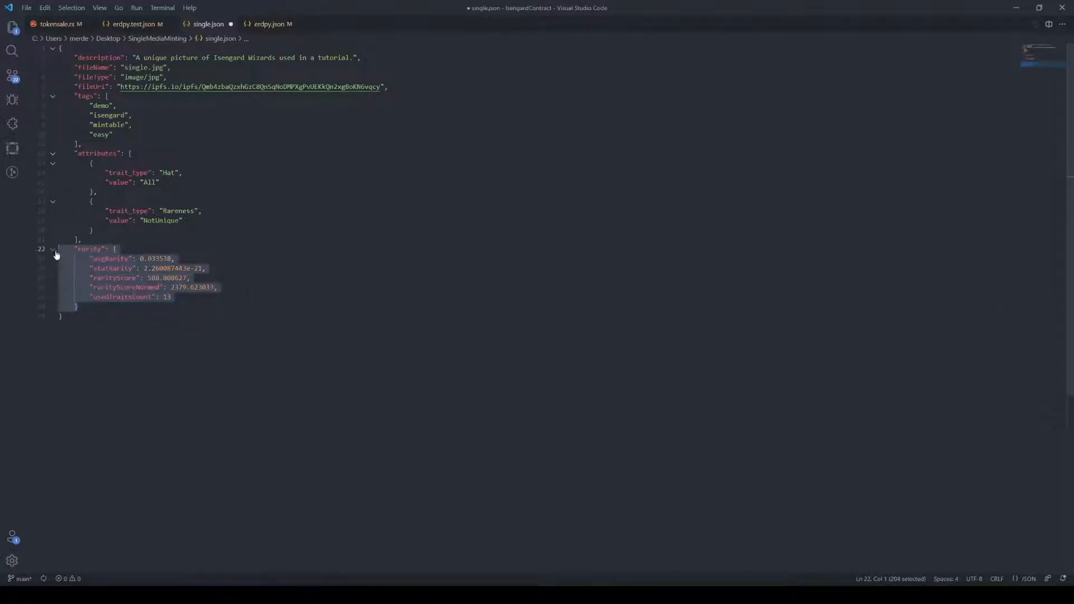
pyautogui.press('BackSpace')
pyautogui.press('BackSpace')
pyautogui.press('BackSpace')
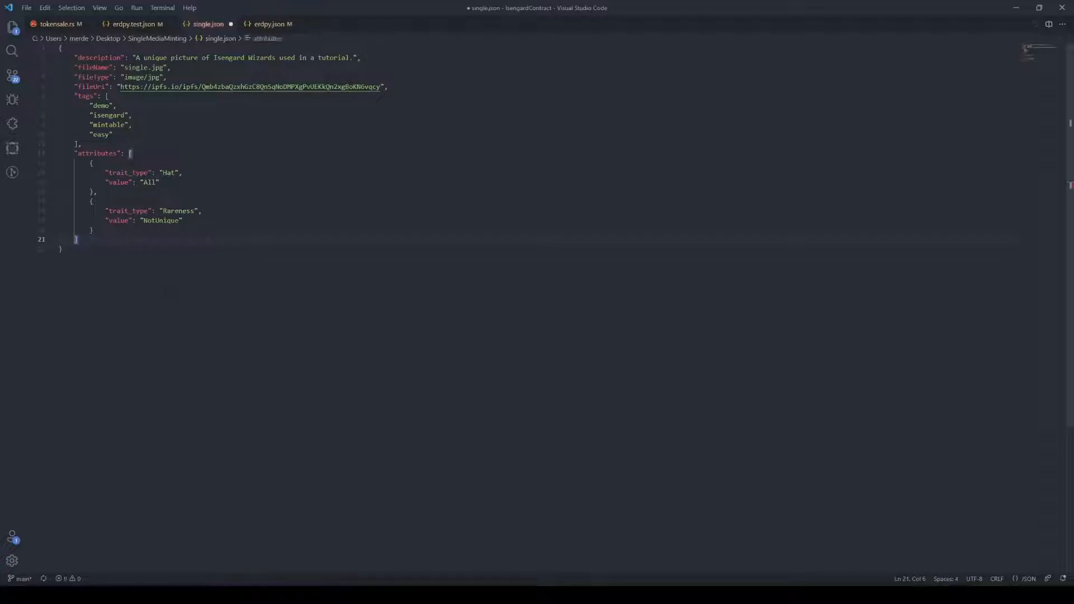
pyautogui.hotkey('ctrl', 's')
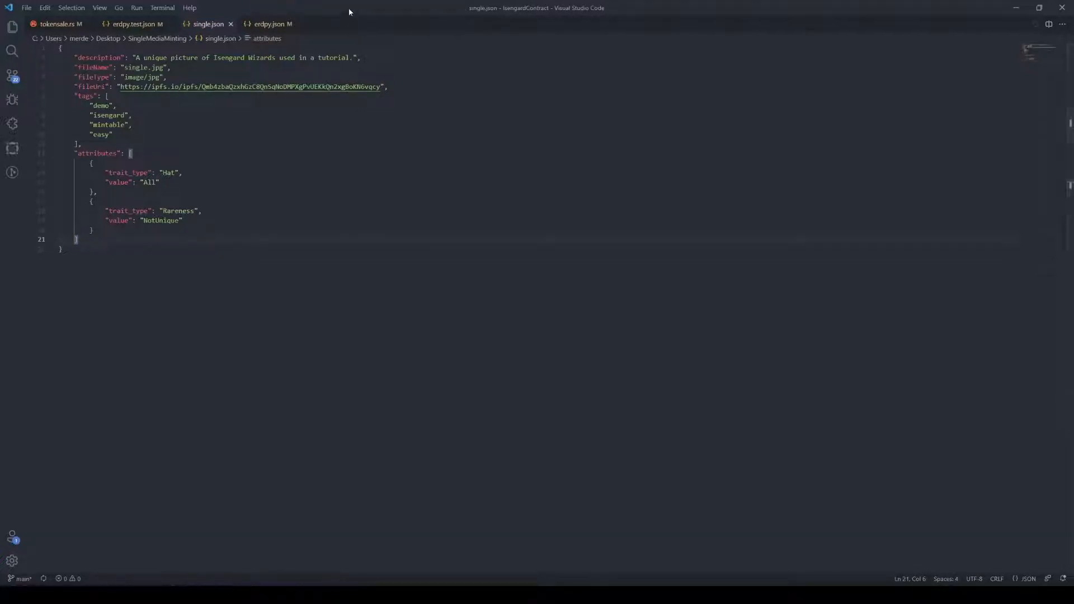
# Examine the completed single.json line by line, from the description and file fields through the tags and attributes.
pyautogui.click(93, 58)
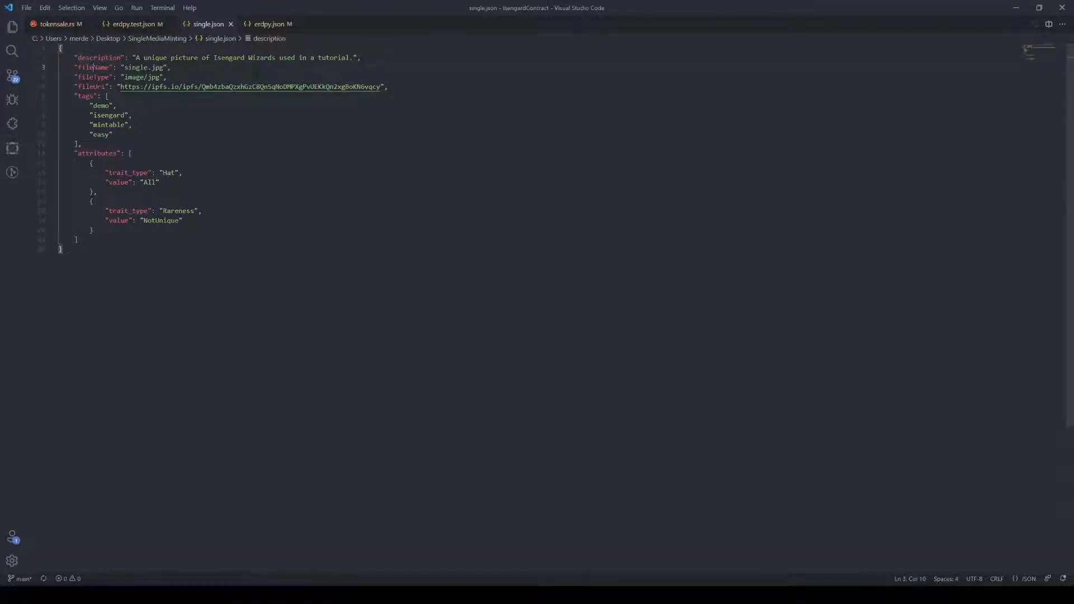
pyautogui.press('Down')
pyautogui.press('Down')
pyautogui.press('Down')
pyautogui.press('Down')
pyautogui.press('Down')
pyautogui.press('Down')
pyautogui.press('Down')
pyautogui.press('Down')
pyautogui.press('Down')
pyautogui.press('Down')
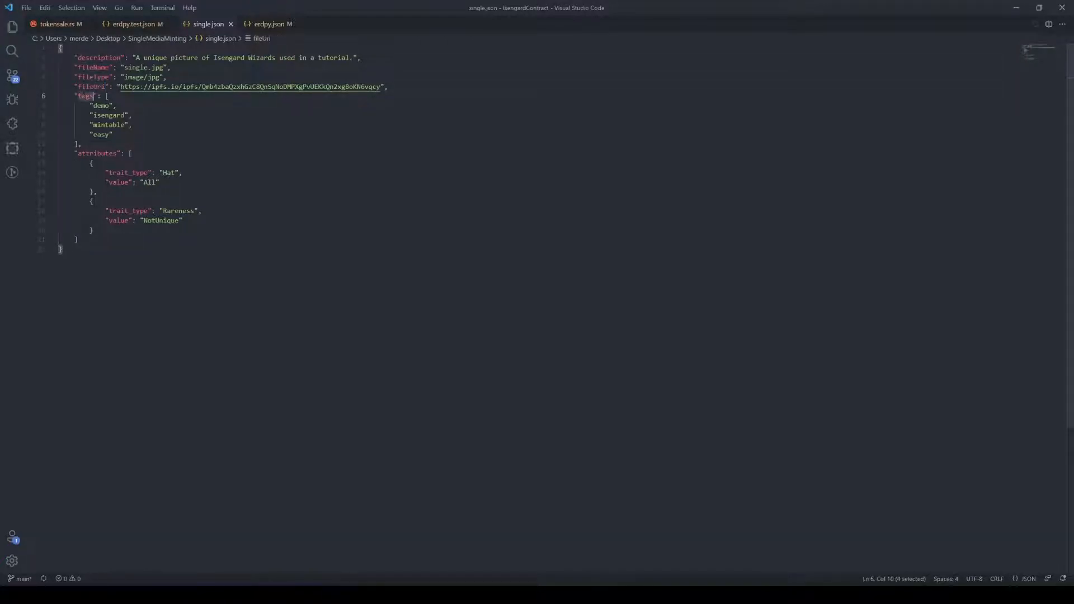
pyautogui.hotkey('ctrl', 'd')
pyautogui.hotkey('ctrl', 'End')
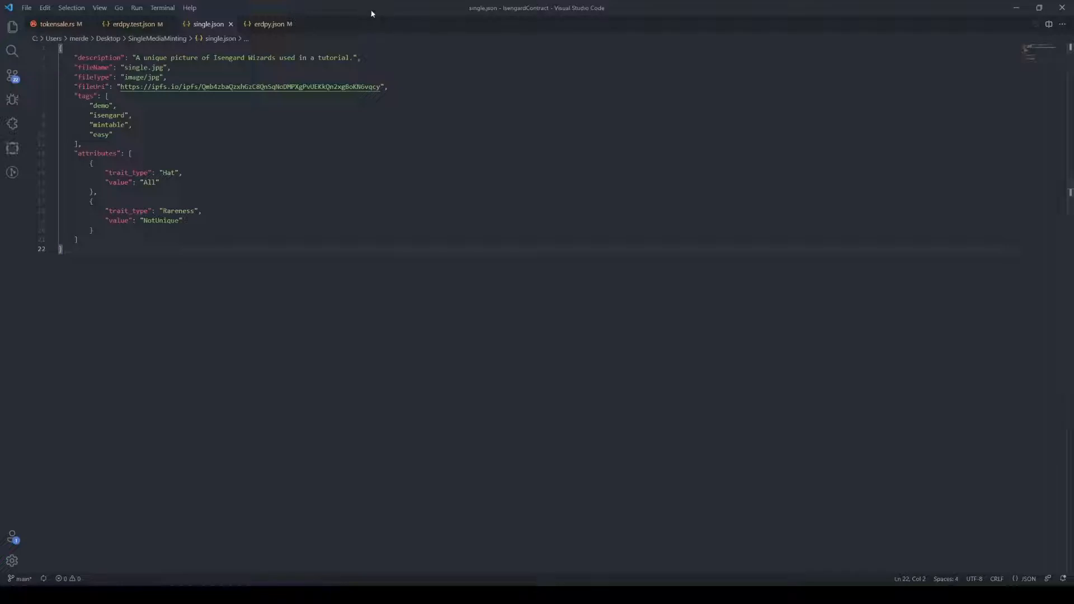
# Switch to Pinata in the browser and upload single.json from the SingleMediaMinting folder as a single file.
pyautogui.press('super+Down')
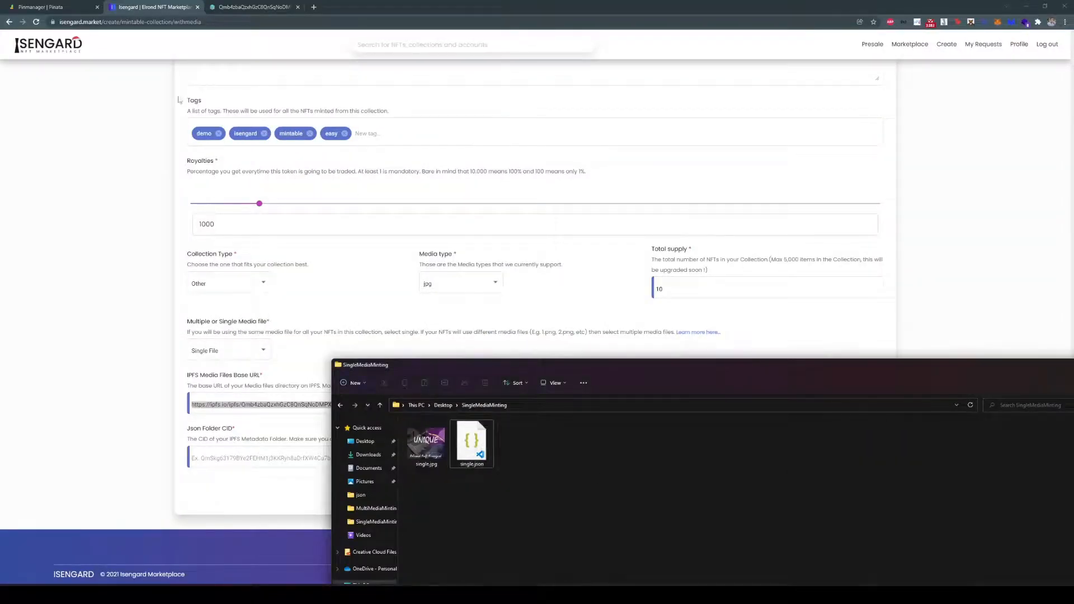
pyautogui.click(240, 7)
pyautogui.click(53, 6)
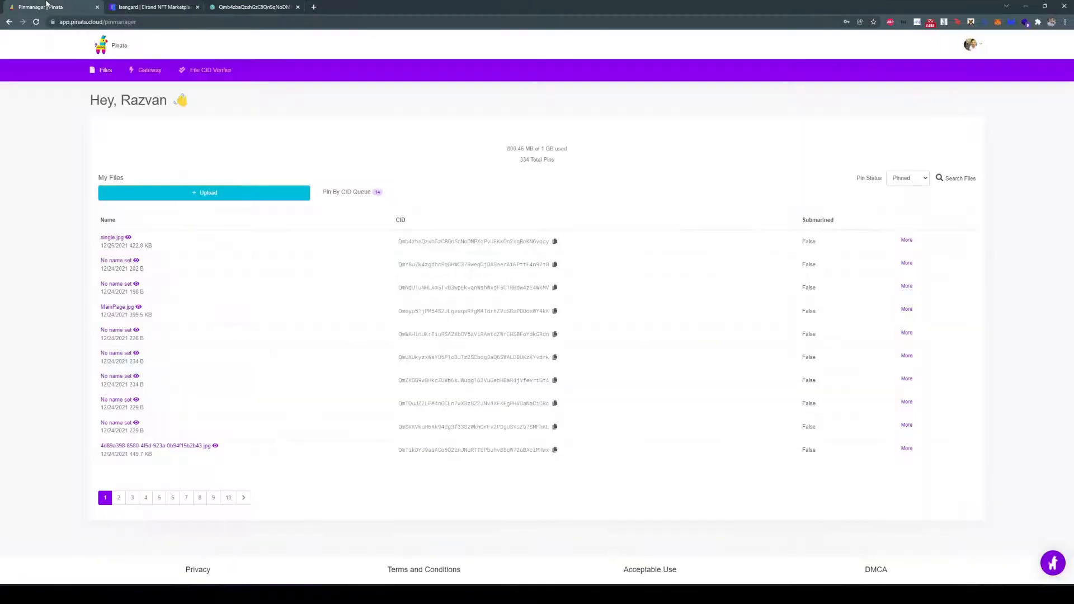
pyautogui.click(193, 196)
pyautogui.click(121, 224)
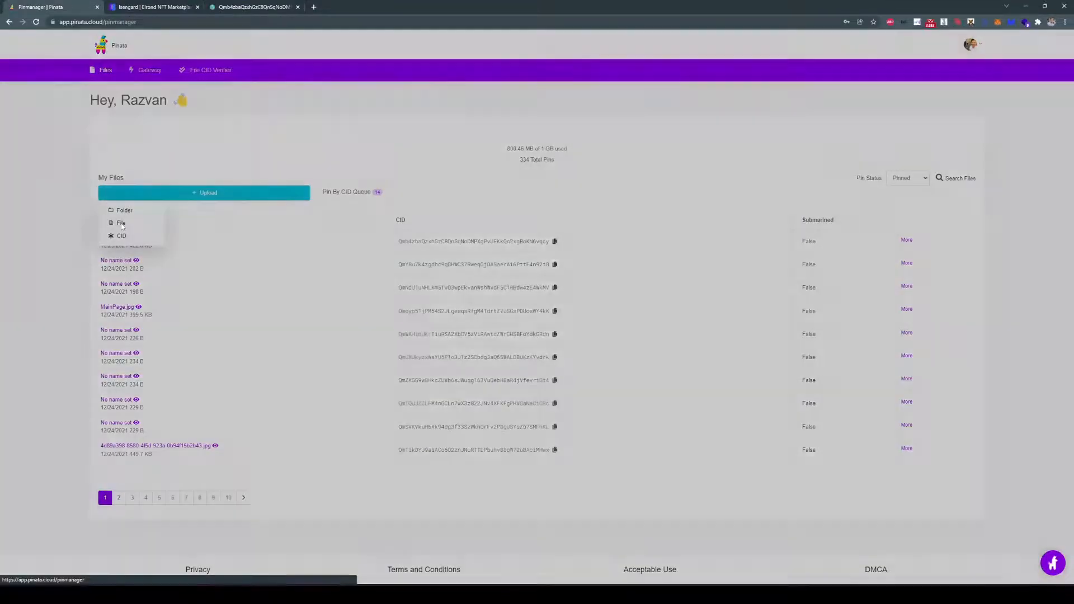
pyautogui.click(537, 348)
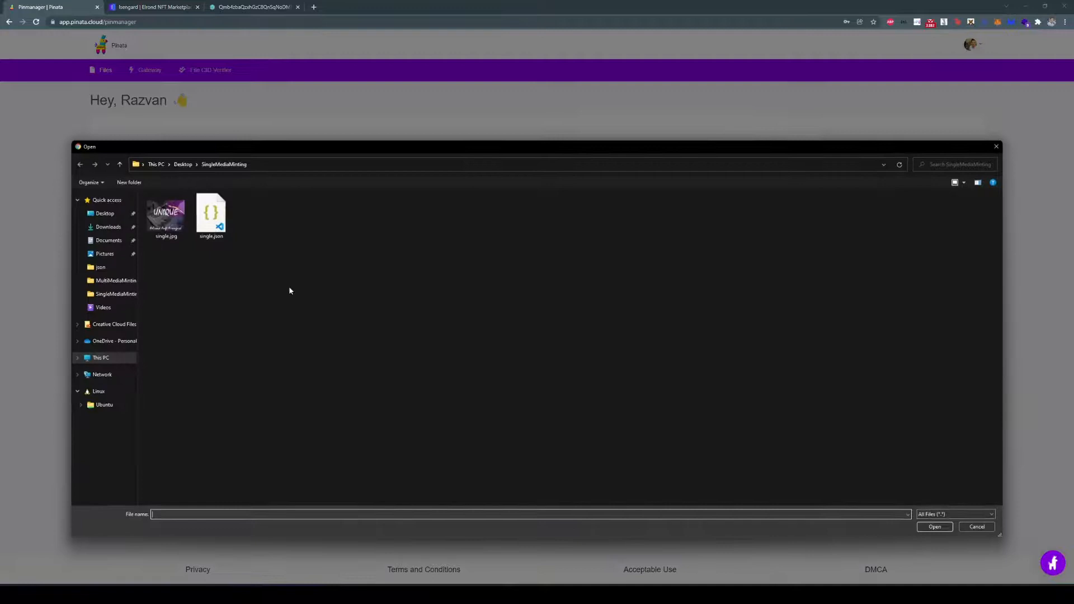
pyautogui.doubleClick(216, 221)
pyautogui.click(545, 367)
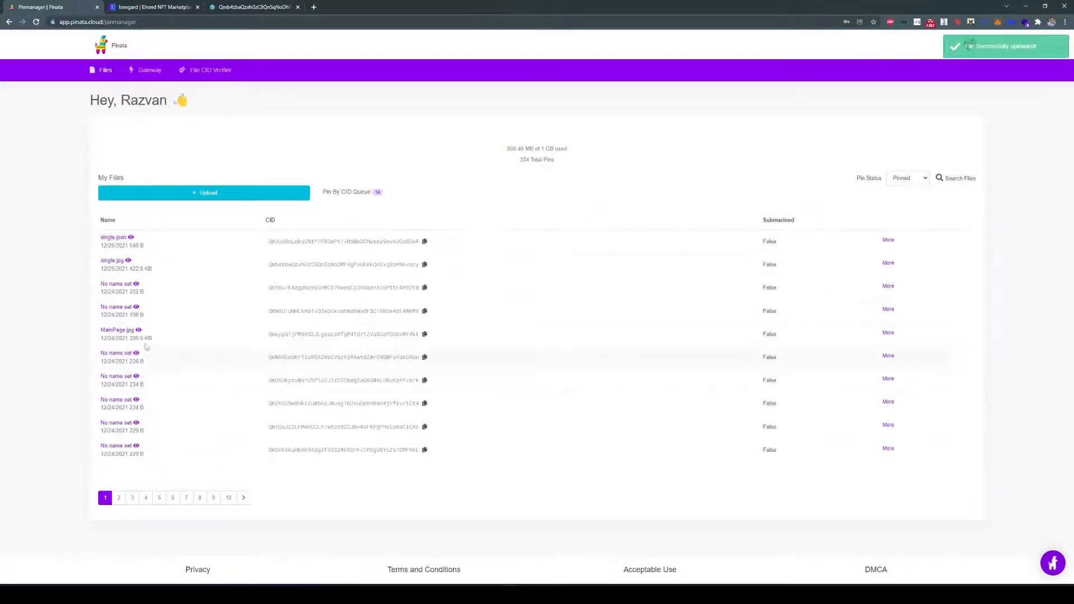
# Copy the CID of the uploaded single.json and paste it as the Json Folder CID in the Isengard collection form.
pyautogui.click(424, 242)
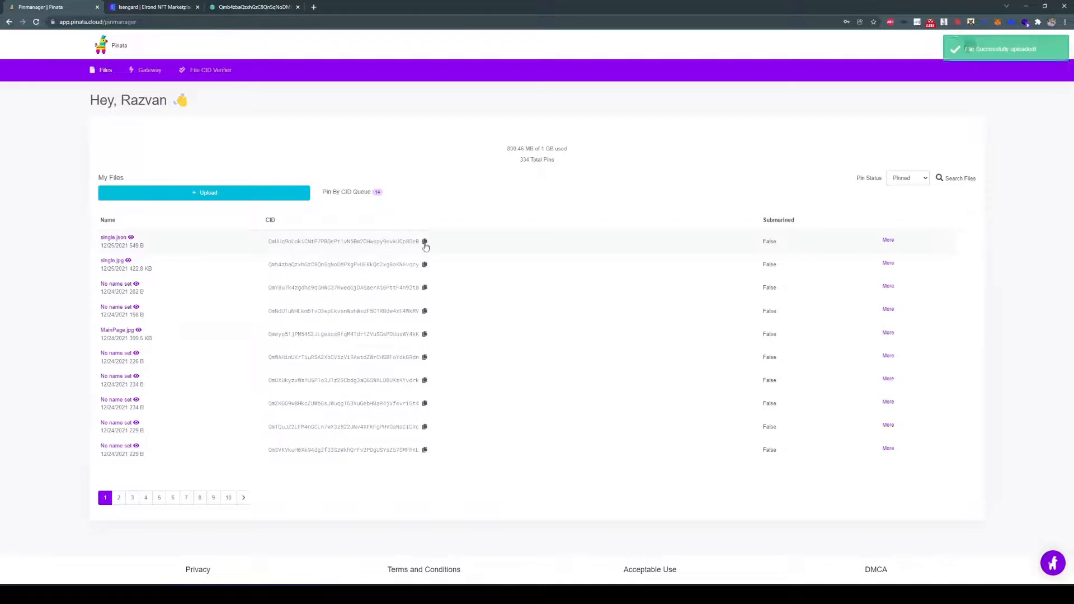
pyautogui.click(151, 7)
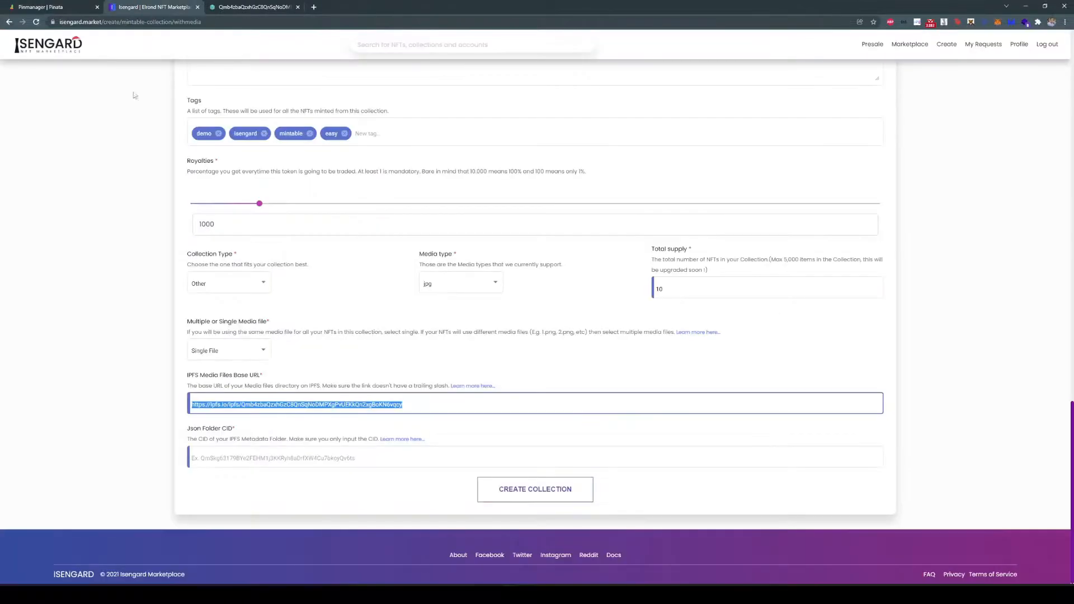
pyautogui.click(215, 464)
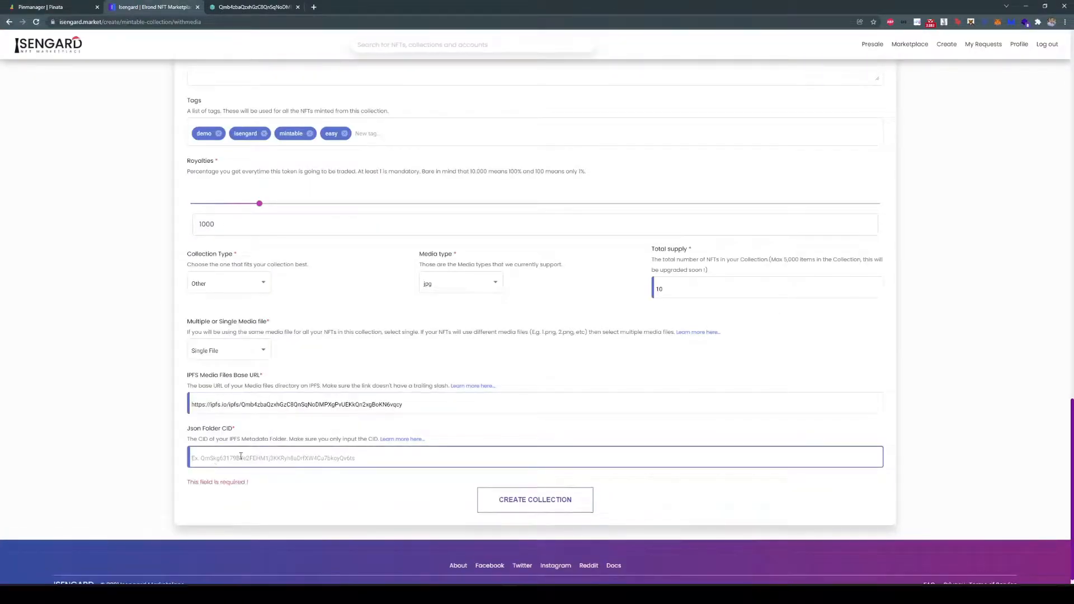
pyautogui.hotkey('ctrl', 'v')
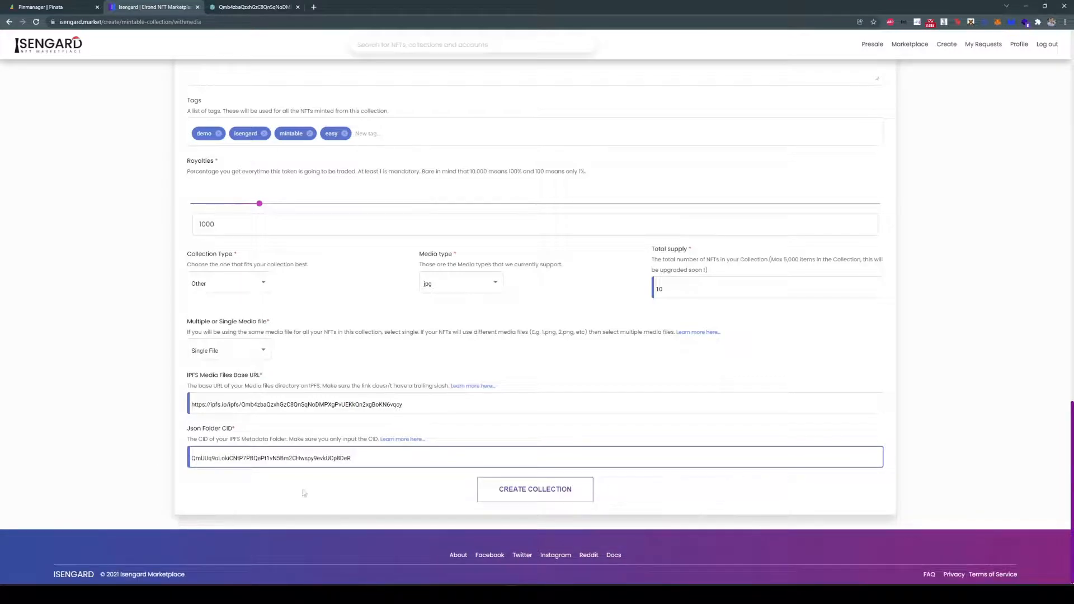
# Check the media URL, Json Folder CID and the rest of the Demo collection form, and create the collection.
pyautogui.click(192, 408)
pyautogui.click(194, 458)
pyautogui.scroll(4, 893, 274)
pyautogui.scroll(10, 894, 274)
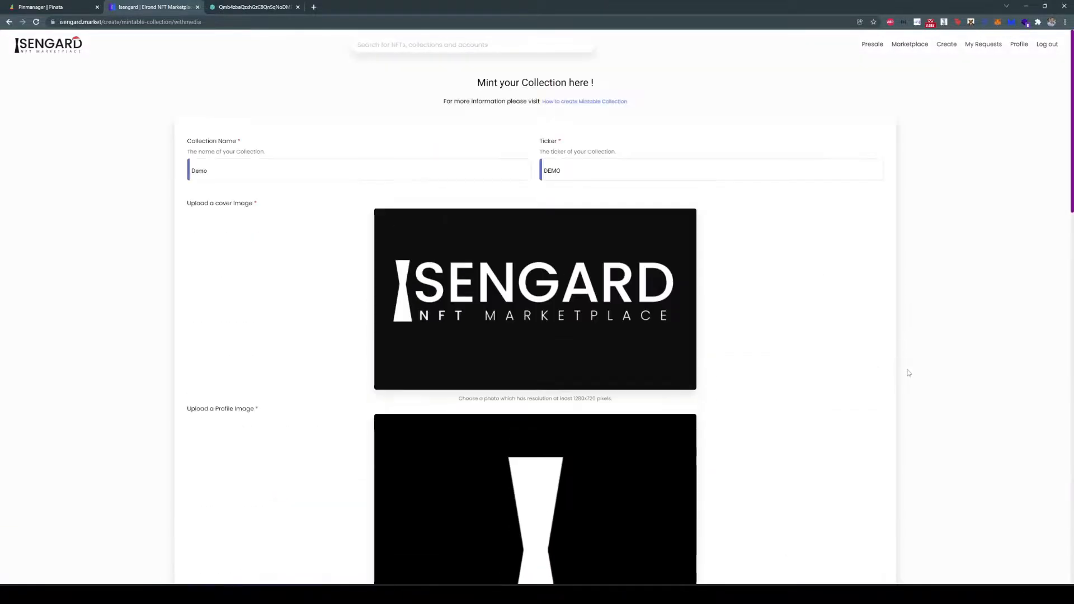
pyautogui.scroll(-15, 884, 371)
pyautogui.click(361, 506)
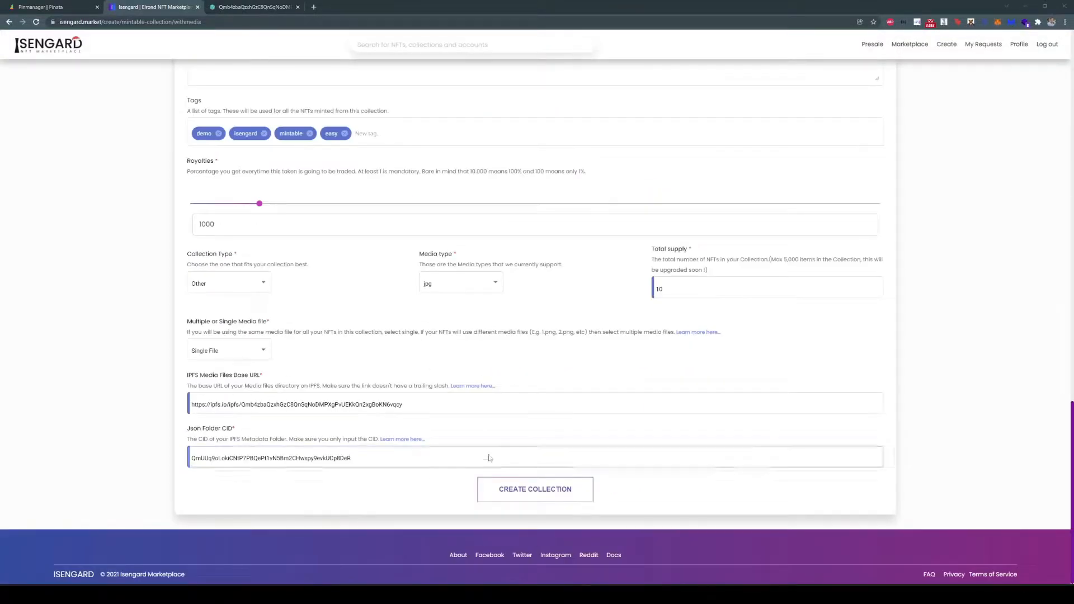
pyautogui.click(519, 497)
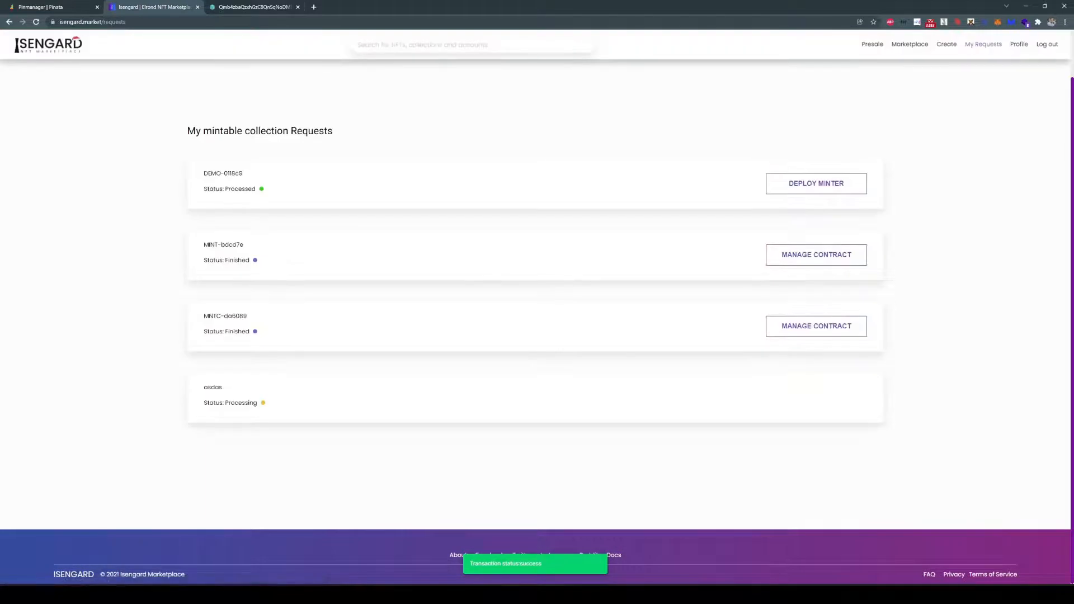
# Deploy the minter for the DEMO collection request and set the contract as the collection's creator.
pyautogui.moveTo(180, 127); pyautogui.dragTo(372, 132)
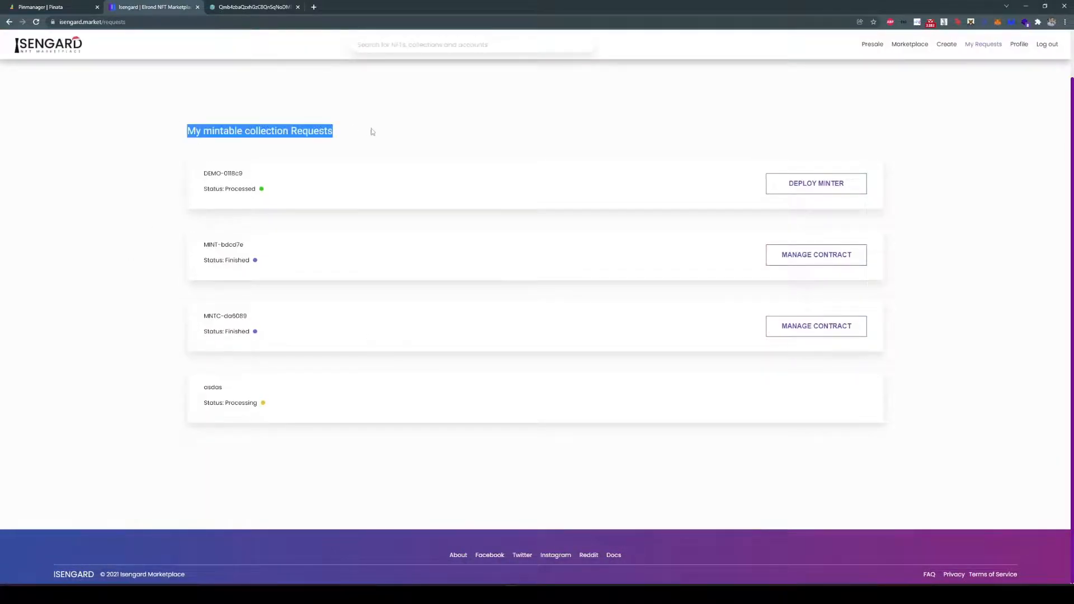
pyautogui.click(409, 129)
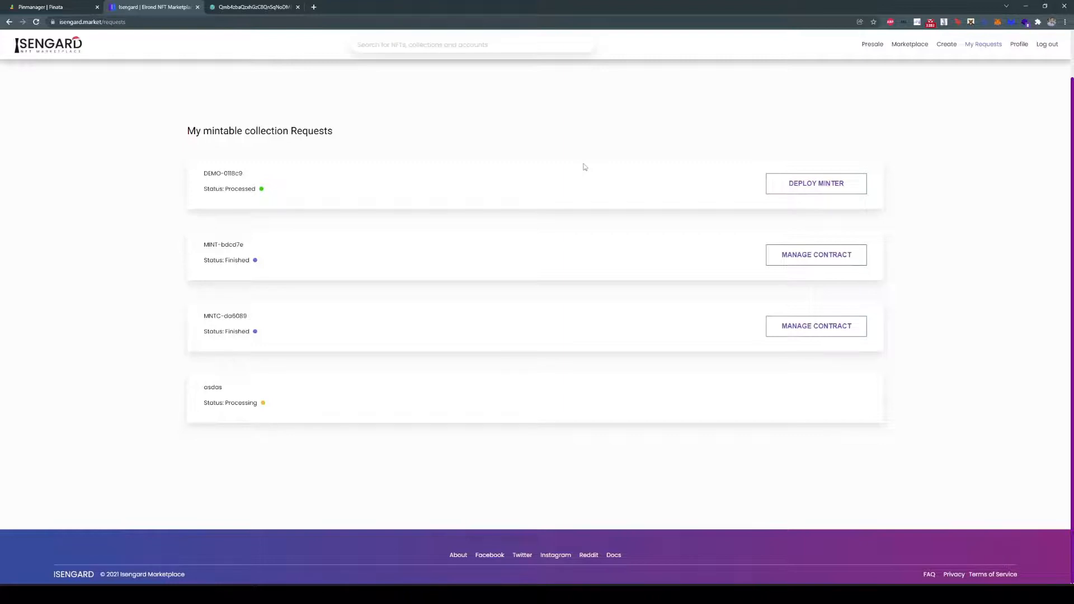
pyautogui.click(816, 188)
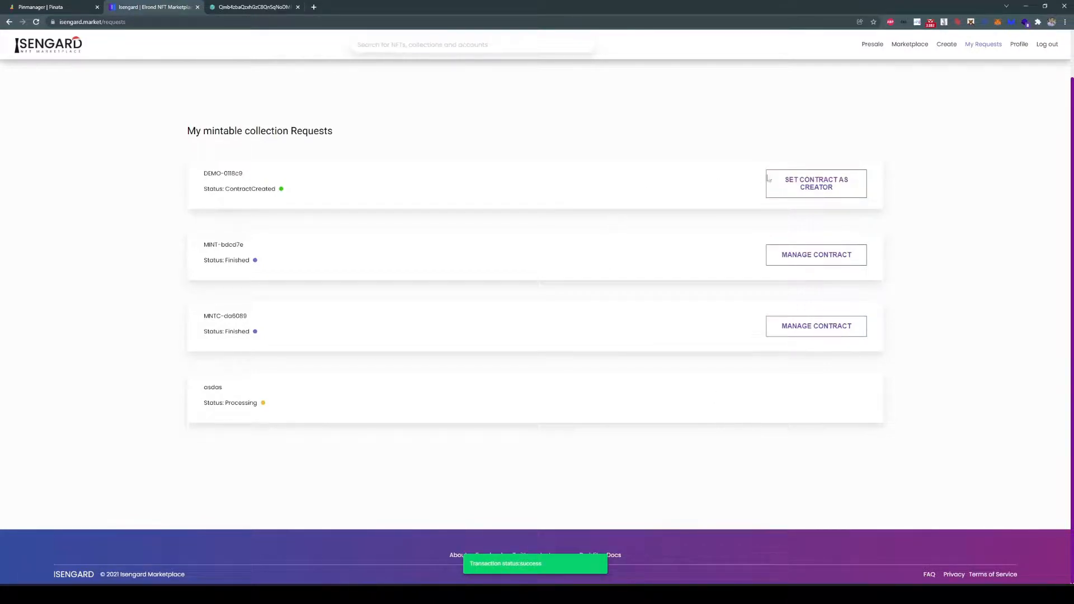
pyautogui.click(815, 189)
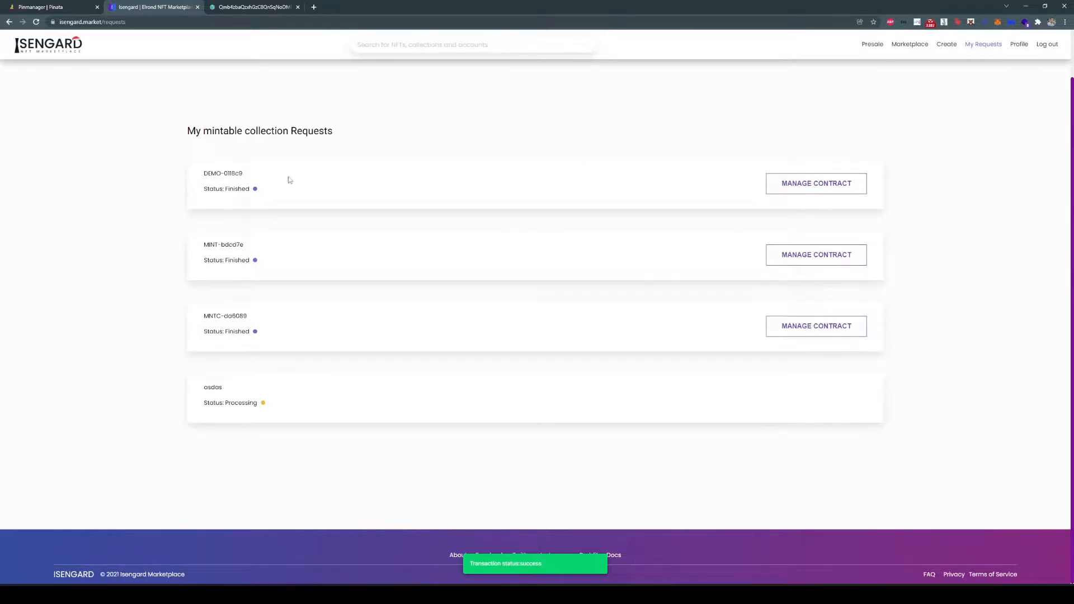
# Open contract management for the DEMO request and examine its minted count, NFT names and royalties.
pyautogui.click(811, 187)
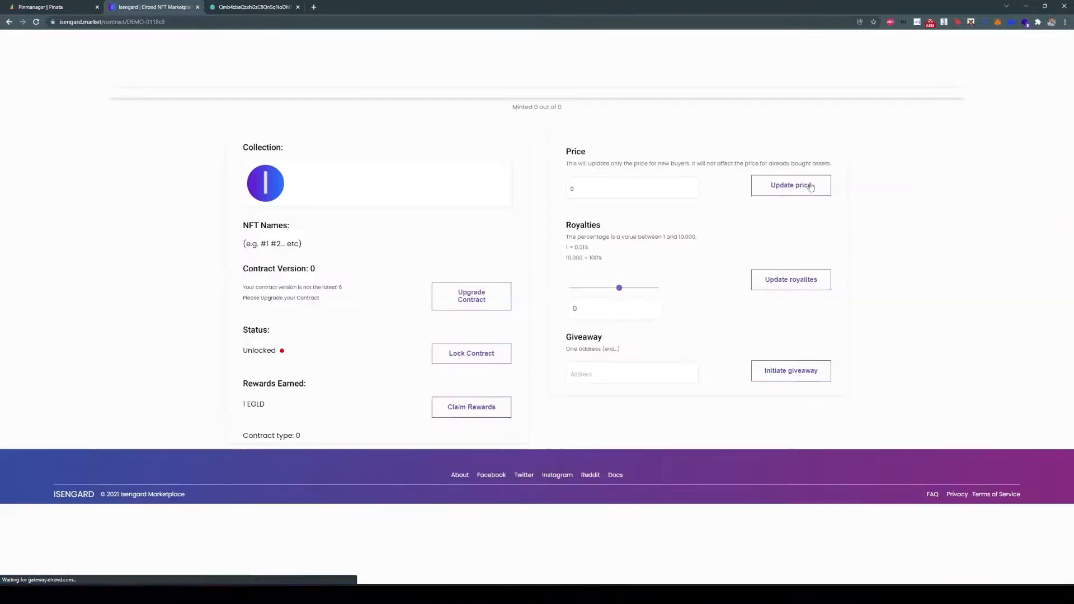
pyautogui.moveTo(497, 111); pyautogui.dragTo(579, 113)
pyautogui.click(579, 114)
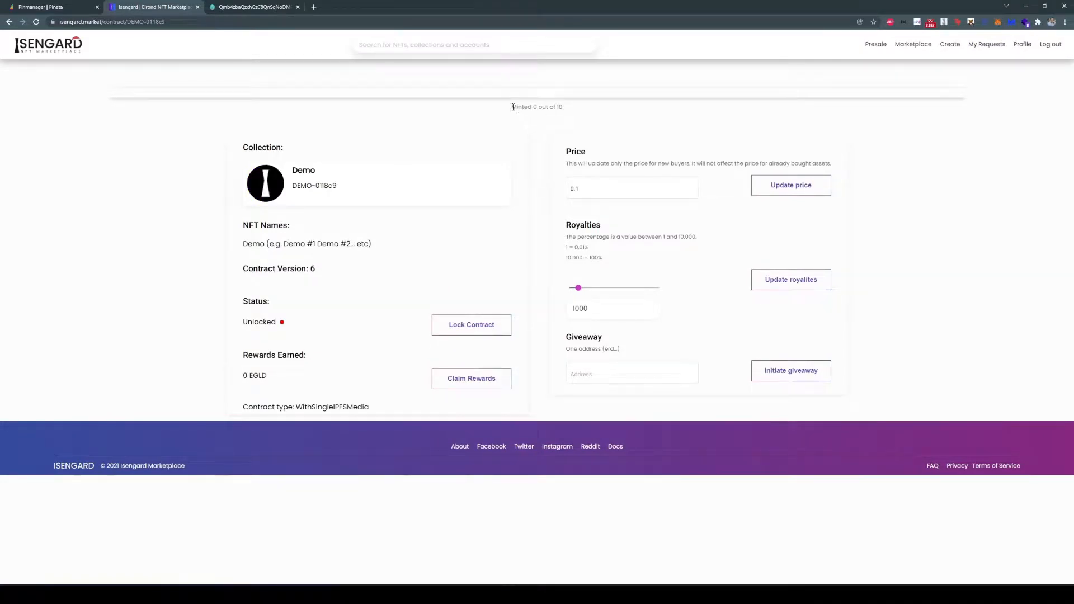
pyautogui.moveTo(512, 108); pyautogui.dragTo(599, 108)
pyautogui.click(602, 108)
pyautogui.moveTo(384, 250); pyautogui.dragTo(235, 242)
pyautogui.click(479, 242)
pyautogui.moveTo(651, 307); pyautogui.dragTo(558, 313)
pyautogui.click(364, 299)
# Update the mint price of the Demo contract to 0.001.
pyautogui.click(618, 184)
pyautogui.click(593, 196)
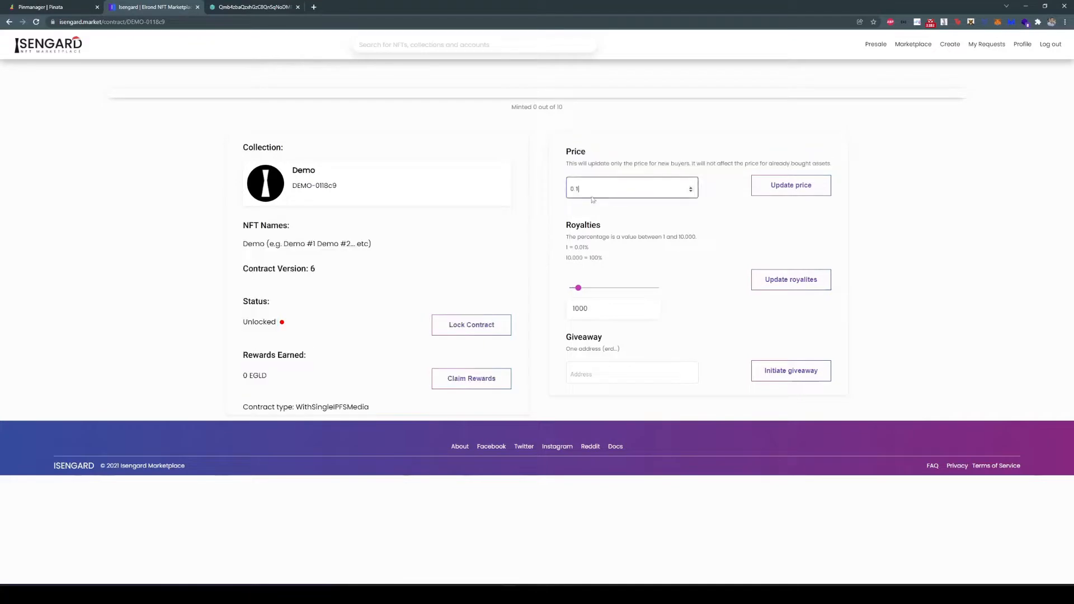
pyautogui.moveTo(592, 198); pyautogui.dragTo(552, 191)
pyautogui.write('0.001')
pyautogui.click(786, 185)
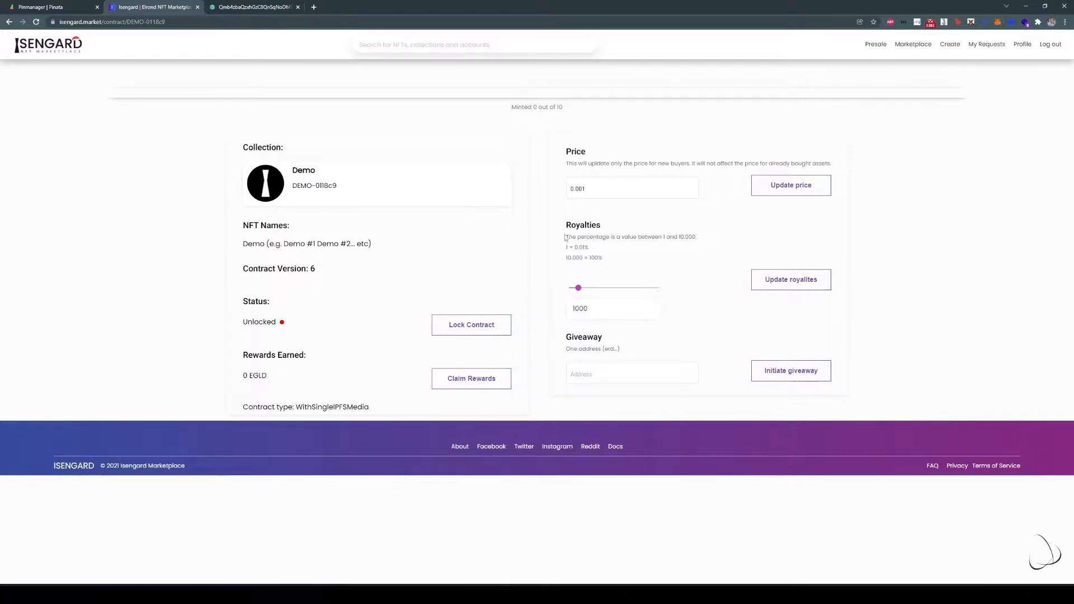
# Copy the recipient's wallet address from its account page in Elrond Explorer and return to the contract page.
pyautogui.click(634, 384)
pyautogui.hotkey('ctrl', 't')
pyautogui.write('exp')
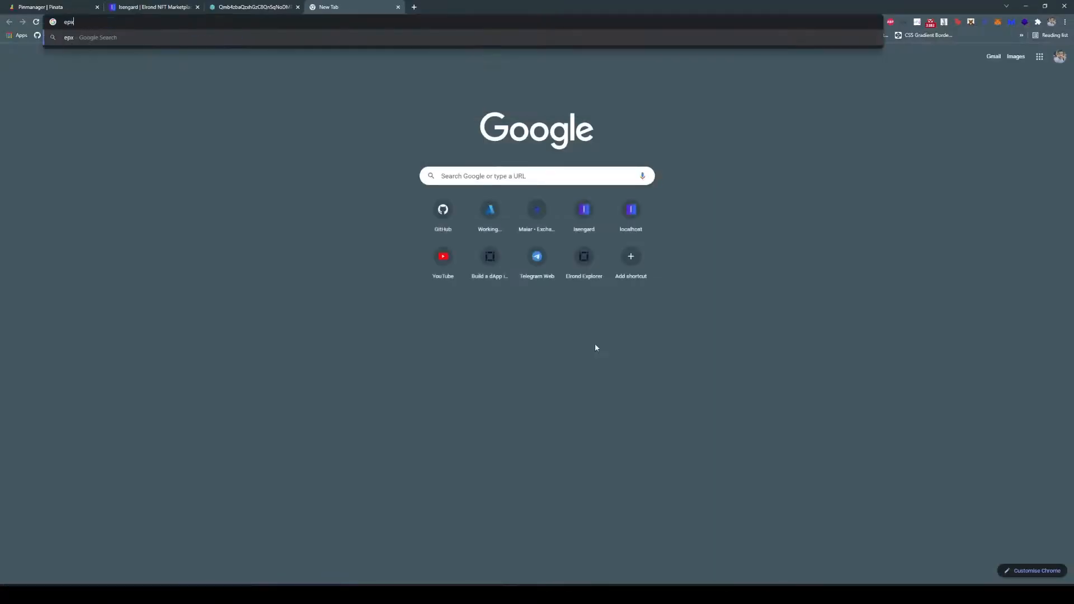
pyautogui.press('Down')
pyautogui.press('Down')
pyautogui.press('Down')
pyautogui.press('Return')
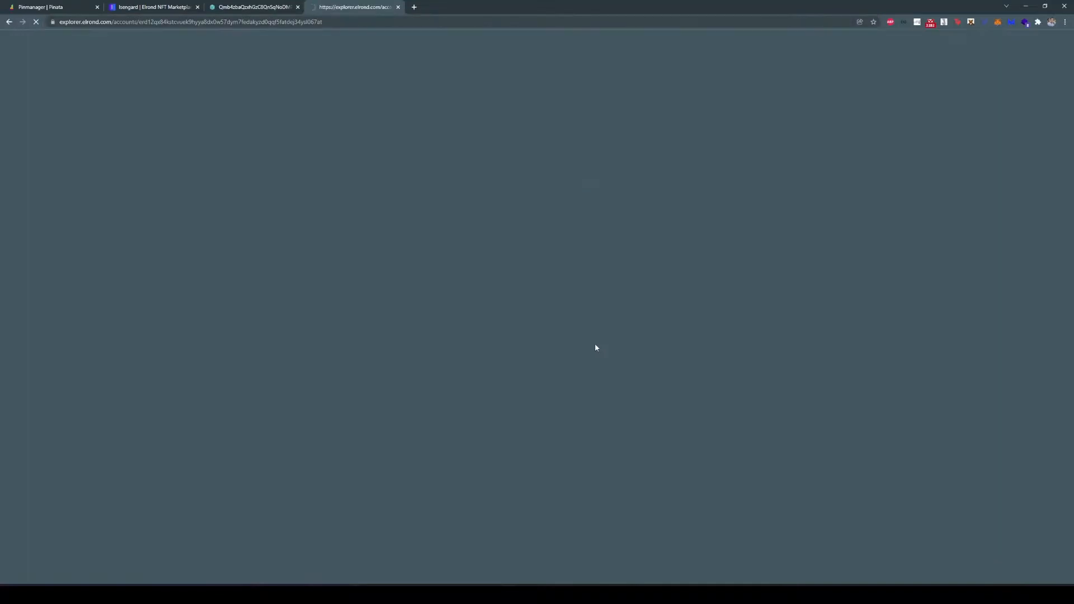
pyautogui.click(517, 208)
pyautogui.hotkey('ctrl', 'w')
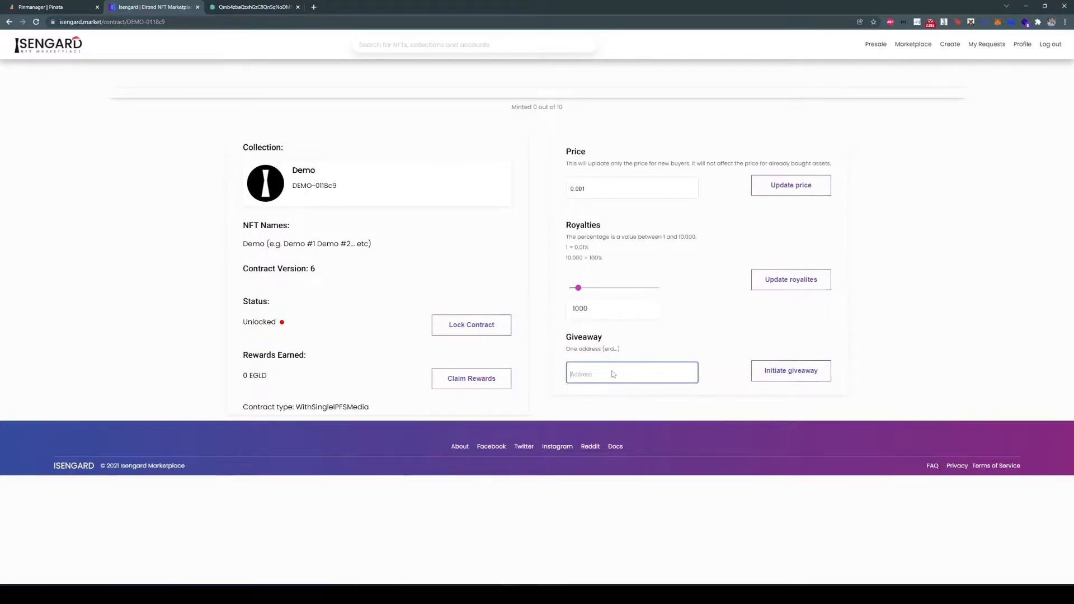
# Enter the copied wallet address as the giveaway recipient and initiate the giveaway.
pyautogui.hotkey('ctrl', 'v')
pyautogui.moveTo(661, 374); pyautogui.dragTo(482, 377)
pyautogui.click(698, 391)
pyautogui.click(808, 376)
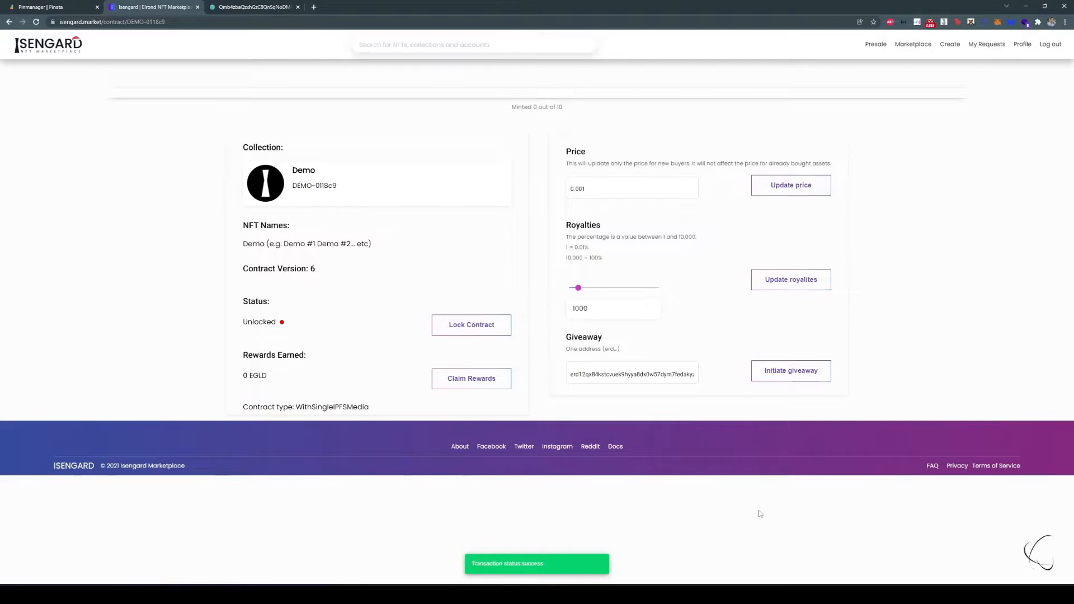
# Open the Demo collection page from the contract and check the number of items in the collection.
pyautogui.click(317, 184)
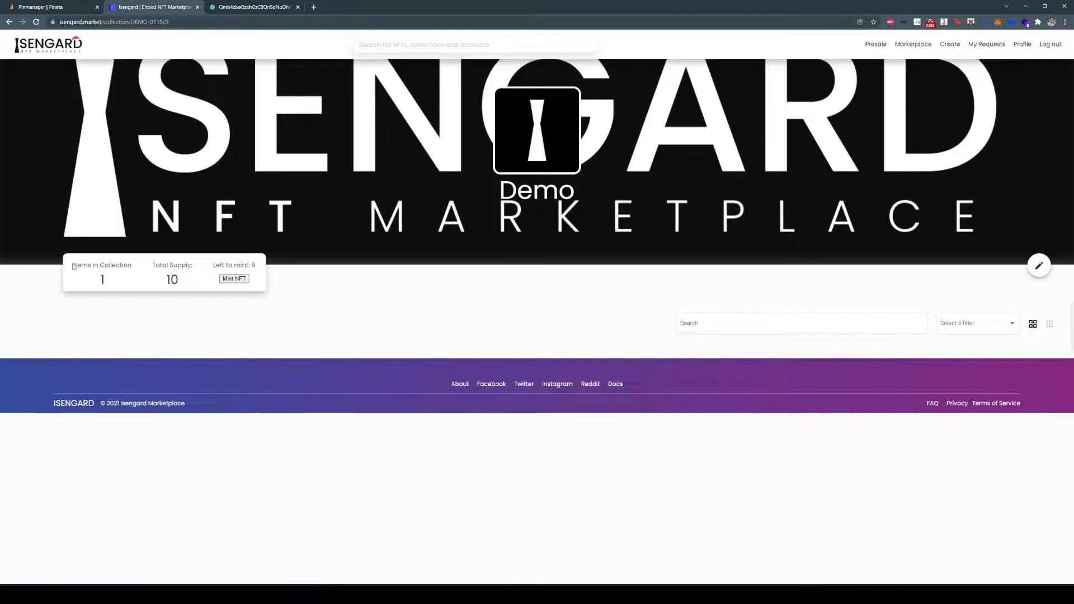
pyautogui.moveTo(73, 267); pyautogui.dragTo(136, 287)
pyautogui.click(136, 286)
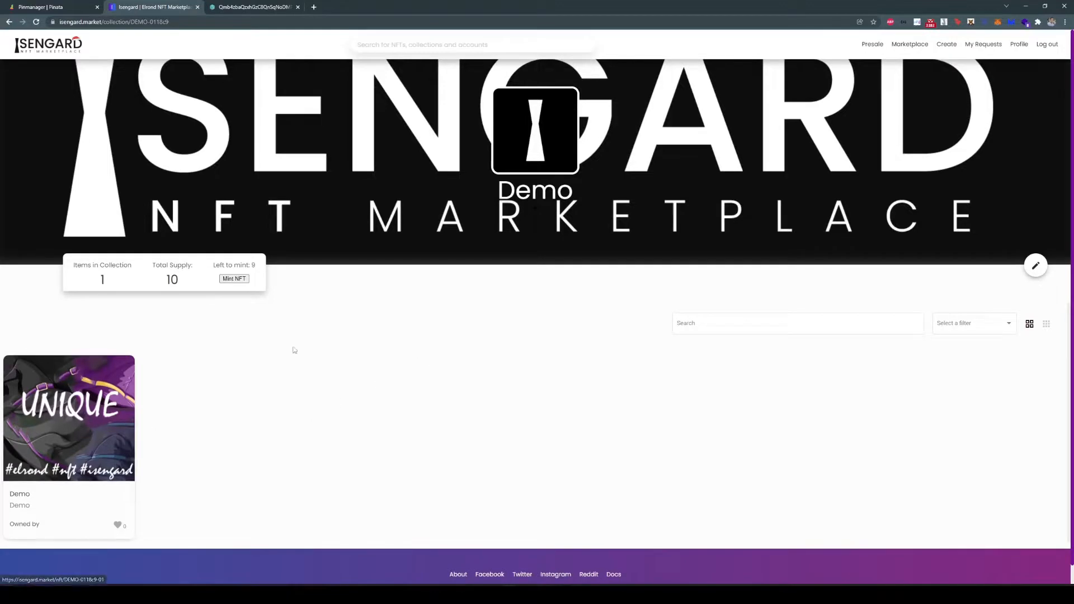
# Open the giveaway NFT in the Demo collection and reload its page to check its owner, tags and properties.
pyautogui.click(41, 417)
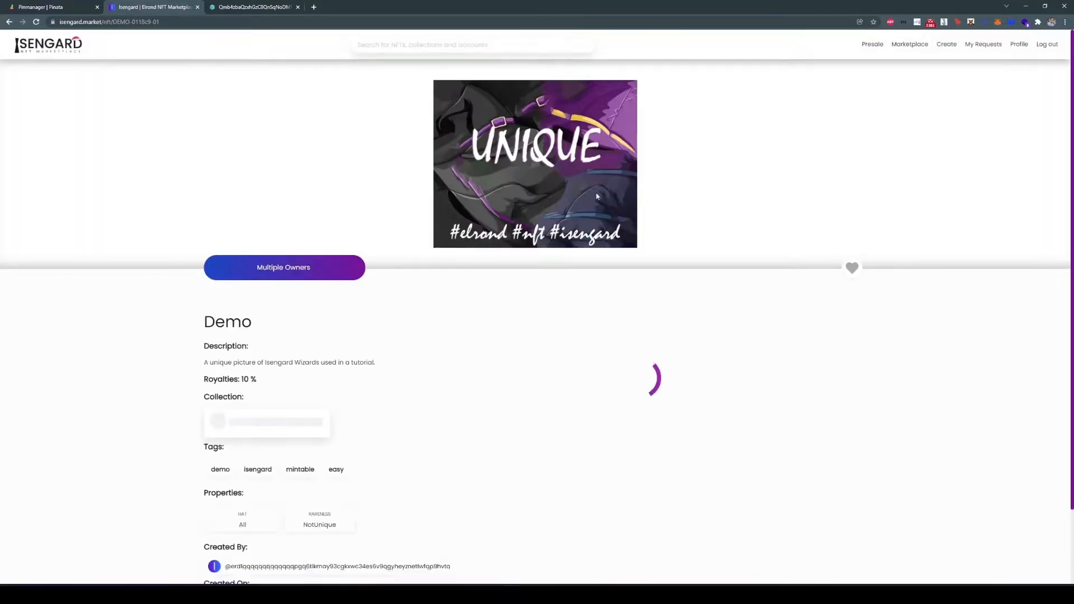
pyautogui.moveTo(289, 270)
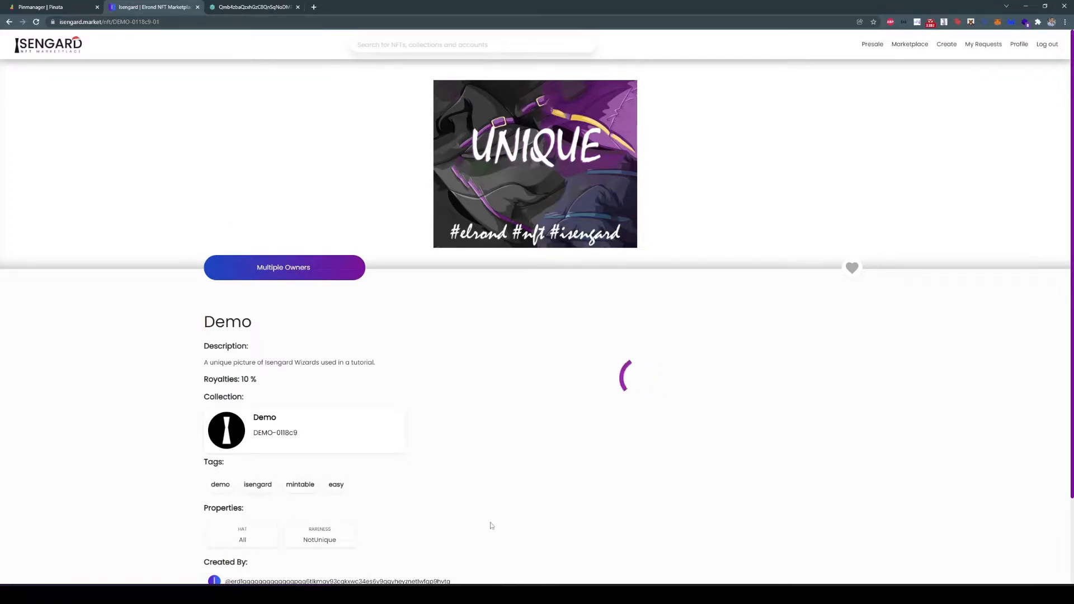
pyautogui.press('F5')
pyautogui.press('F5')
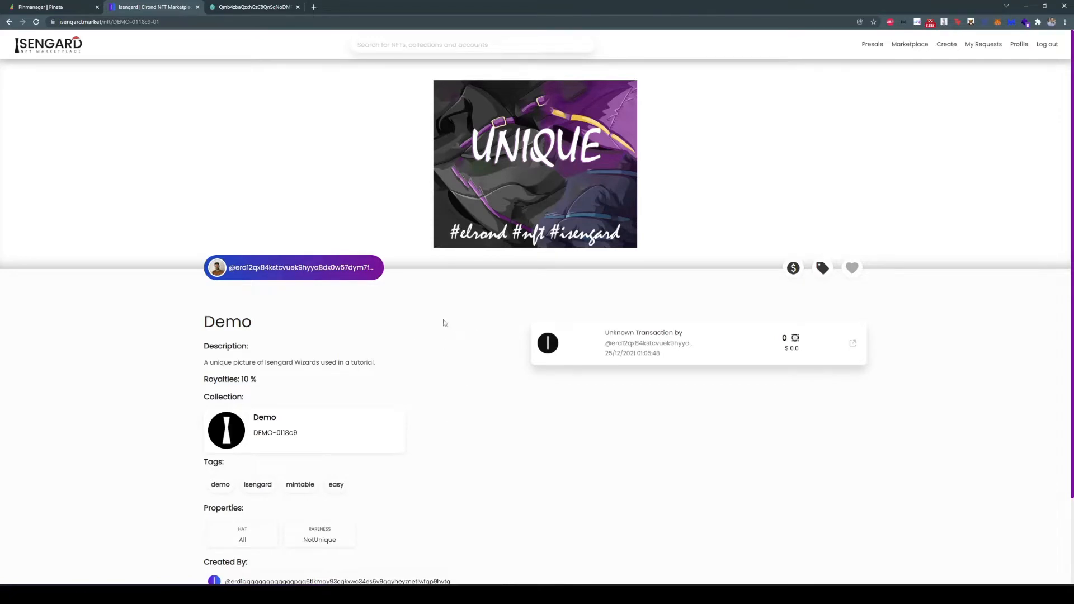
# Return to the Demo collection page and mint one NFT from it.
pyautogui.click(305, 431)
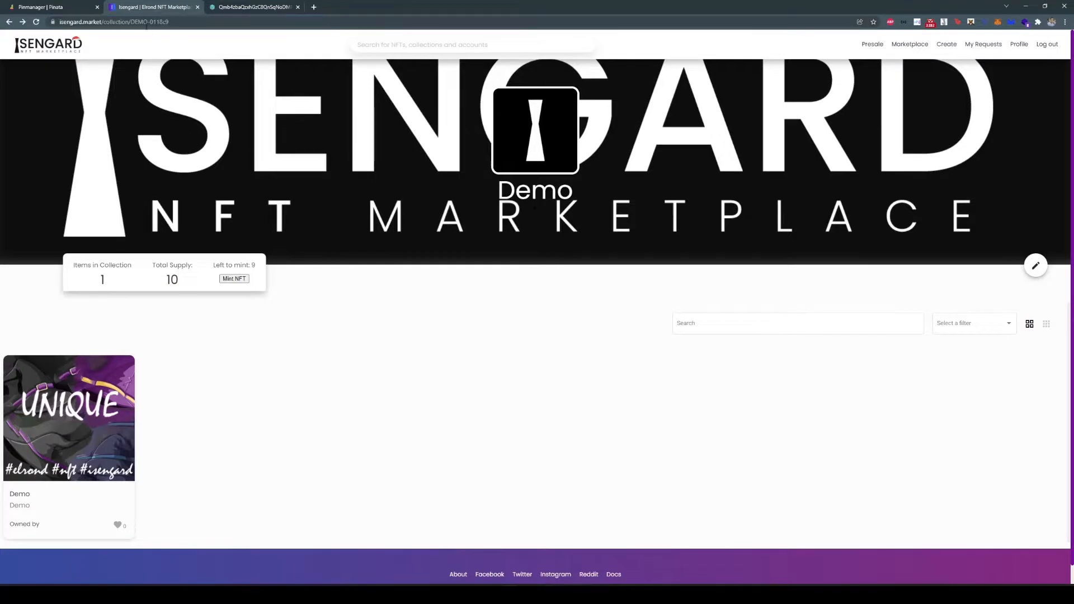
pyautogui.click(242, 282)
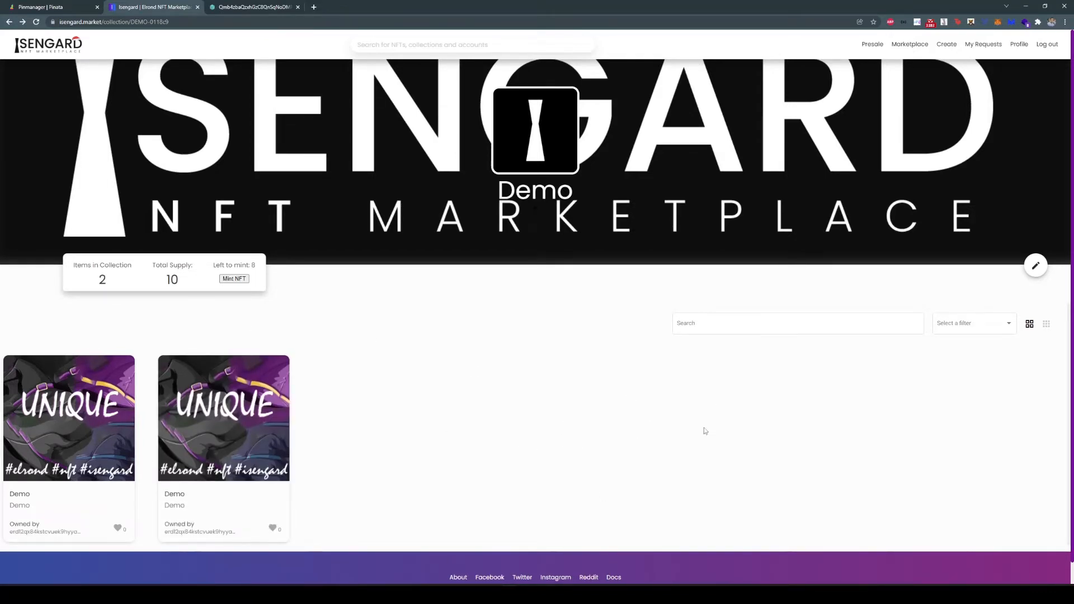
# Return to the Demo contract's management page and examine the rewards earned.
pyautogui.click(99, 79)
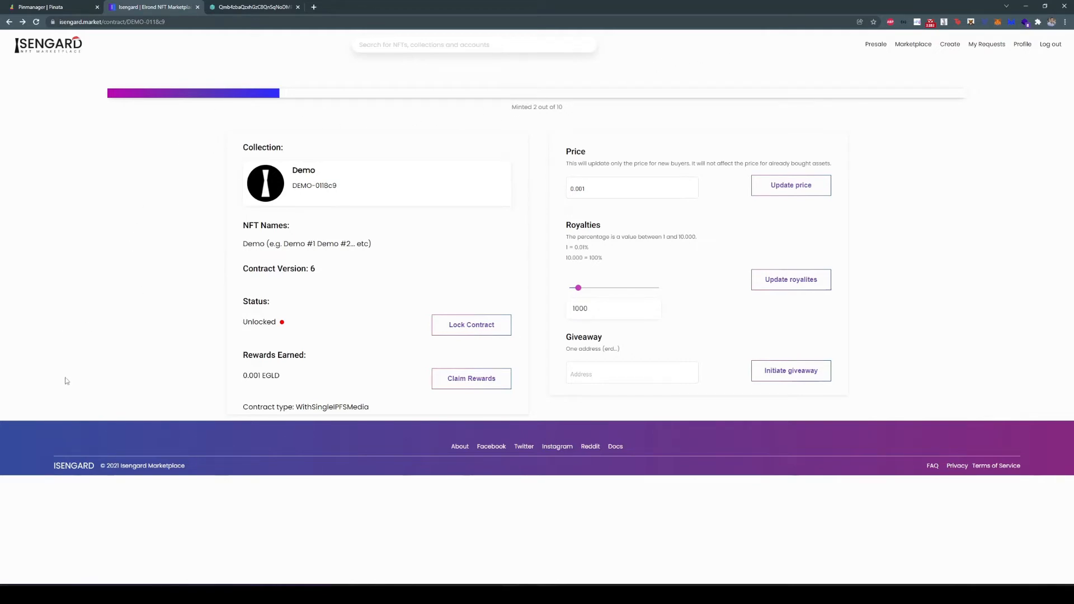
pyautogui.moveTo(242, 355); pyautogui.dragTo(285, 381)
pyautogui.click(285, 381)
pyautogui.moveTo(241, 375); pyautogui.dragTo(300, 382)
pyautogui.click(298, 382)
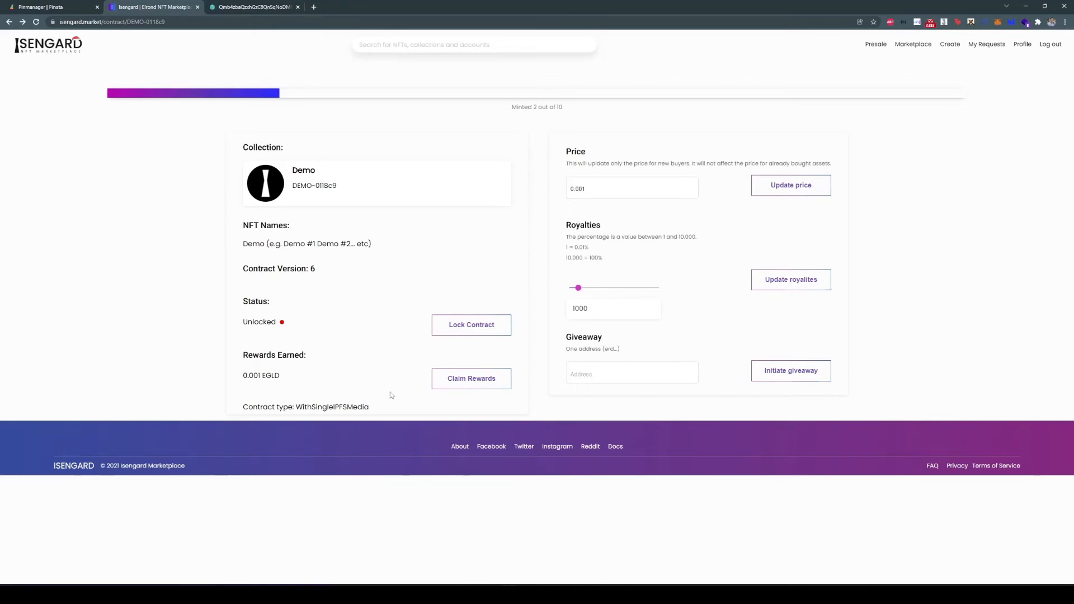